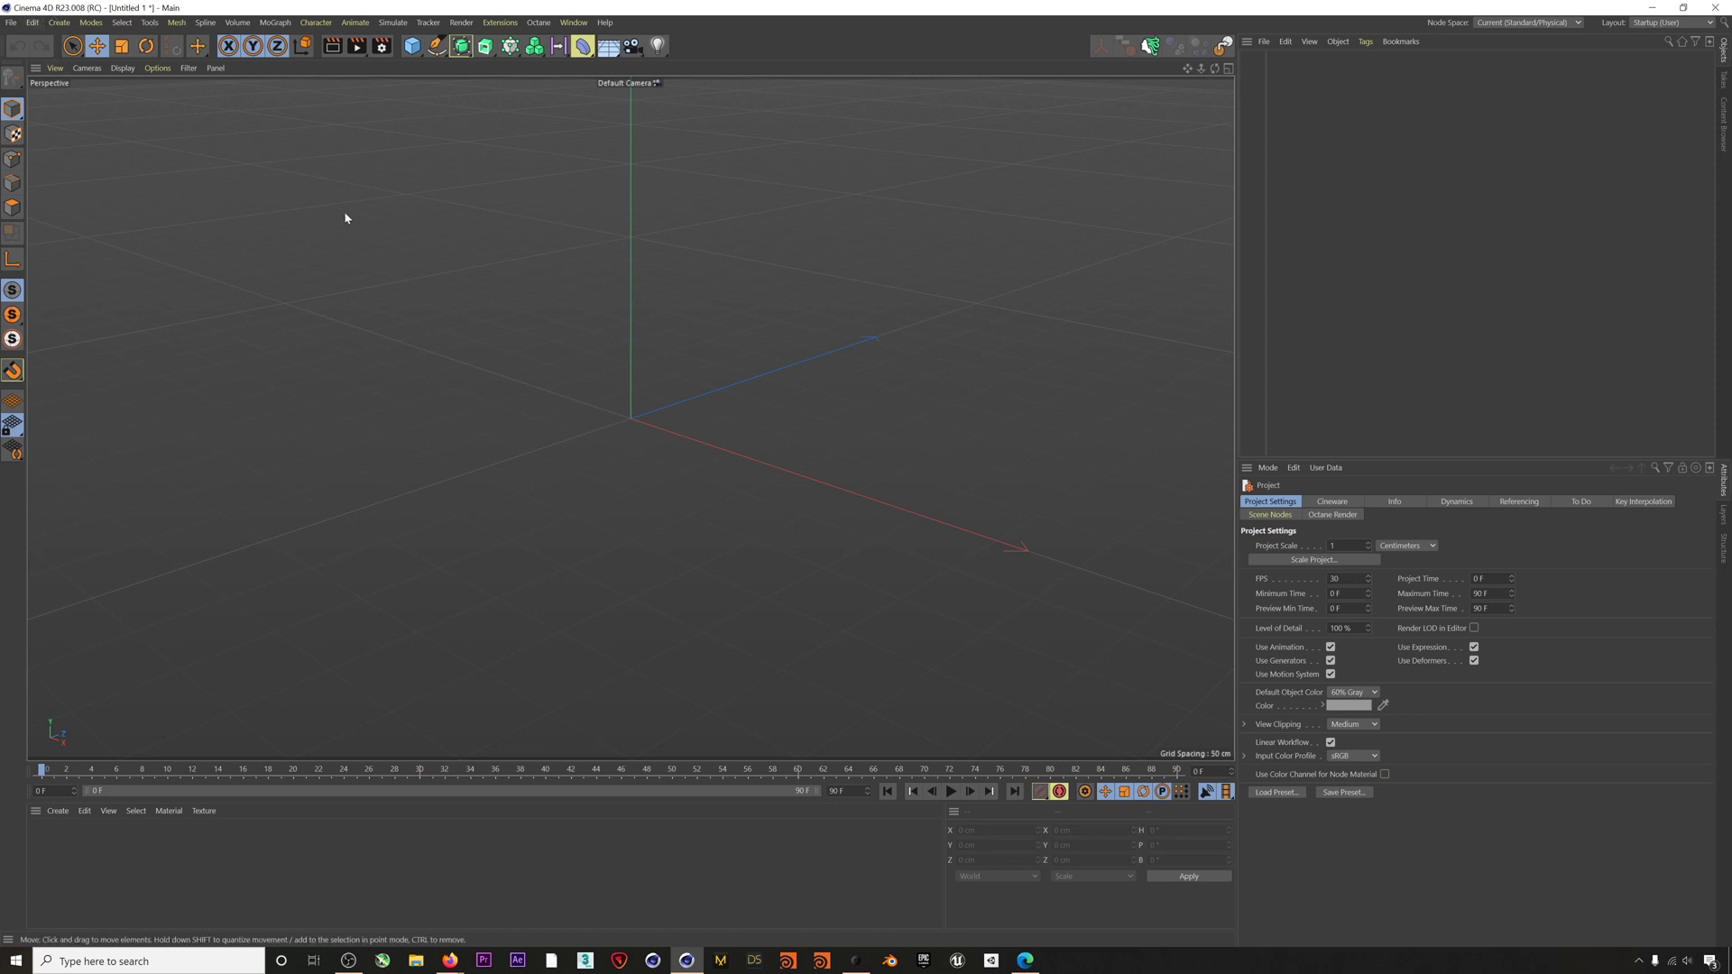
- Check that rokoko-studio-live-cinema4d-main is in the preferences plugins folder, then close Preferences
left_click(34, 22)
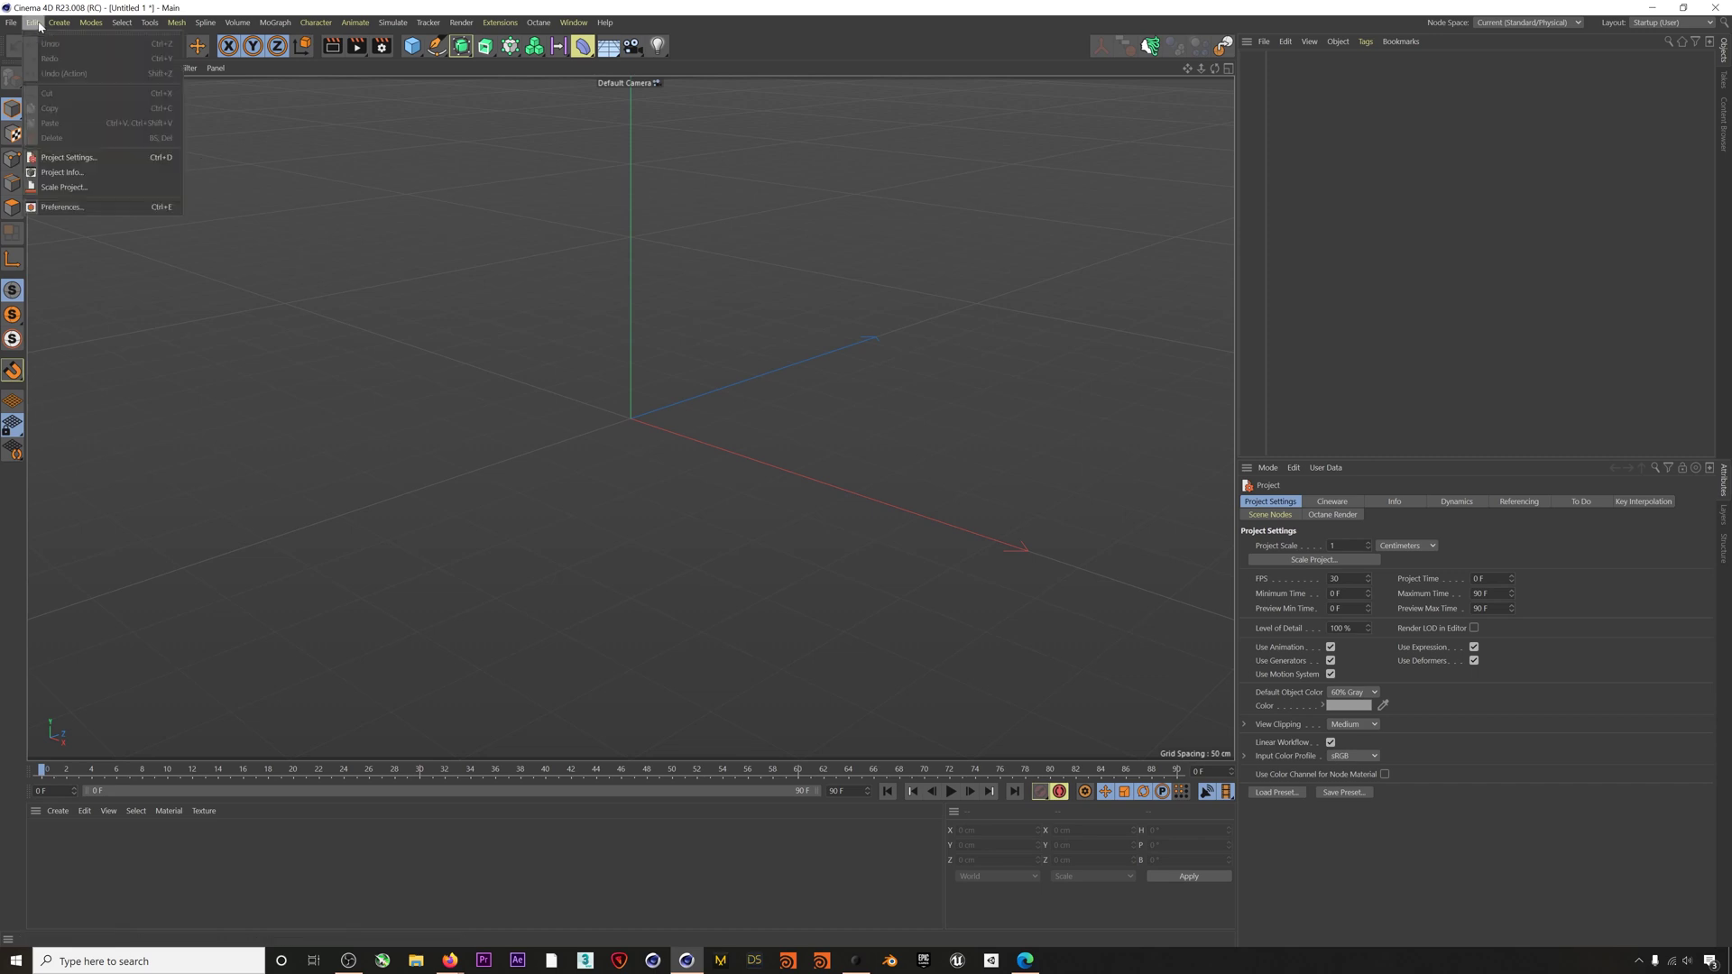
left_click(85, 208)
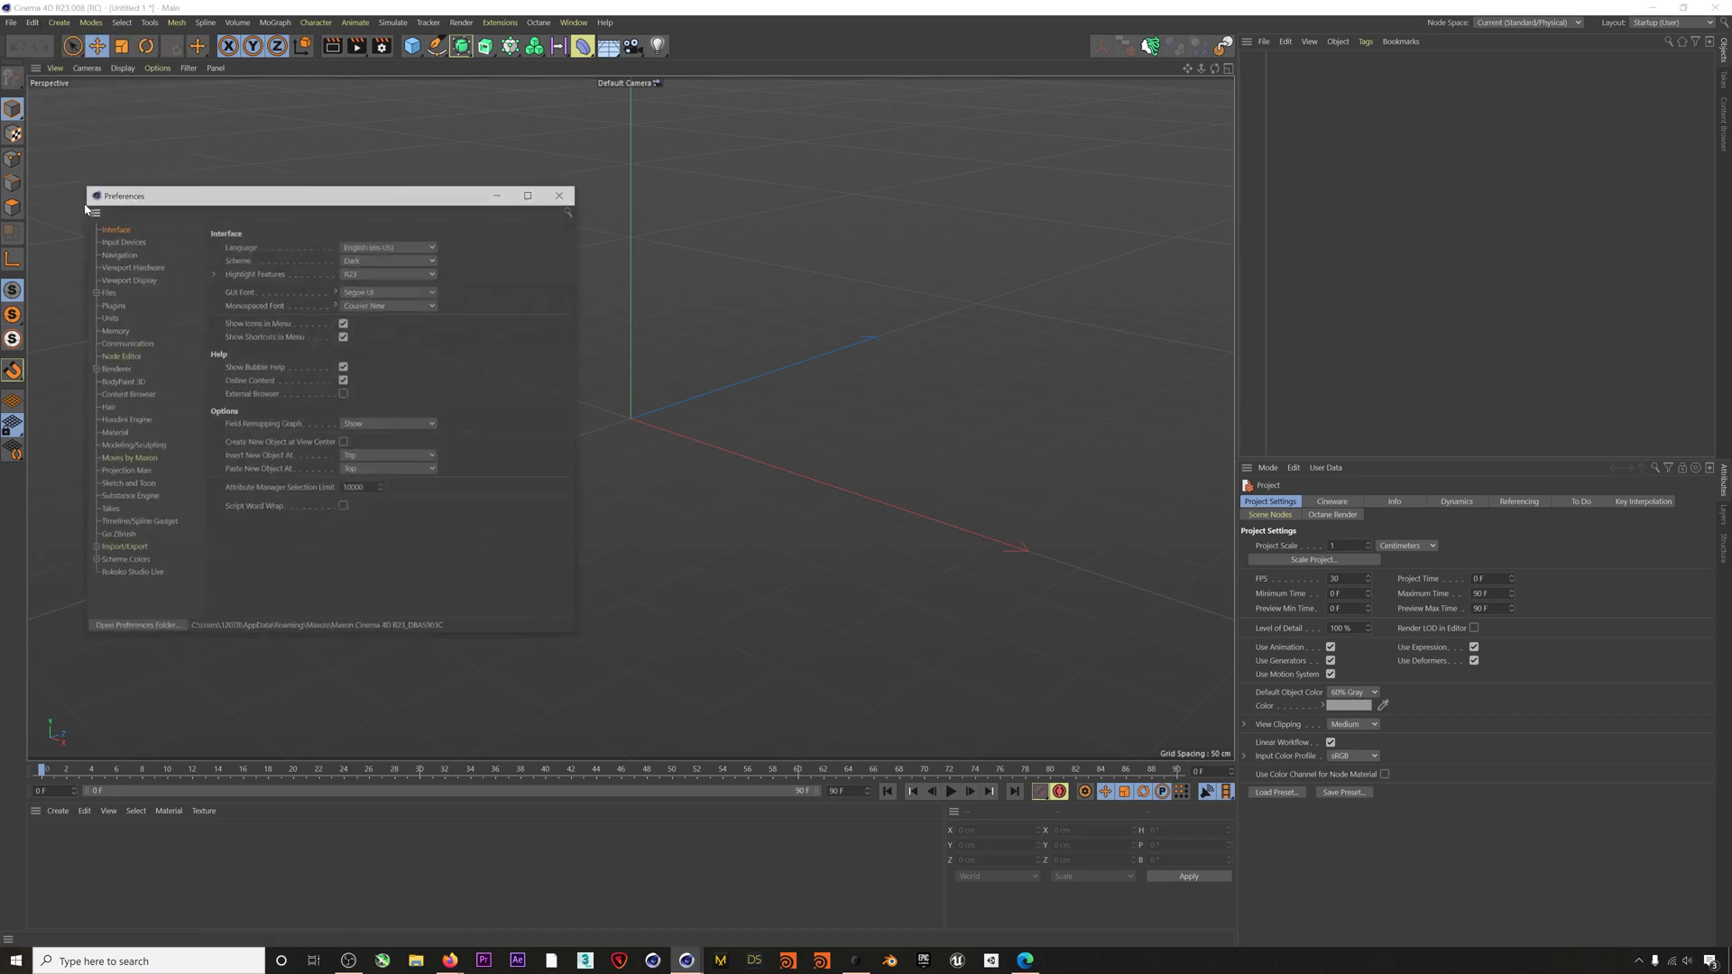
left_click_drag(257, 197, 389, 215)
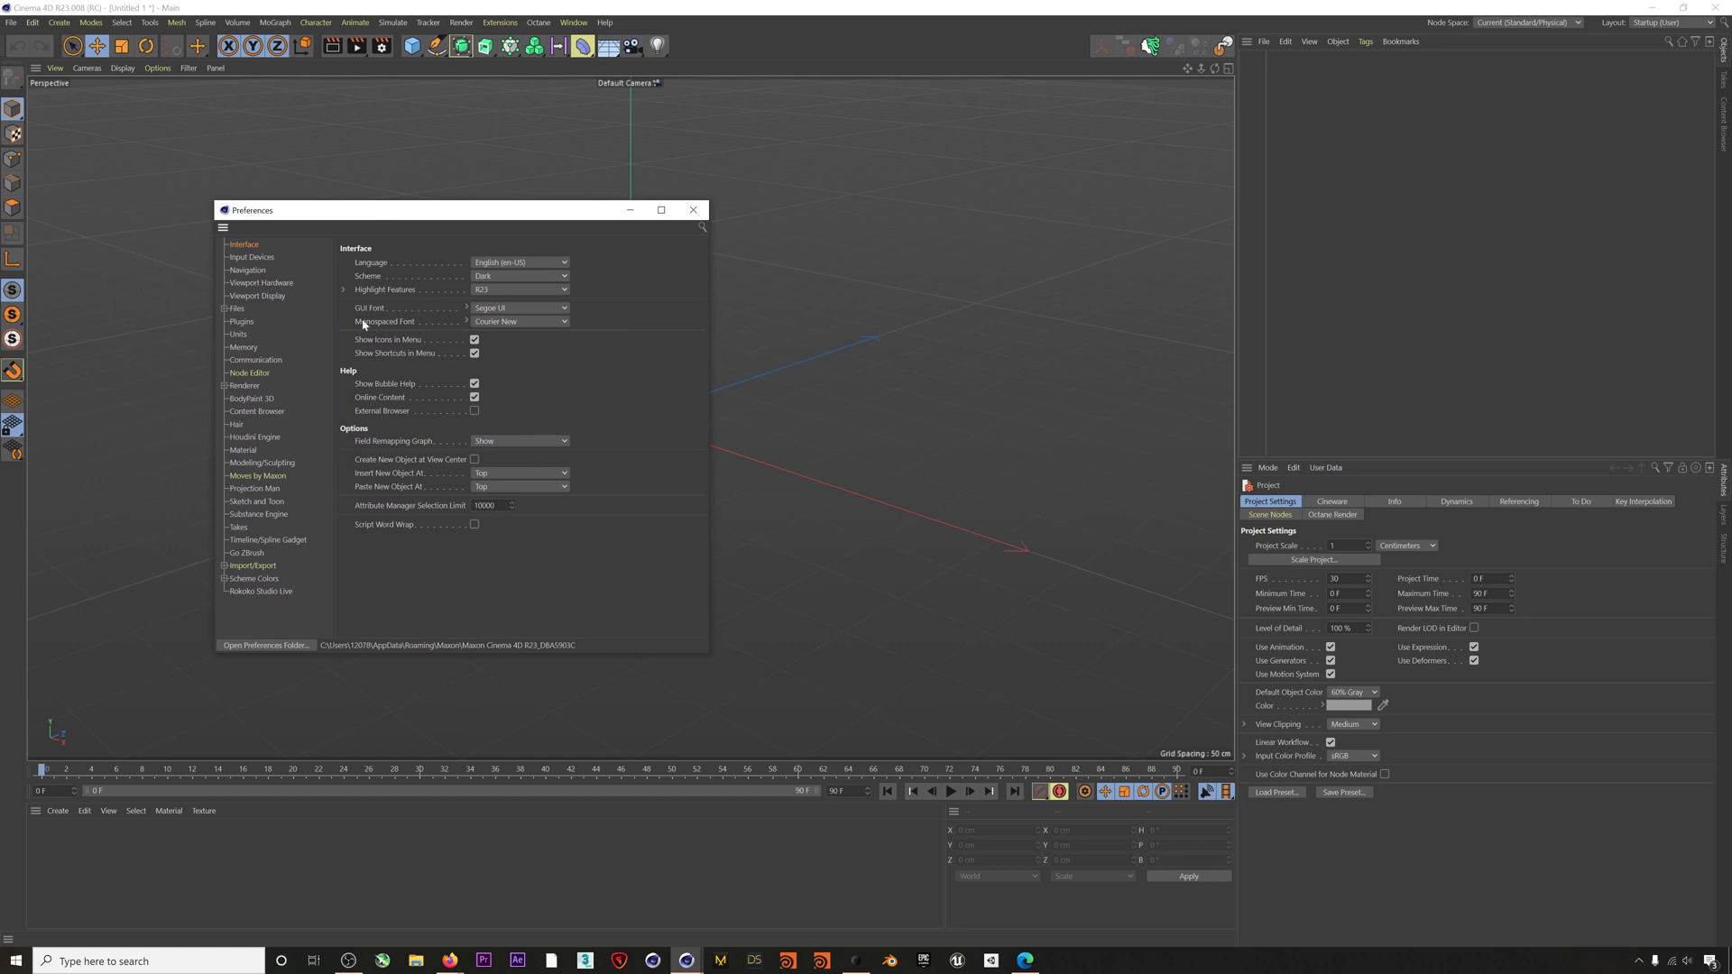
left_click(264, 647)
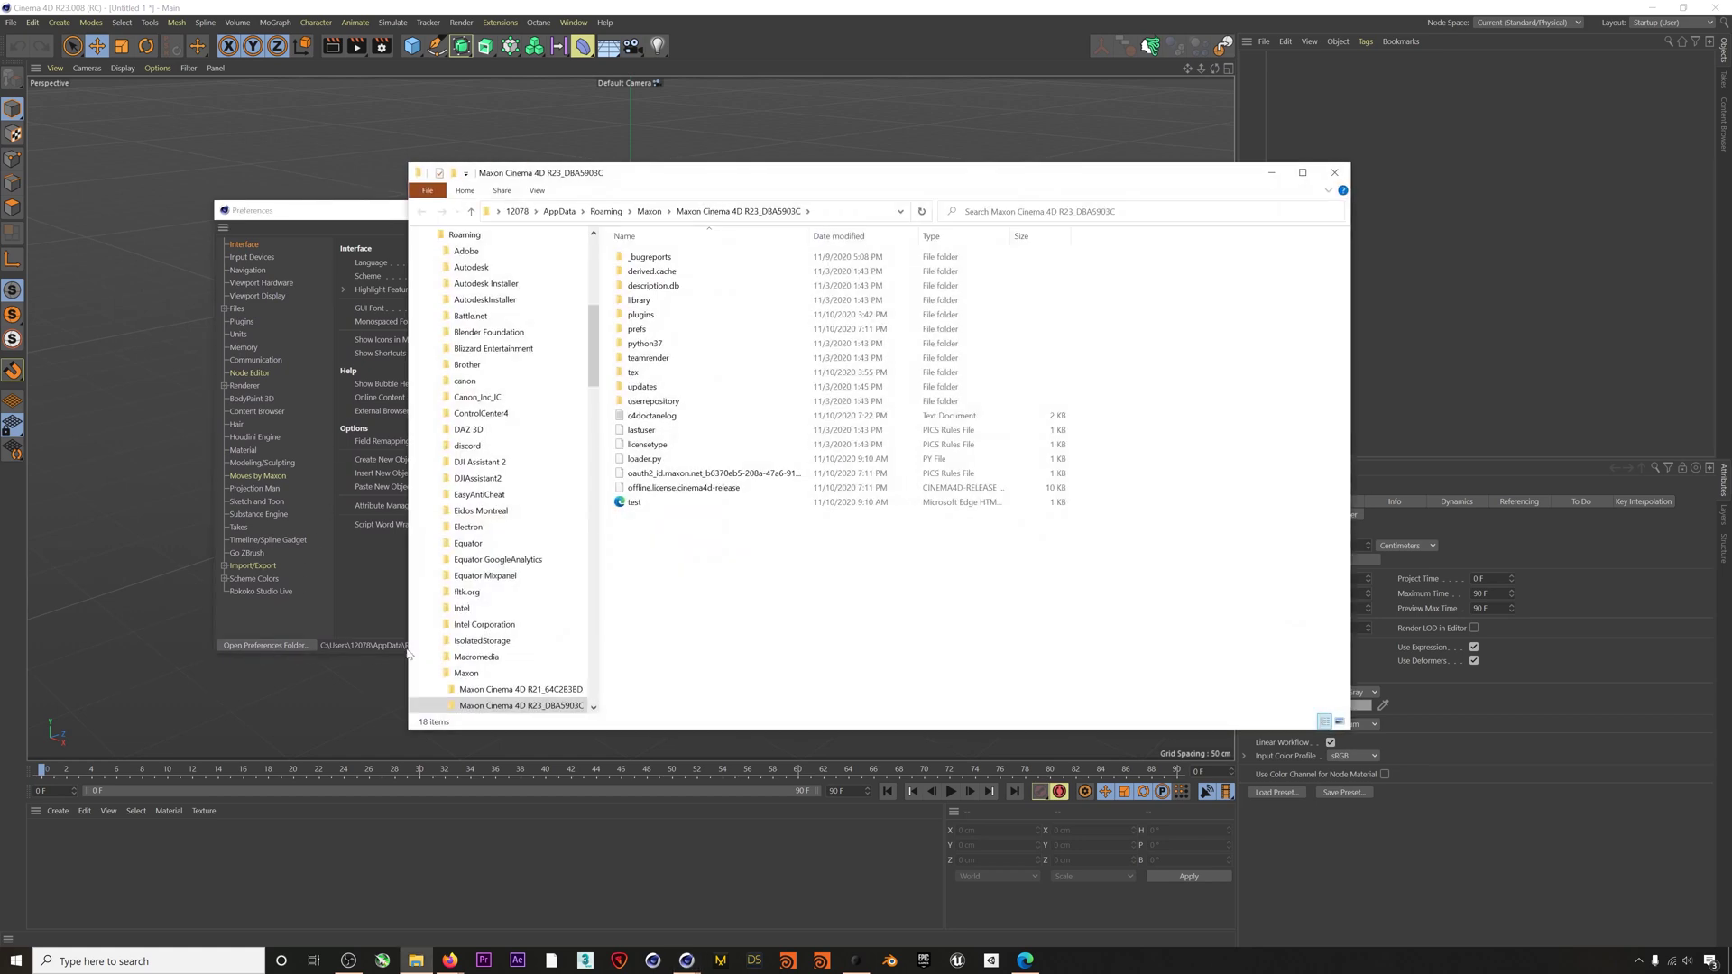
double_click(679, 317)
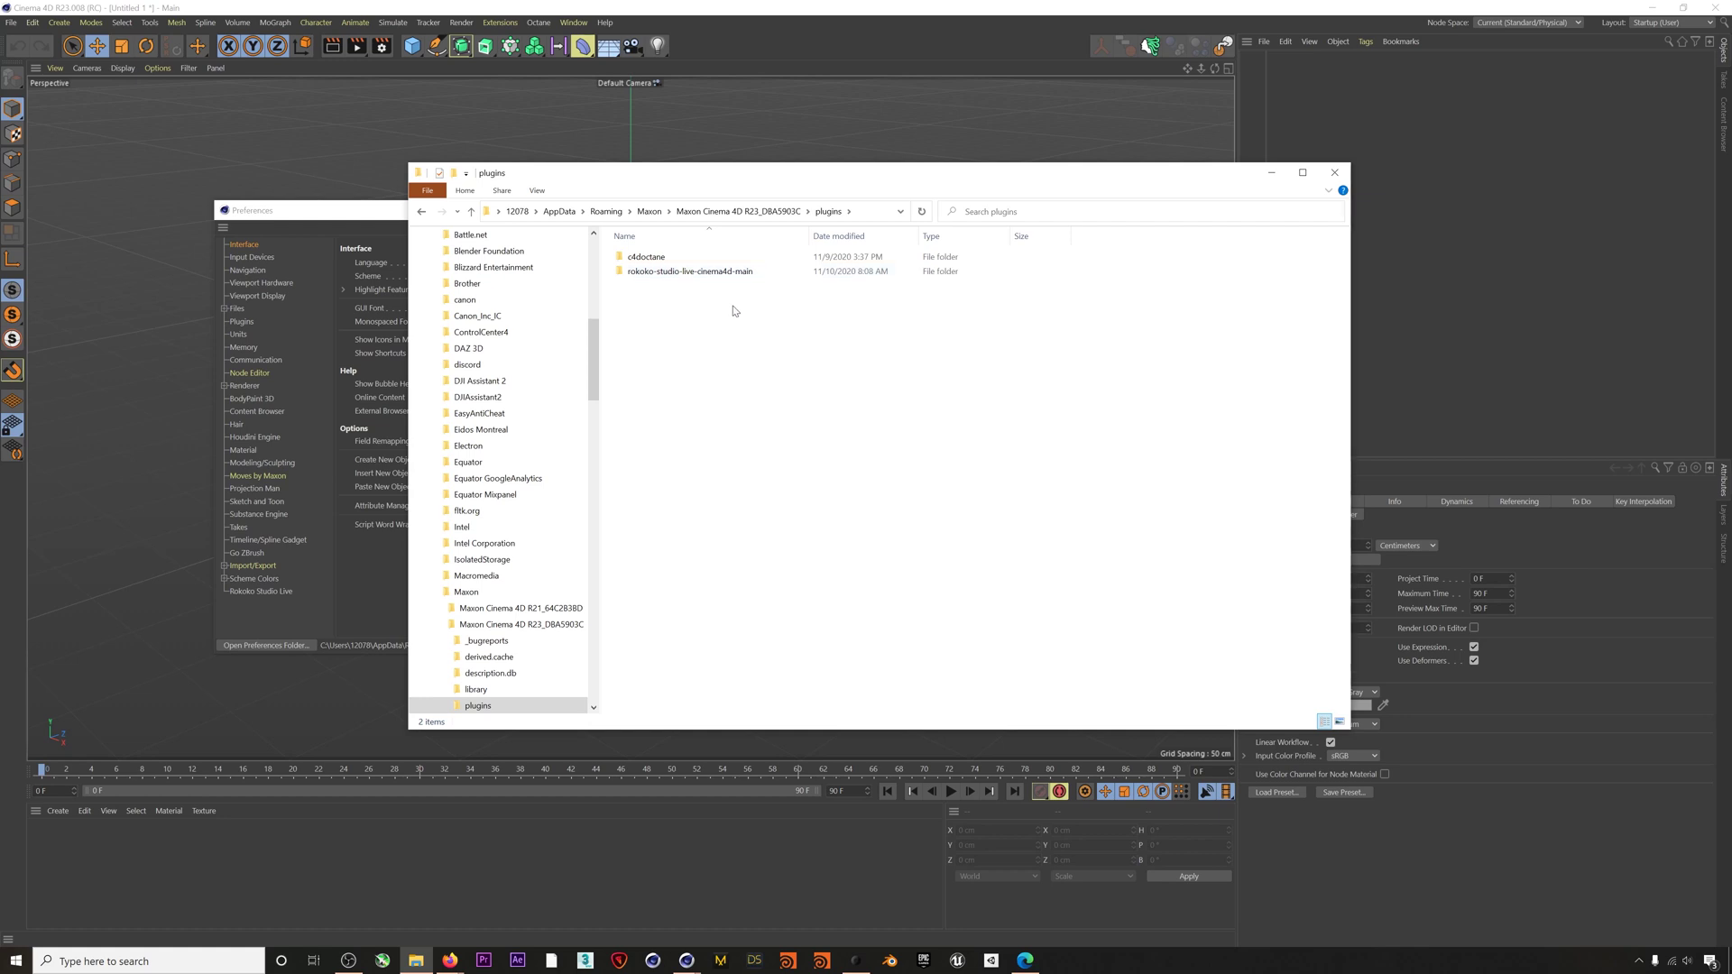
left_click(1333, 174)
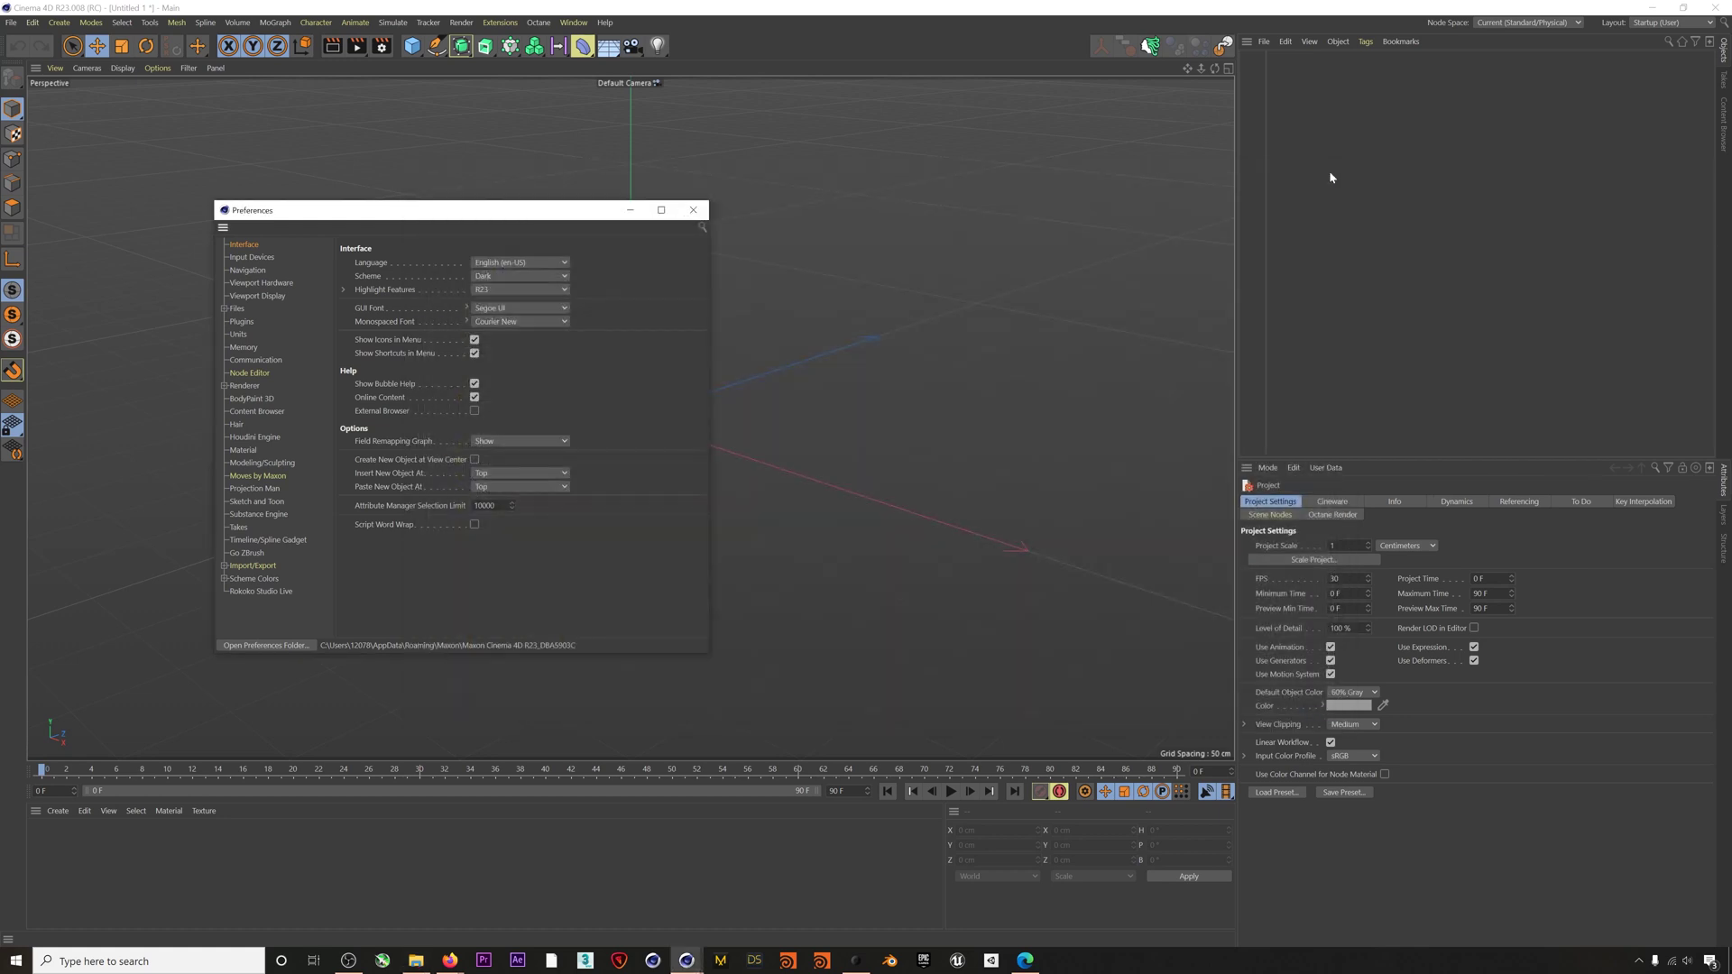
left_click(693, 210)
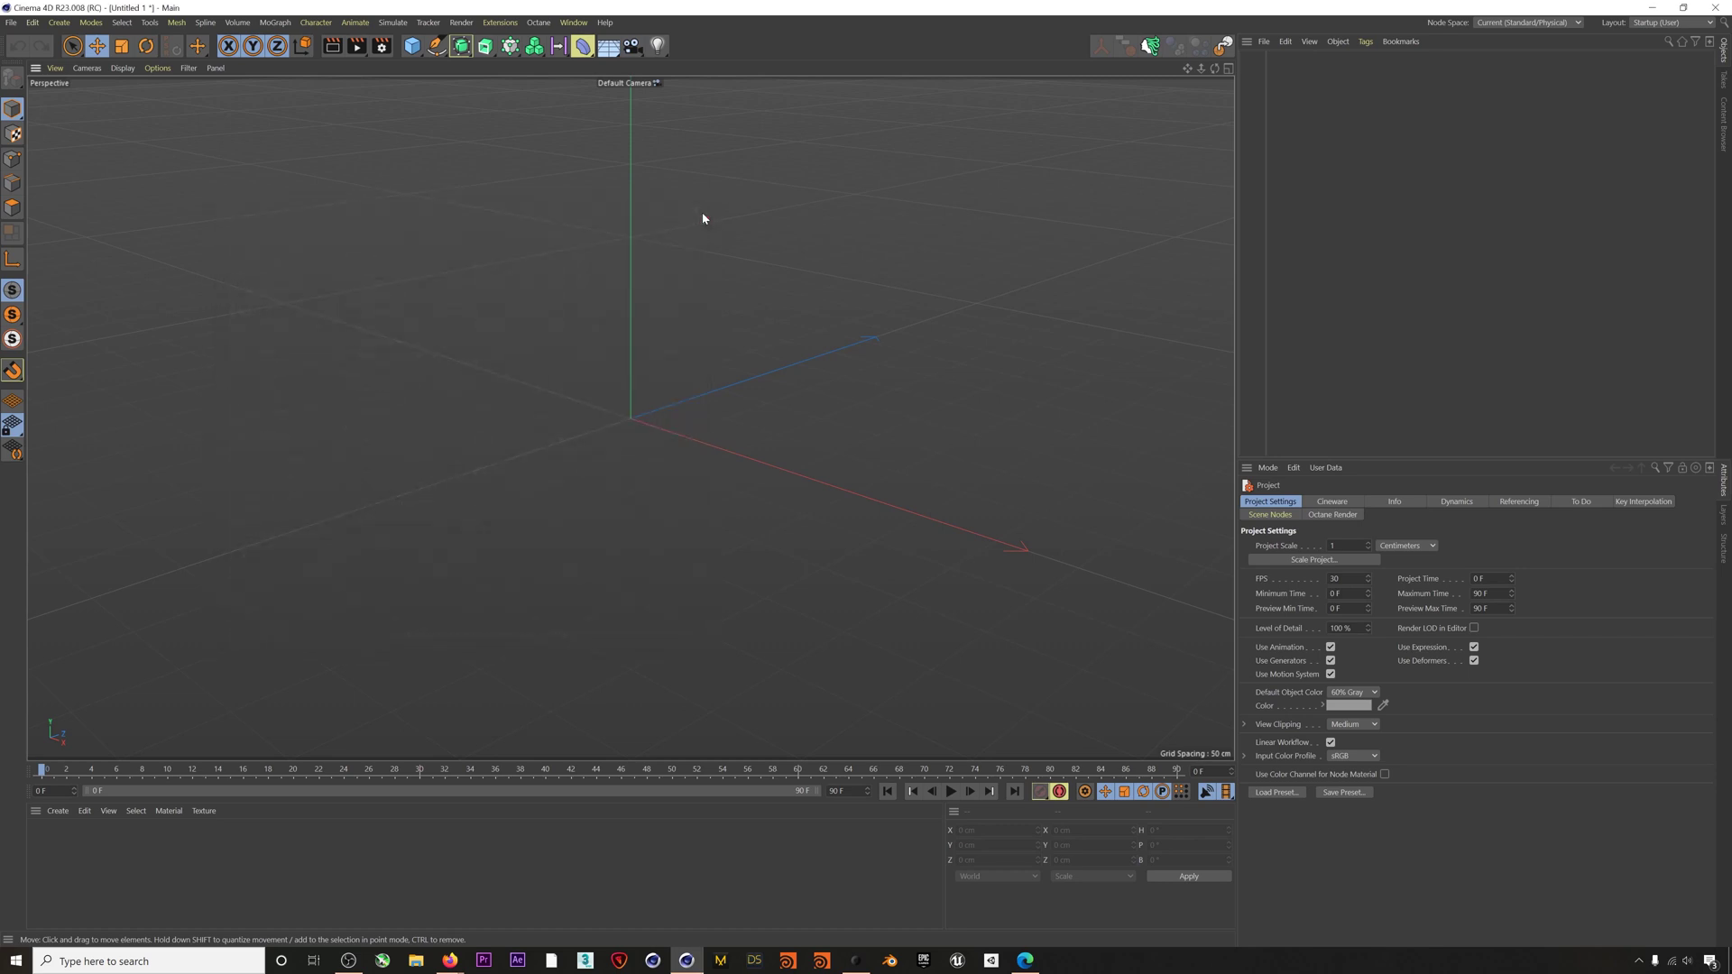
- Open the Rokoko Studio Live extension panel and set its Studio Connection port to 14043
left_click(500, 23)
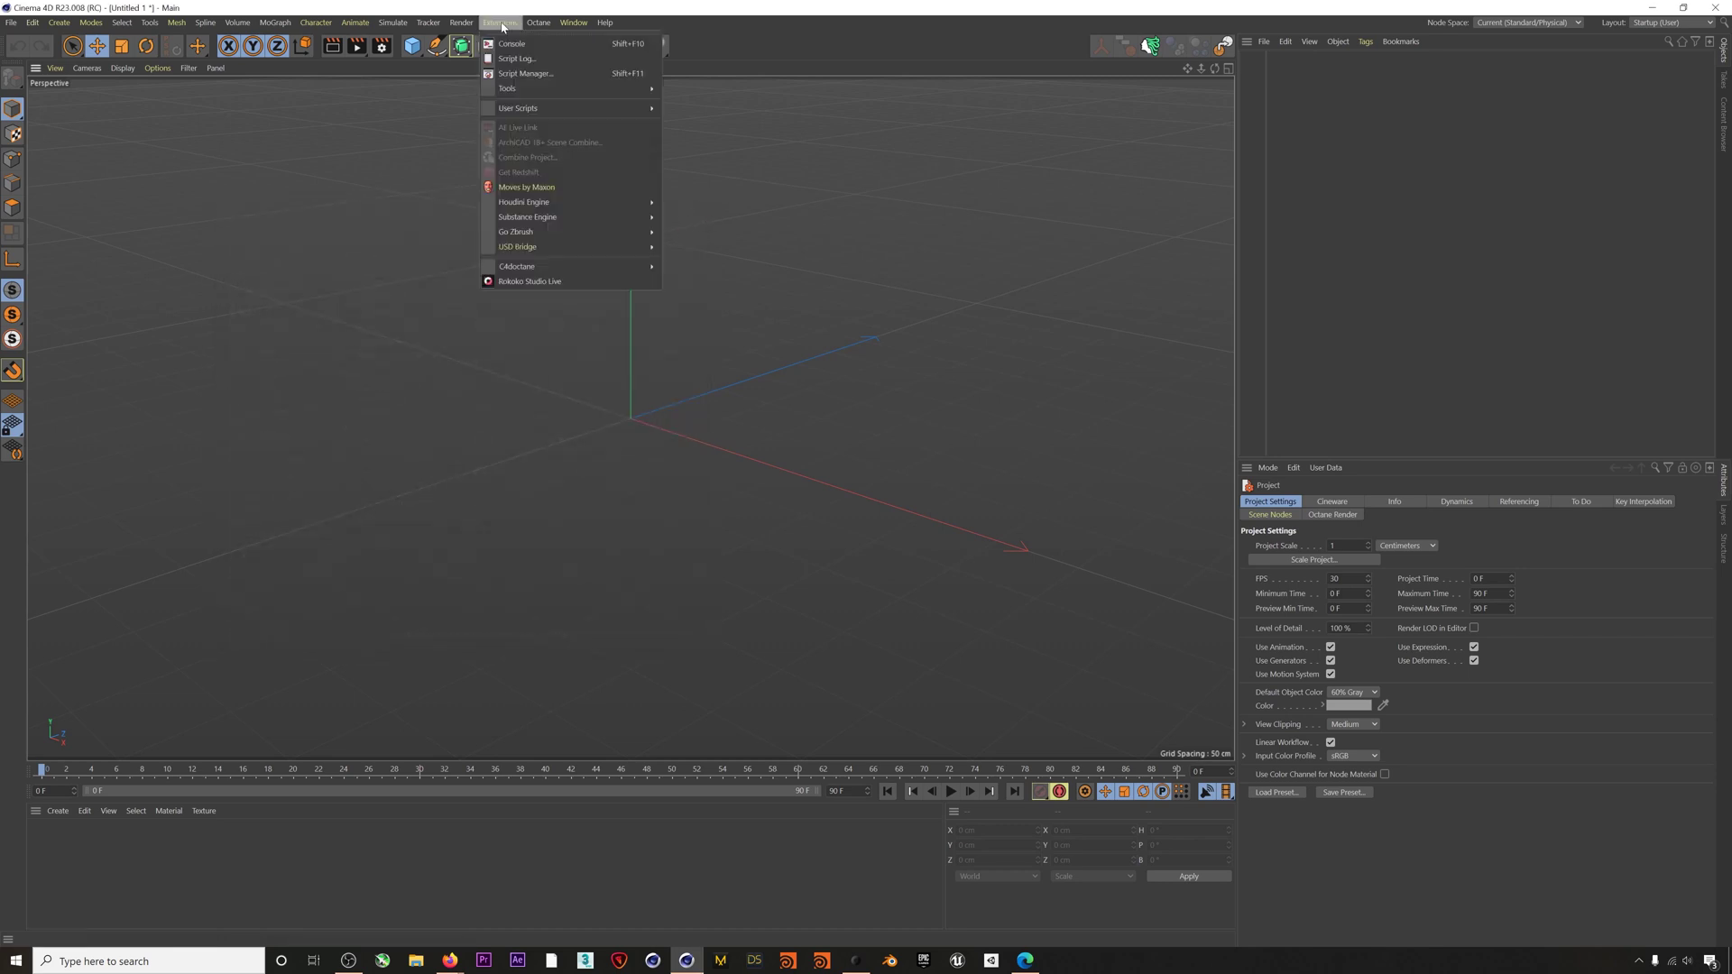
left_click(586, 287)
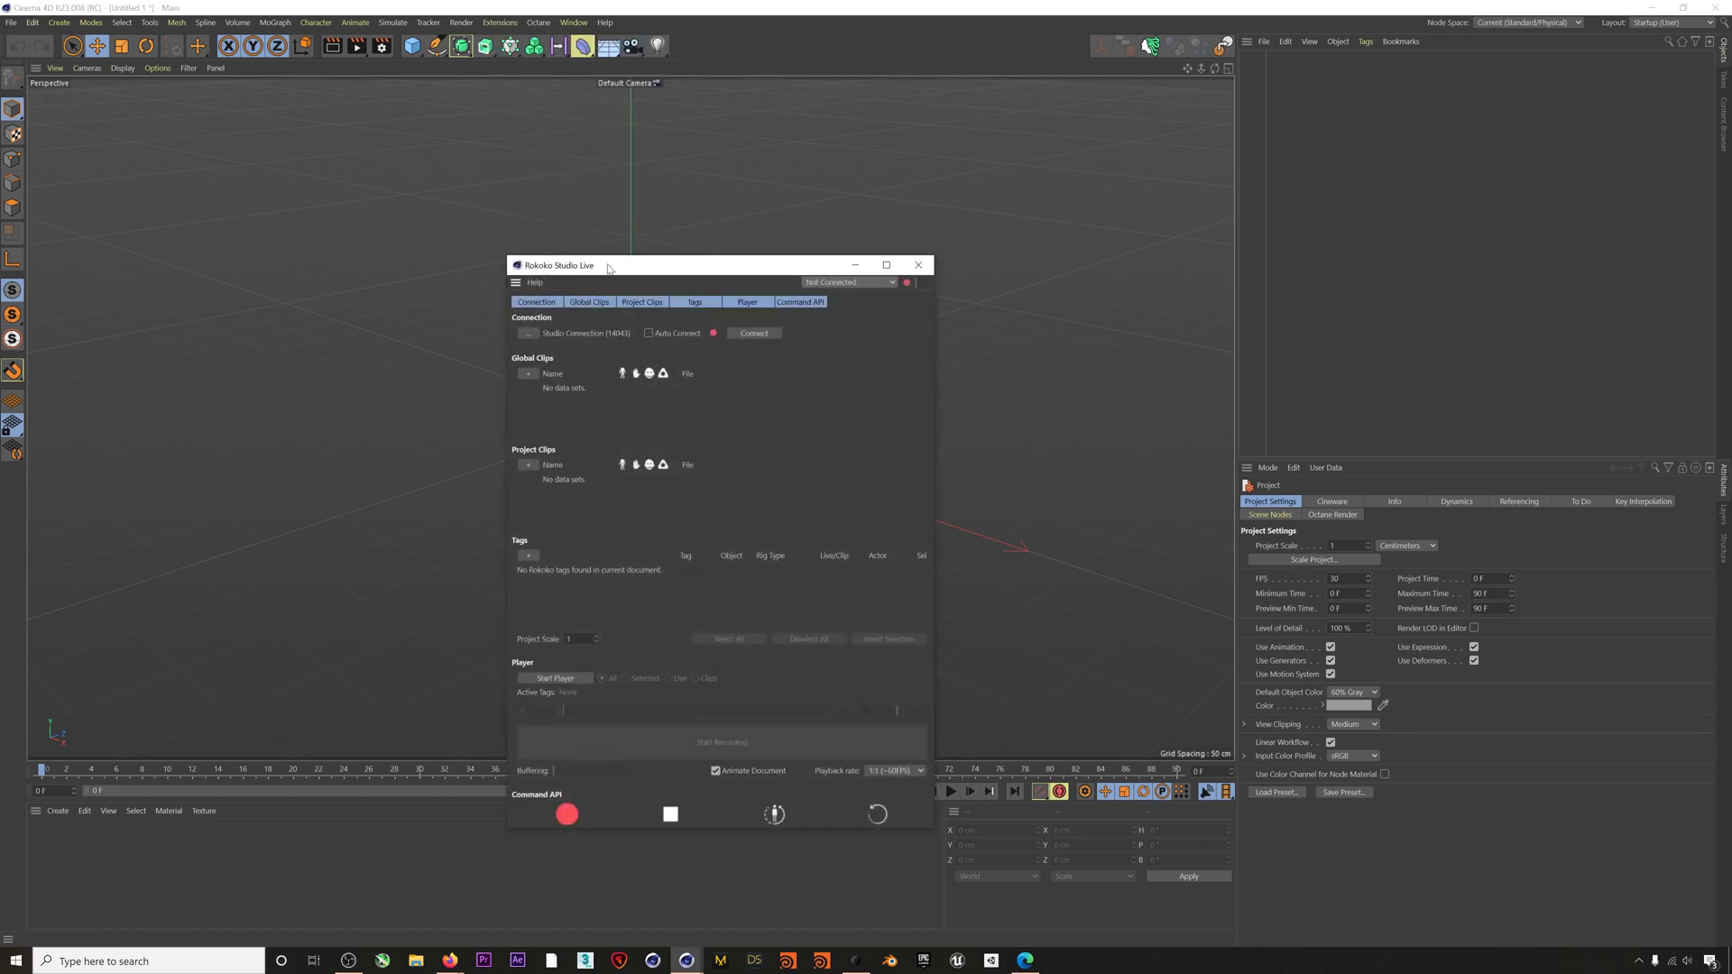
left_click_drag(611, 269, 884, 179)
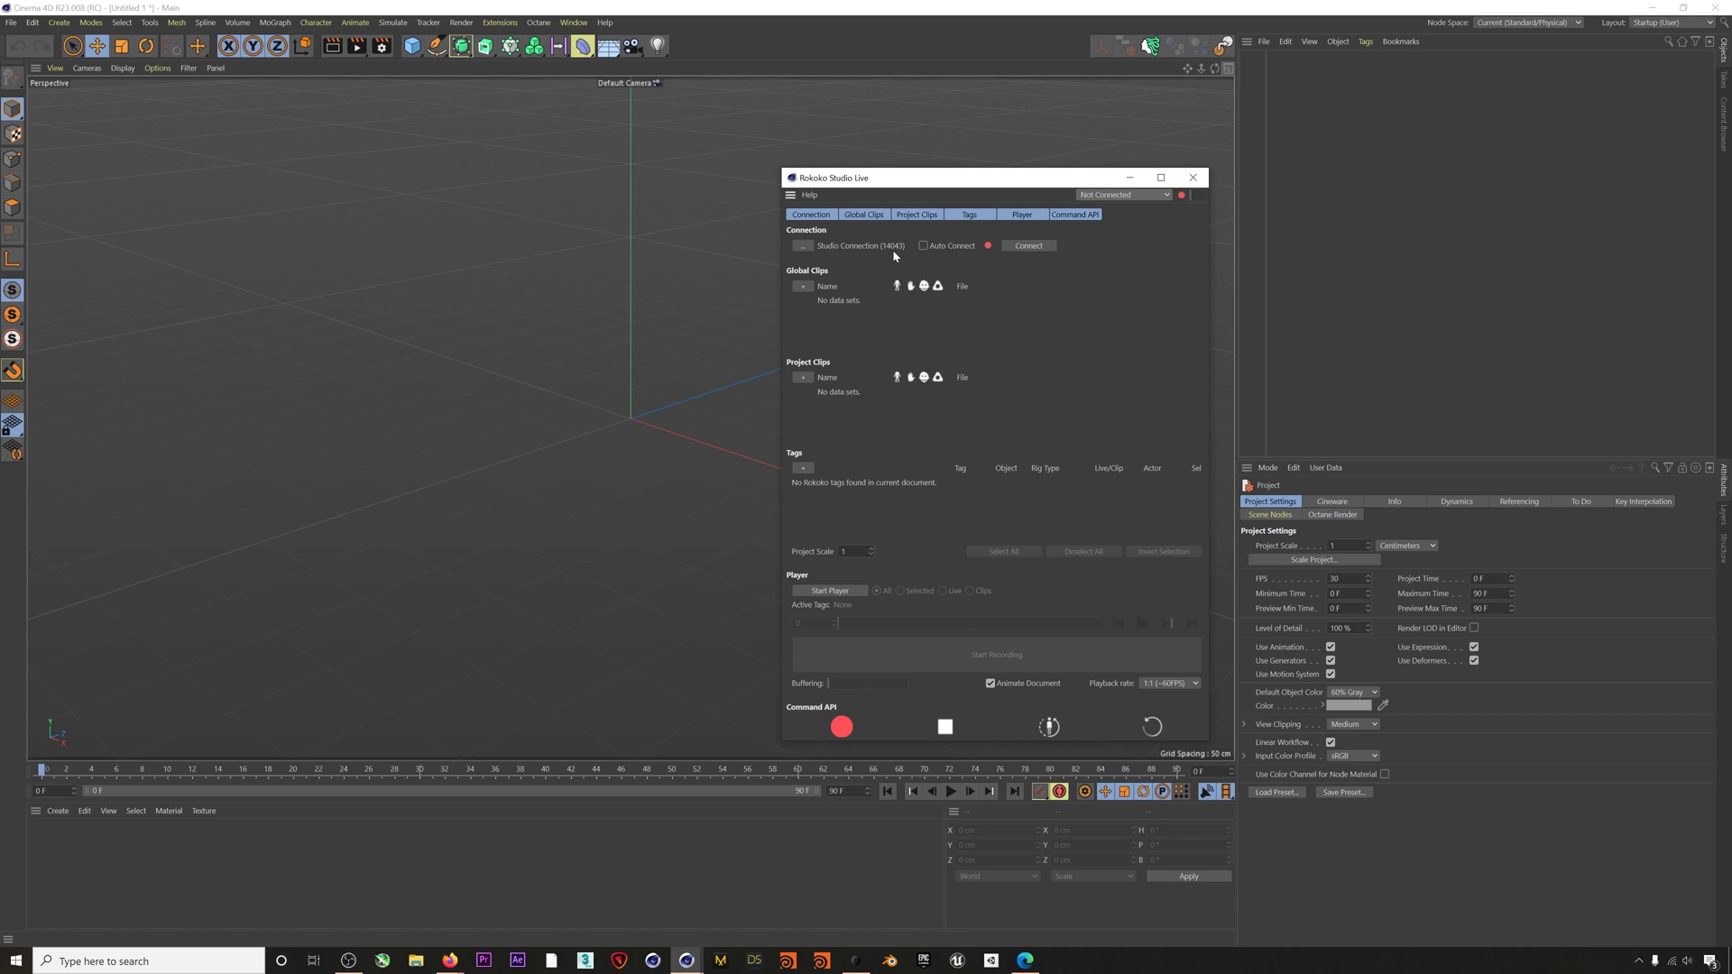
left_click(808, 249)
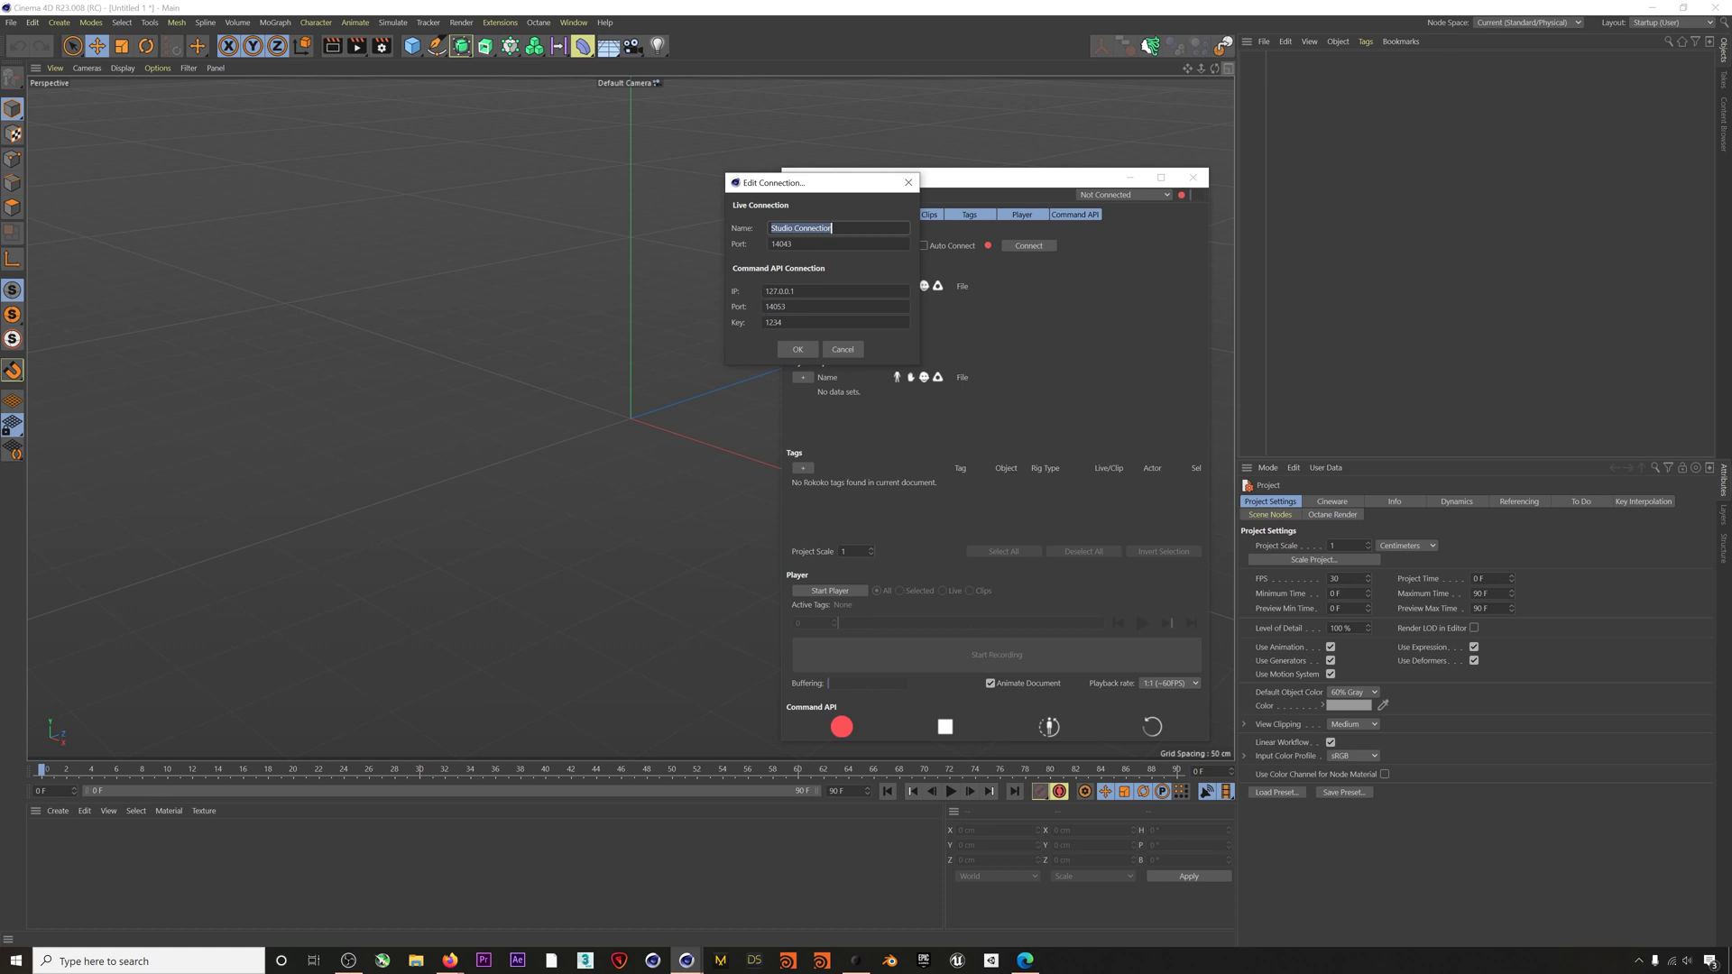
key("Tab")
type("14043")
left_click(798, 349)
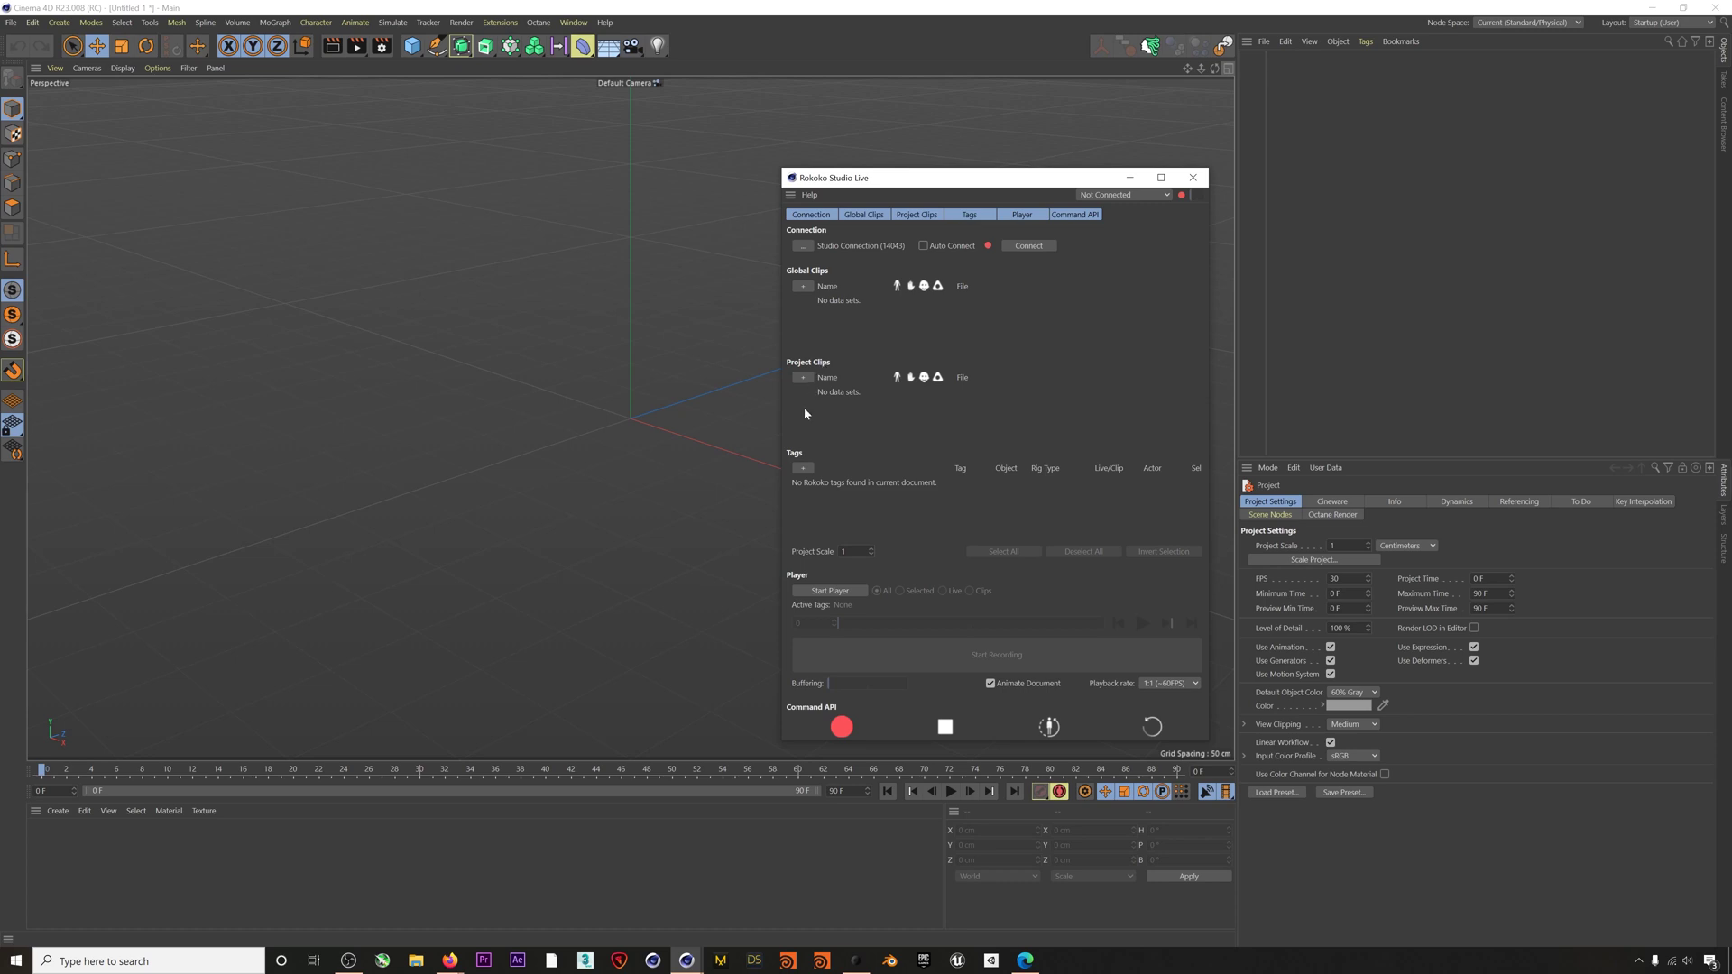
- Create a Rokoko Newton Character with Face and frame it from the front
left_click(803, 468)
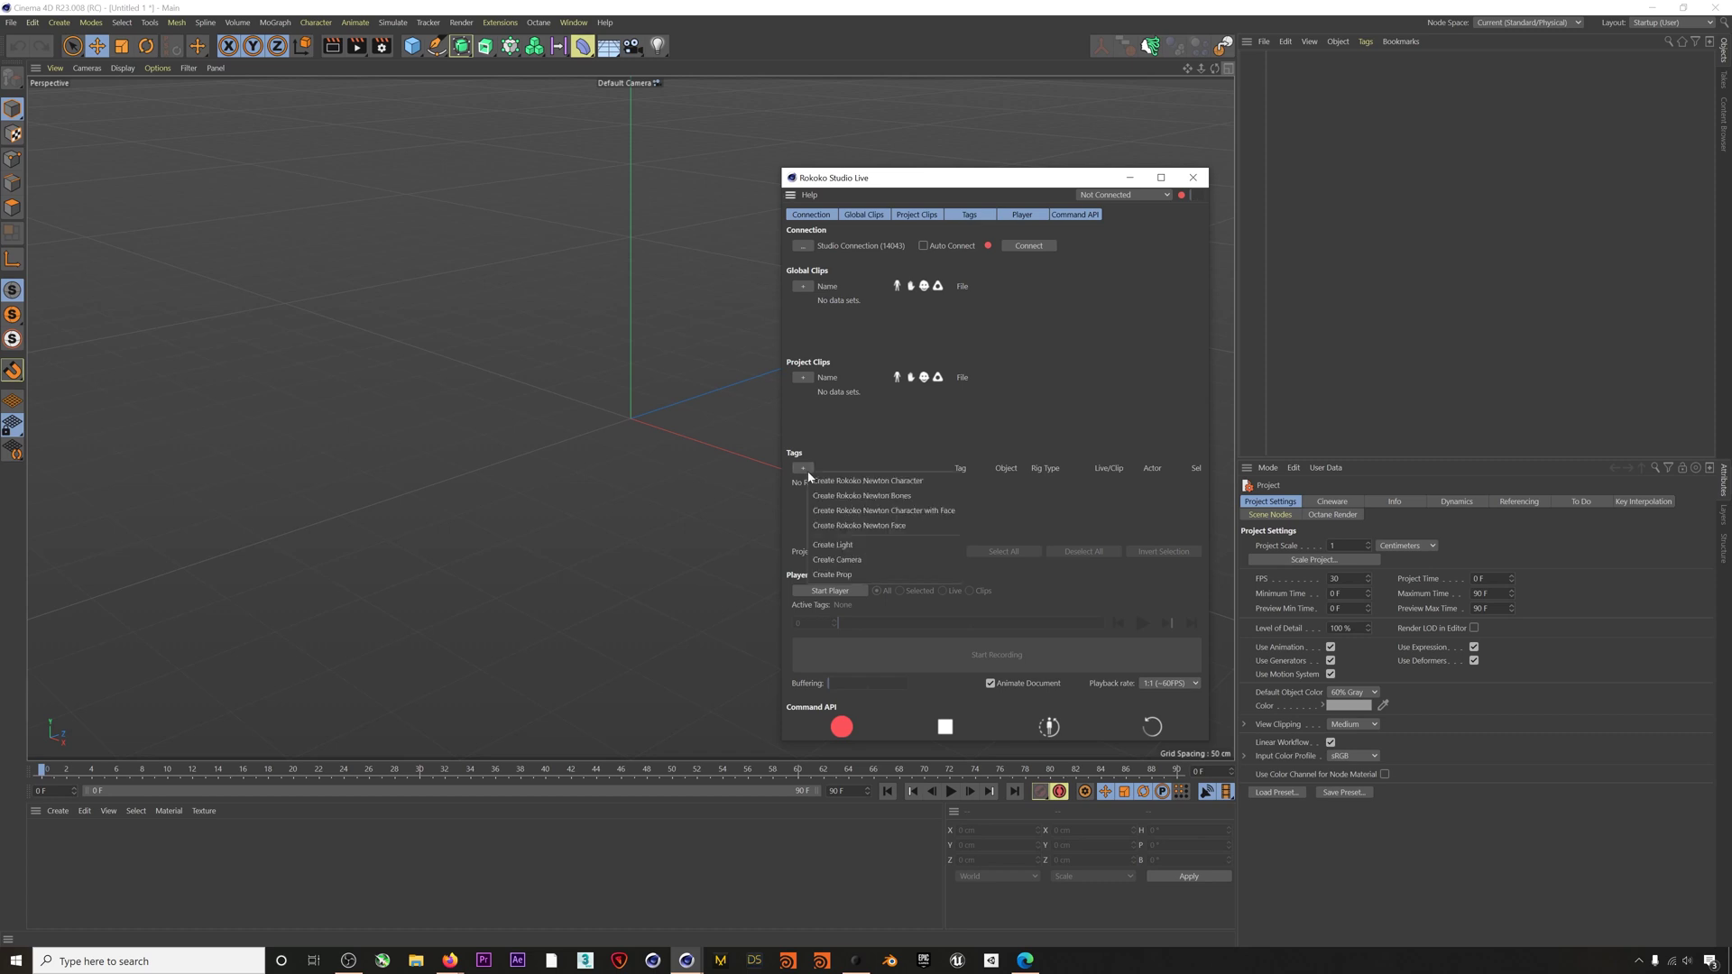
left_click(850, 512)
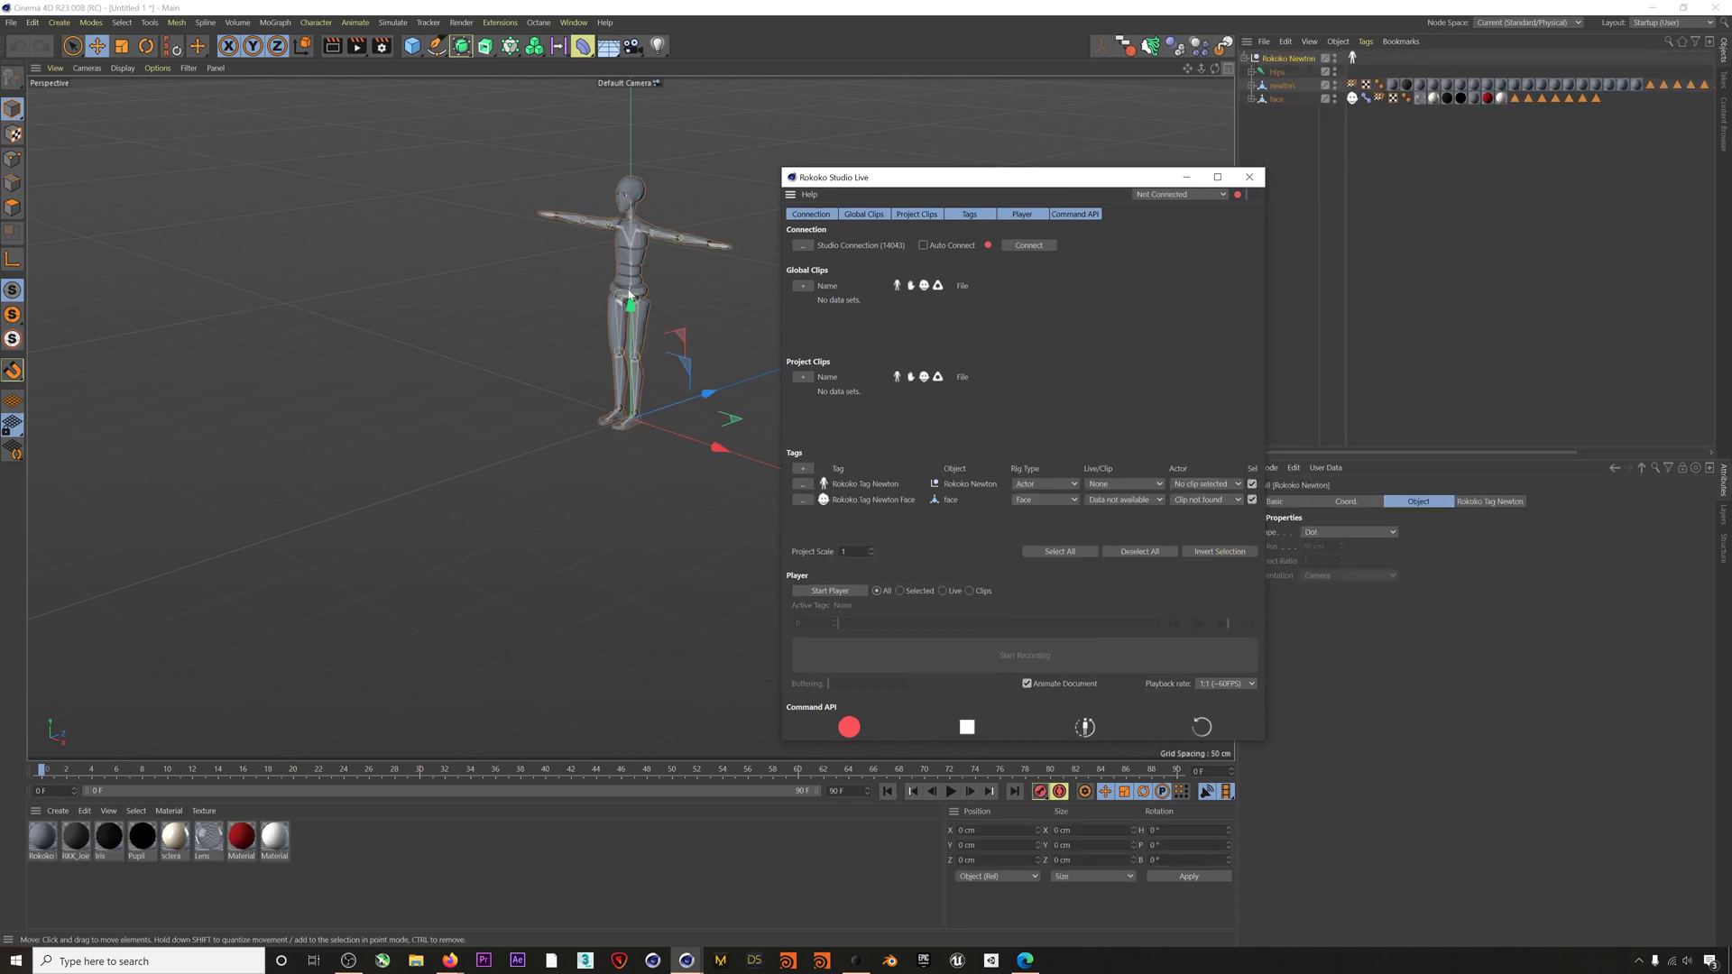
left_click_drag(630, 293, 727, 296, "alt")
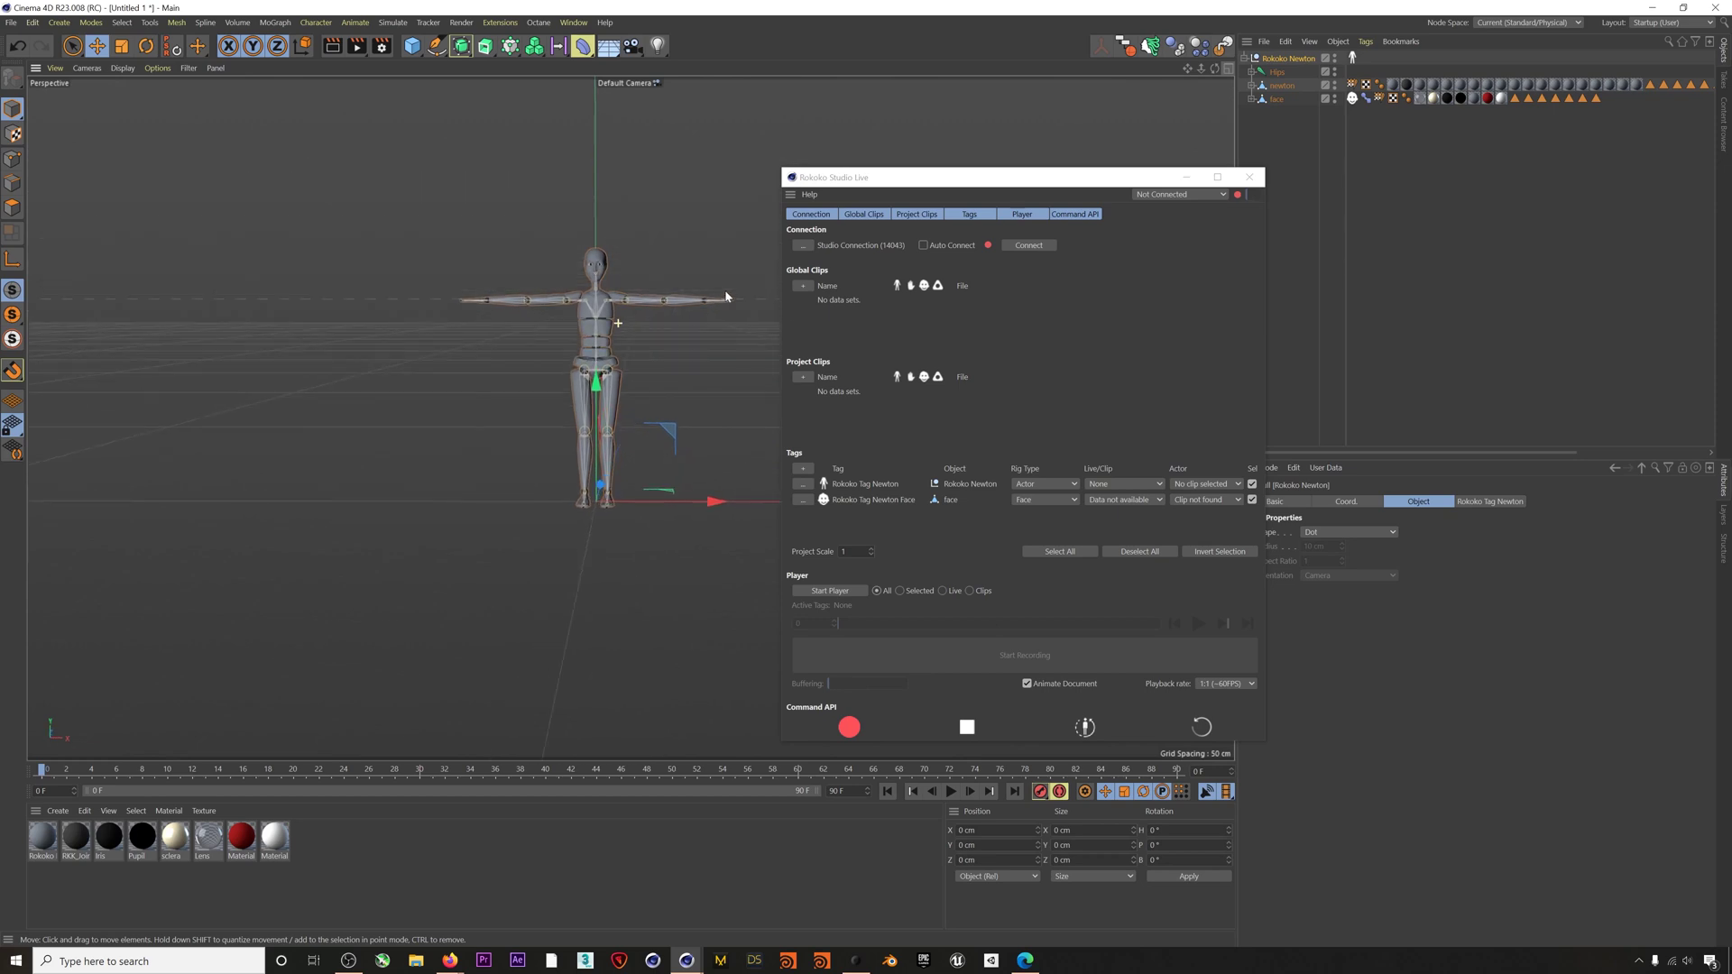
scroll(684, 299, "up", 2)
scroll(667, 327, "up", 2)
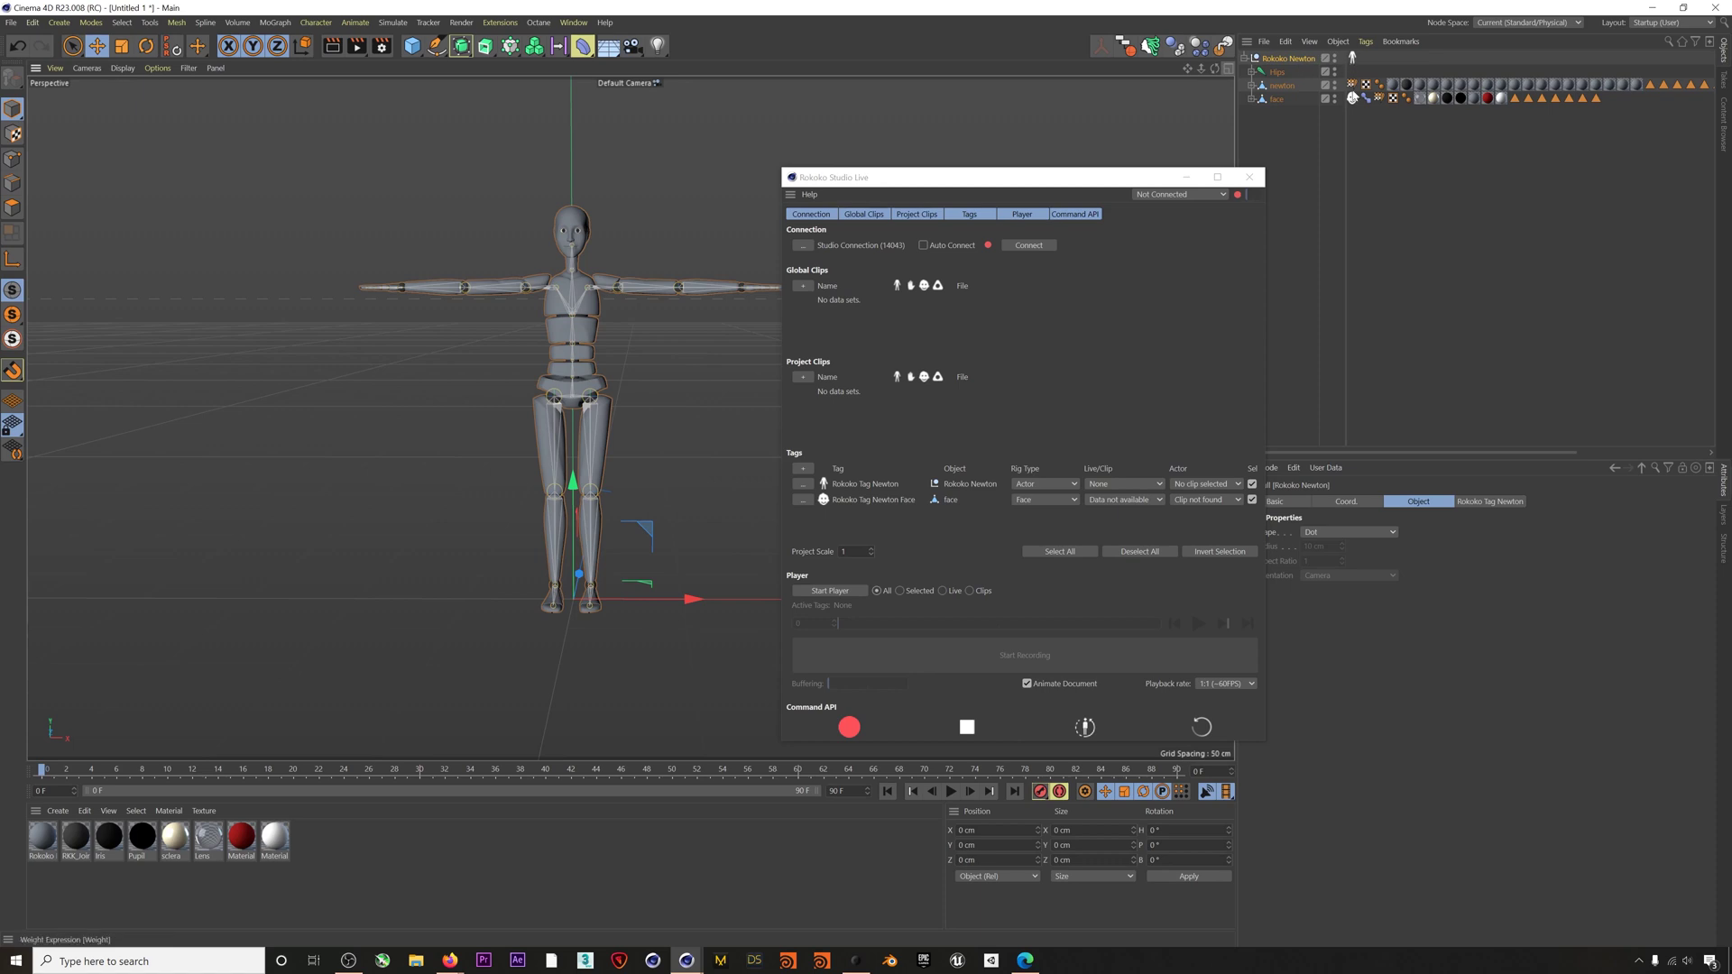
- Inspect the Rokoko Newton object's context options, then switch to Rokoko Studio
right_click(1300, 59)
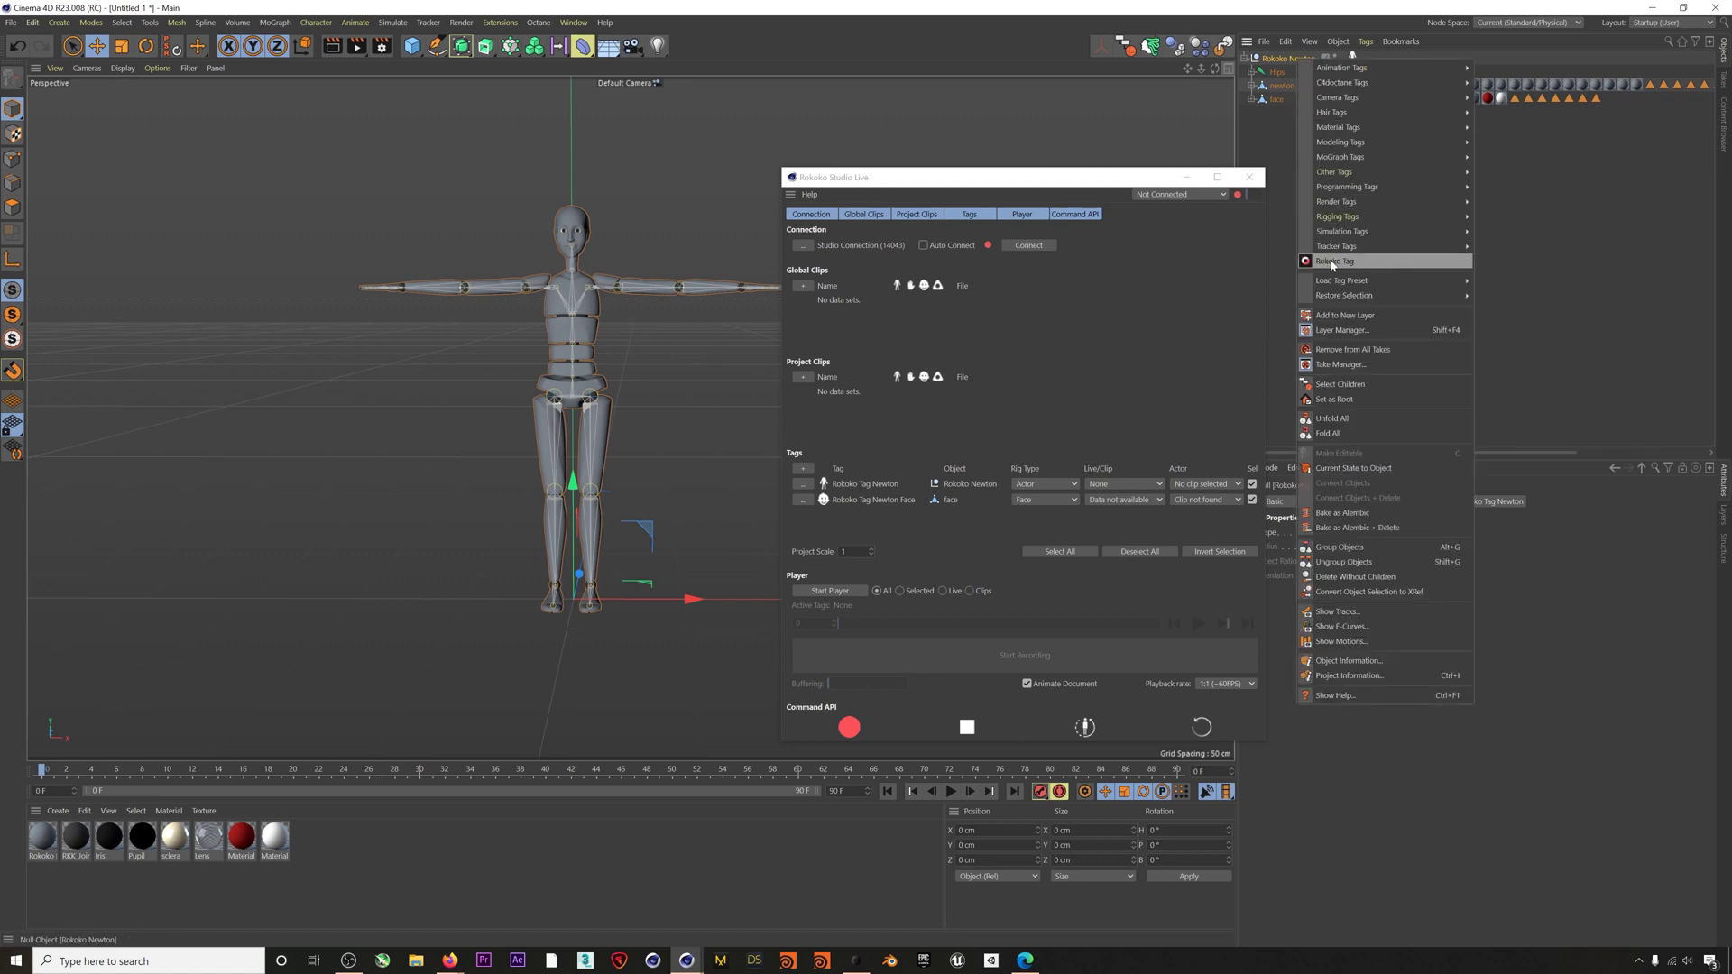
left_click(1069, 180)
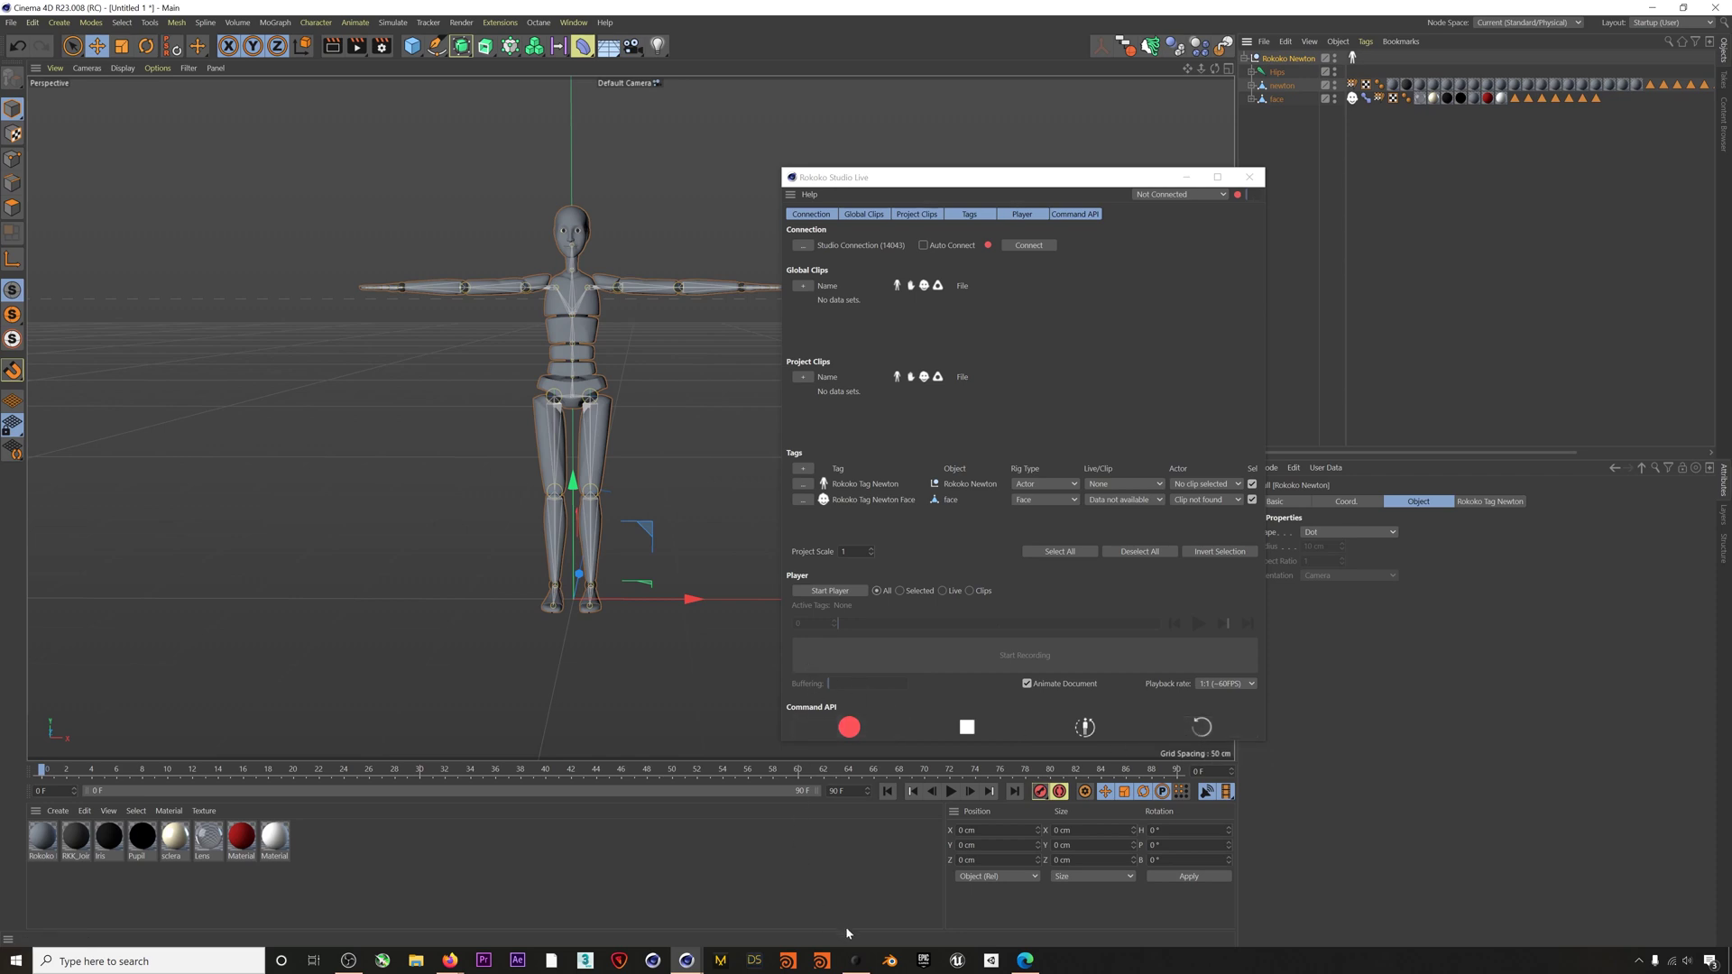
left_click(856, 964)
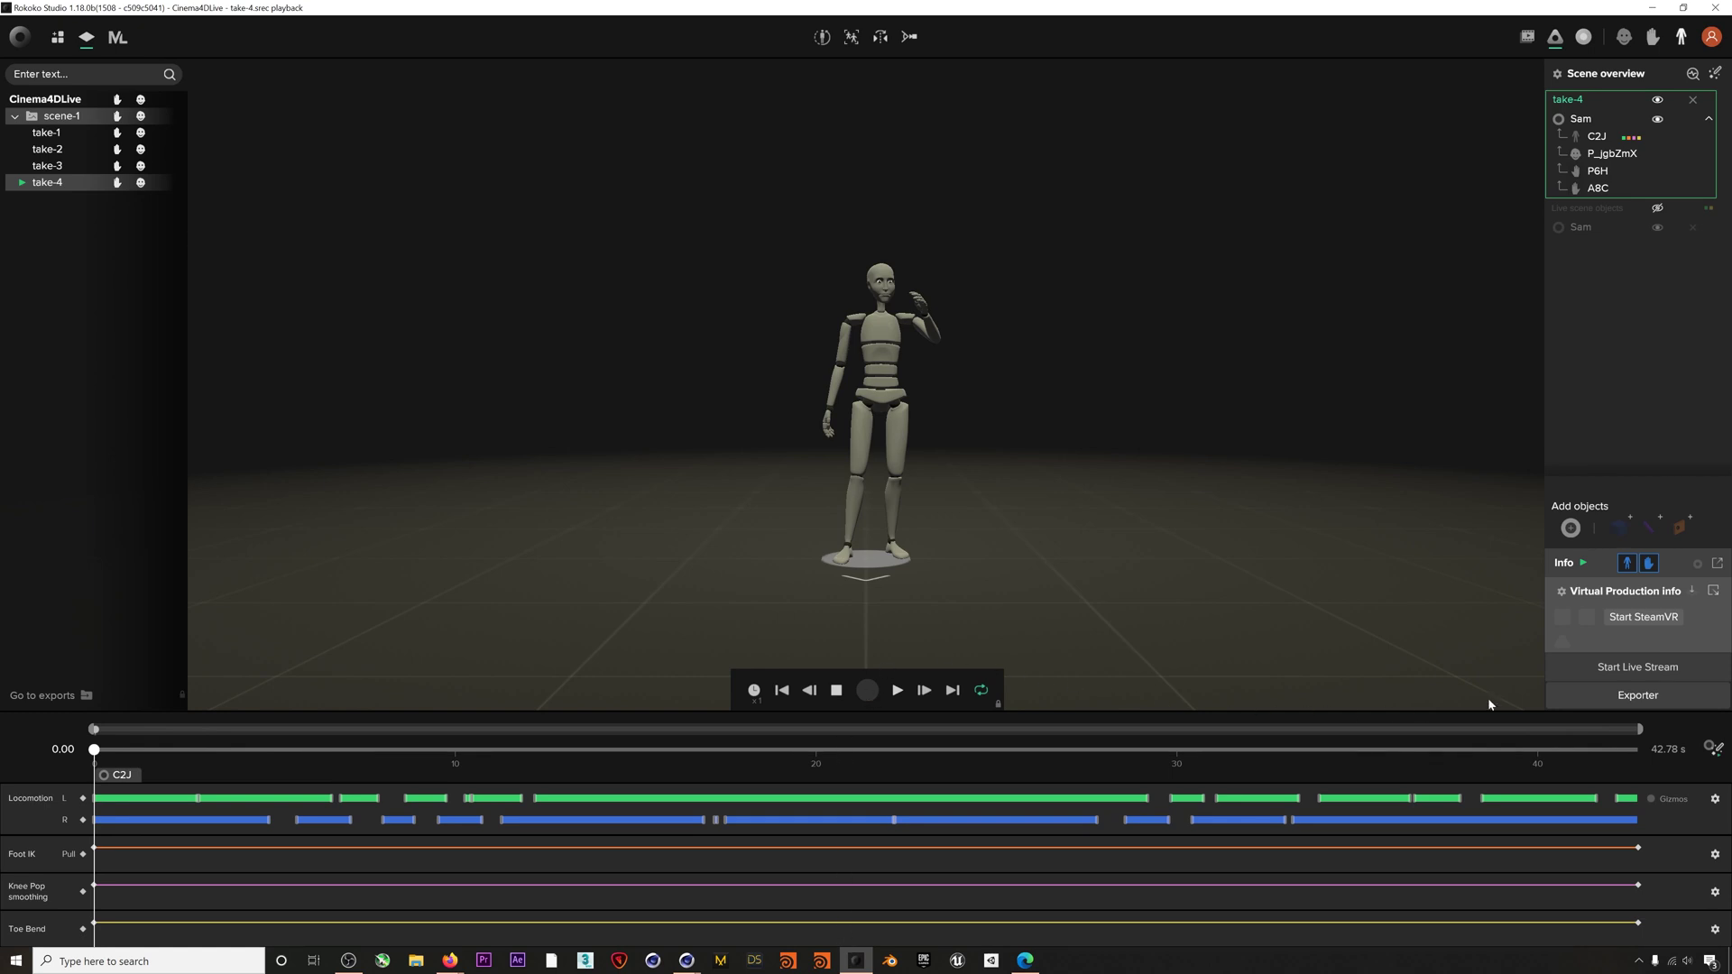
- Enable live streaming to Cinema 4D on 127.0.0.1 port 14043, play take-4, and return to Cinema 4D
left_click(1646, 672)
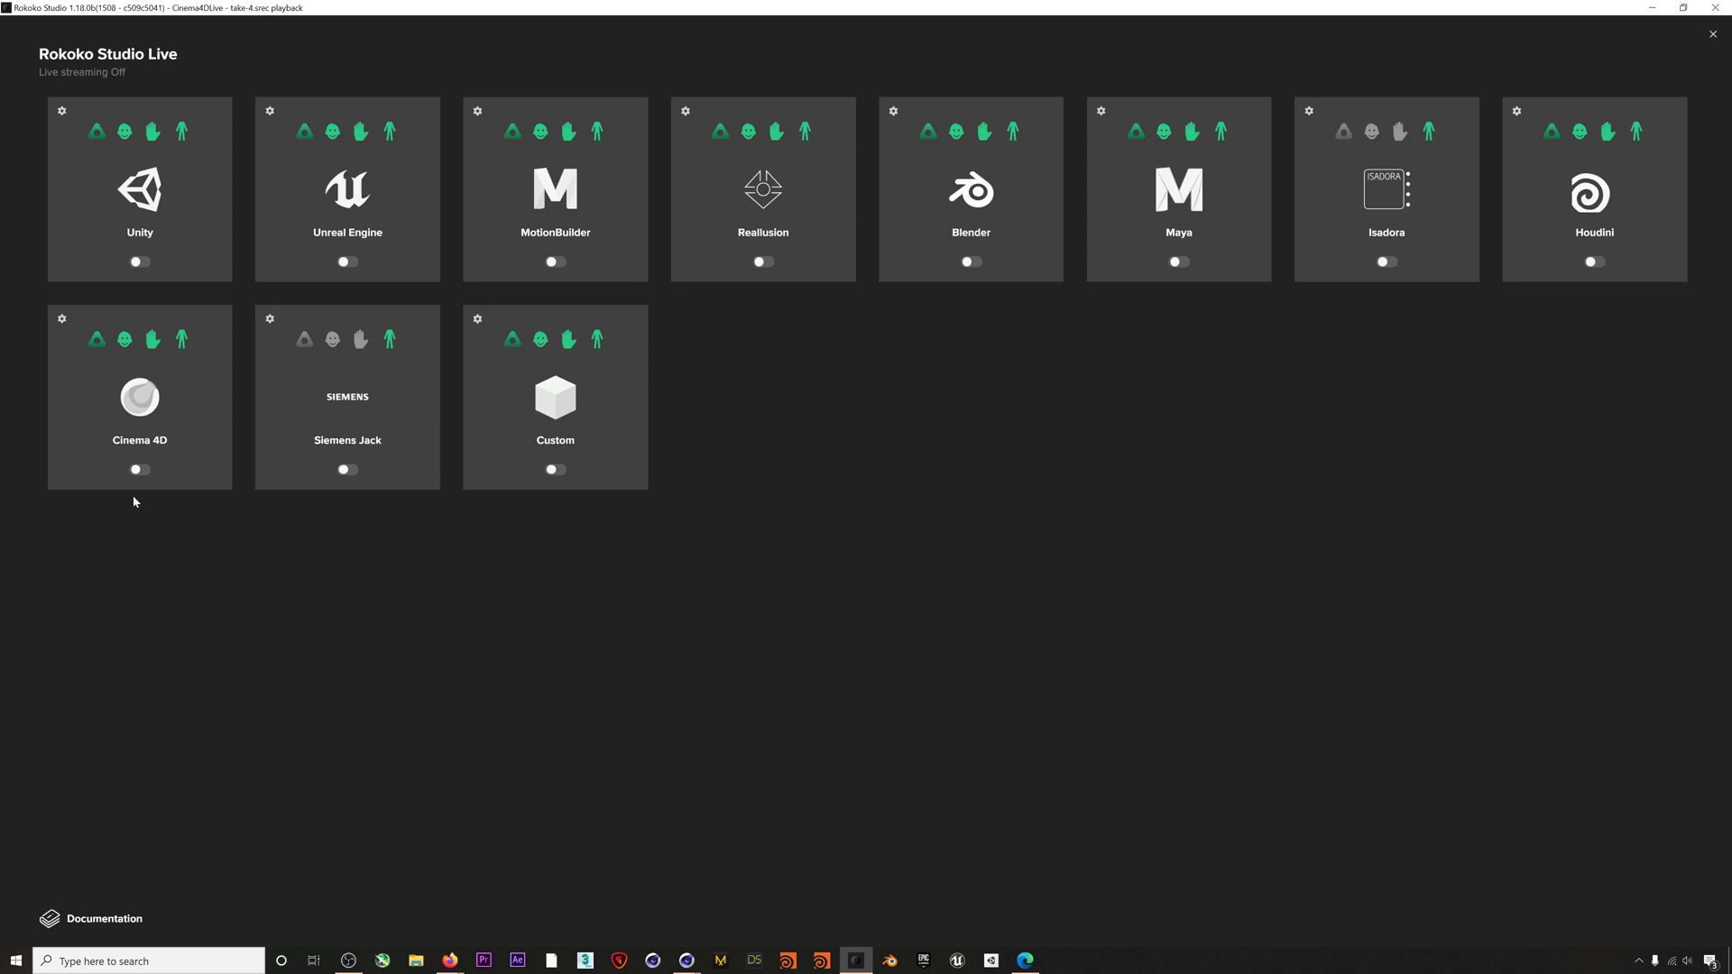
left_click(141, 398)
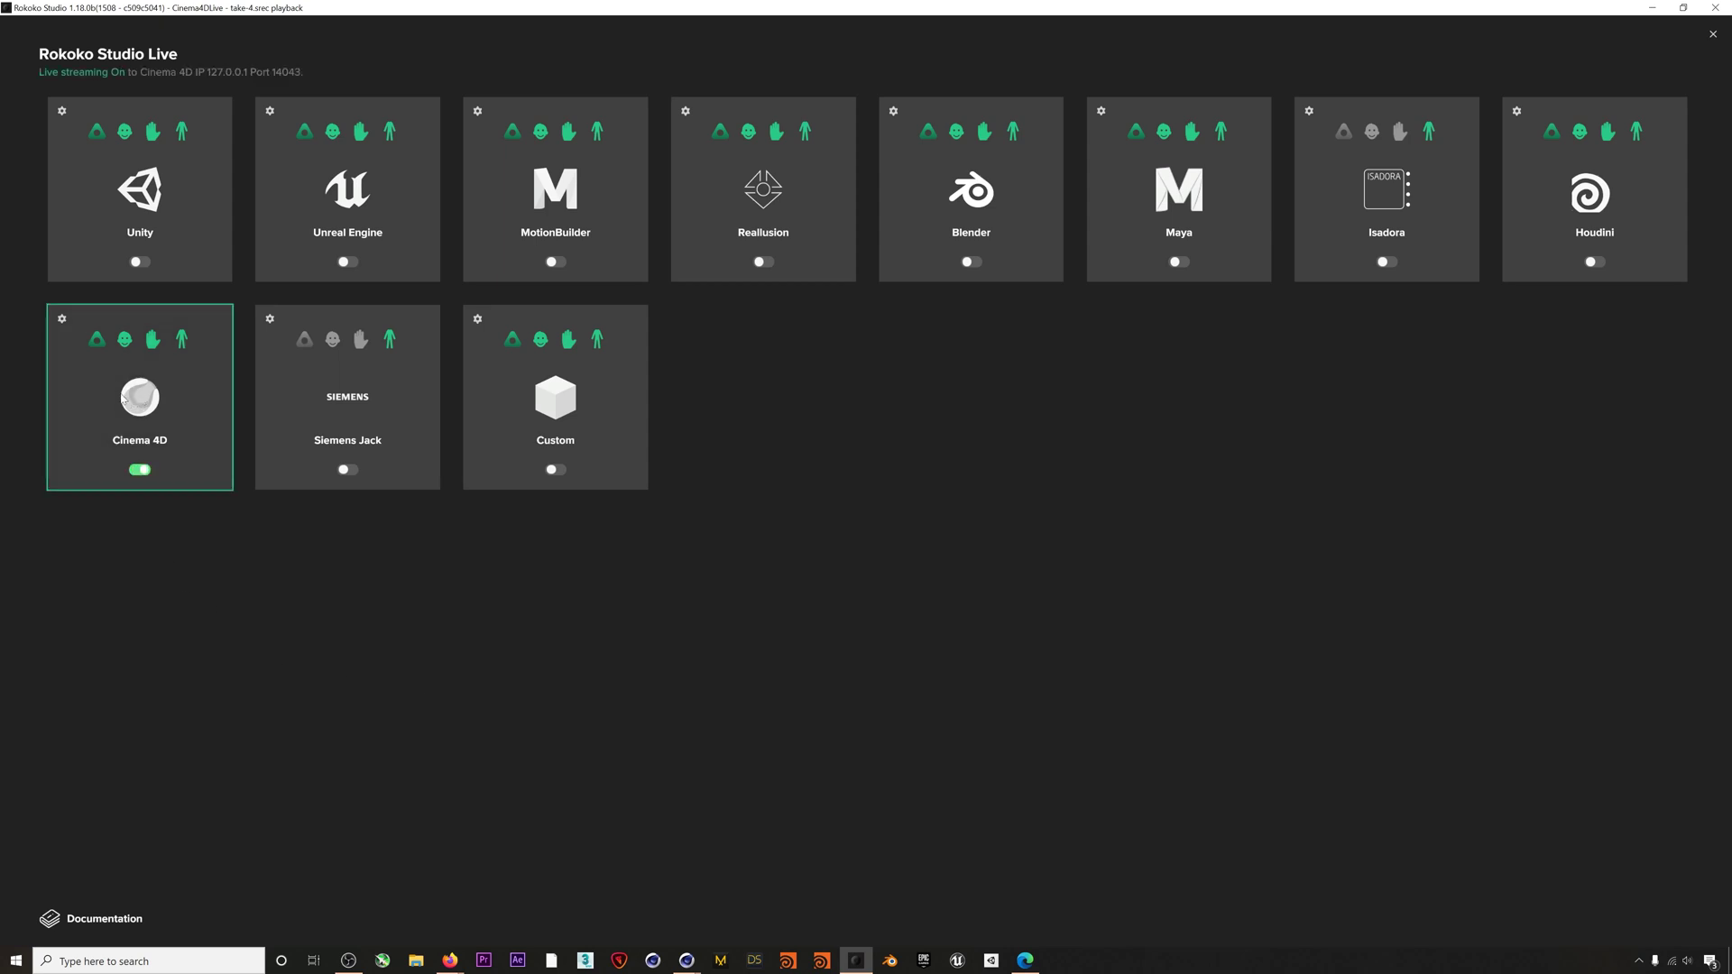
left_click(63, 320)
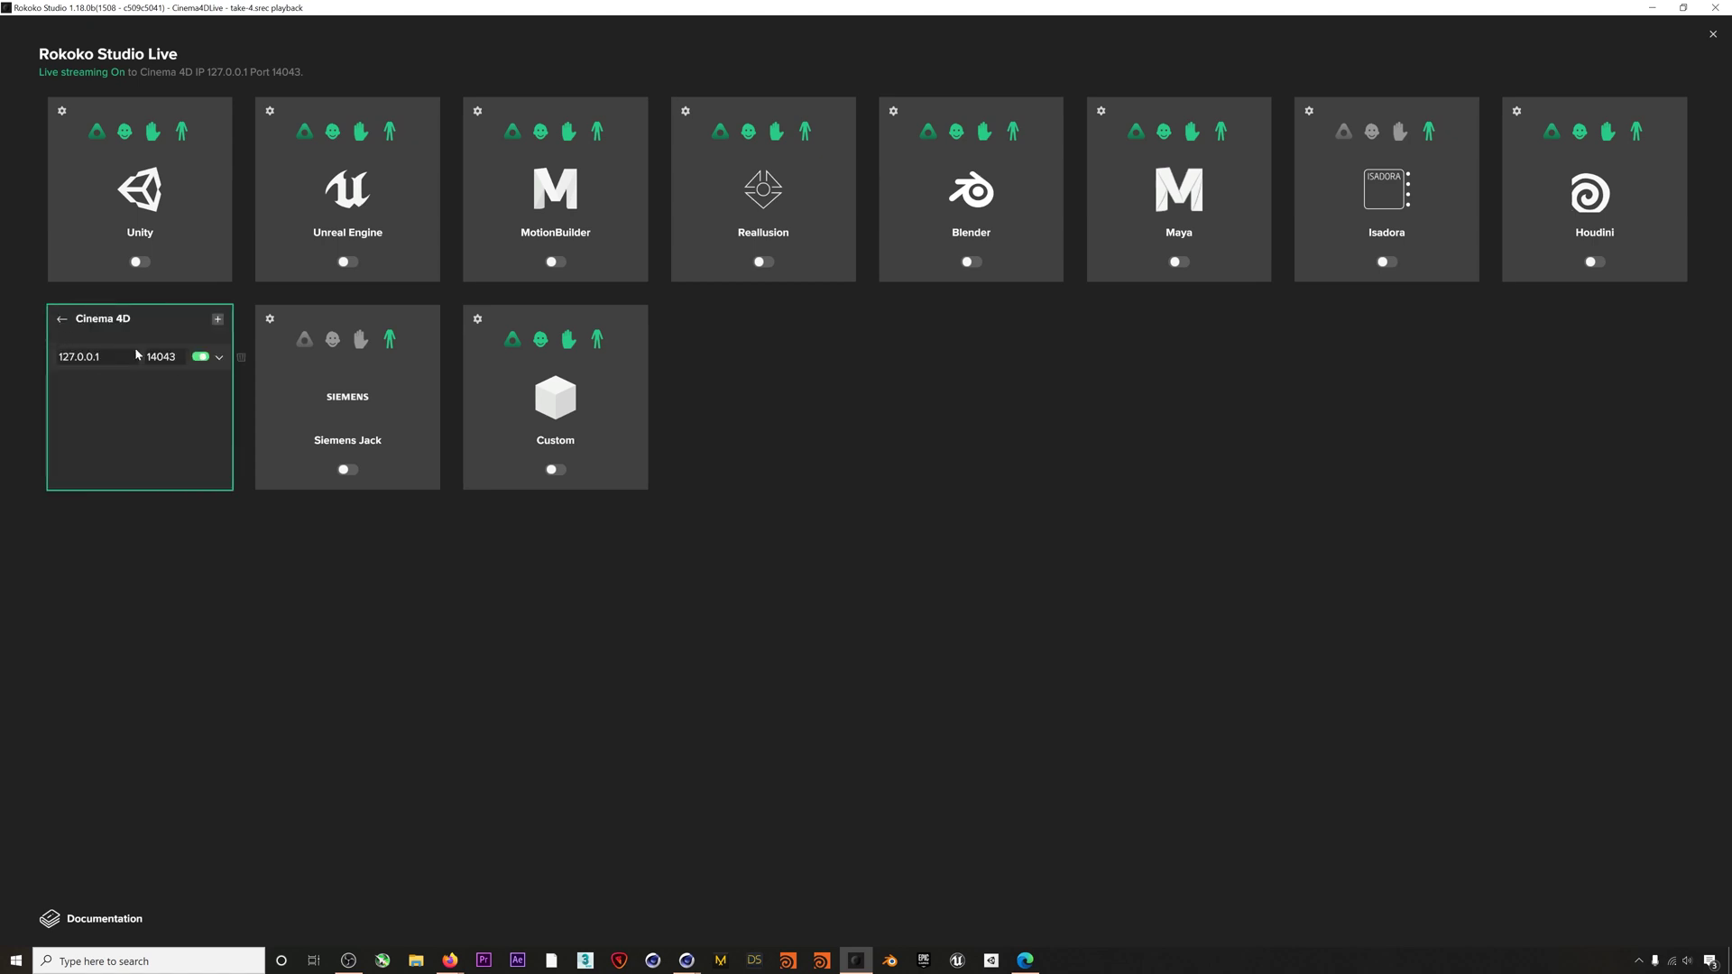
left_click(61, 320)
left_click(1713, 34)
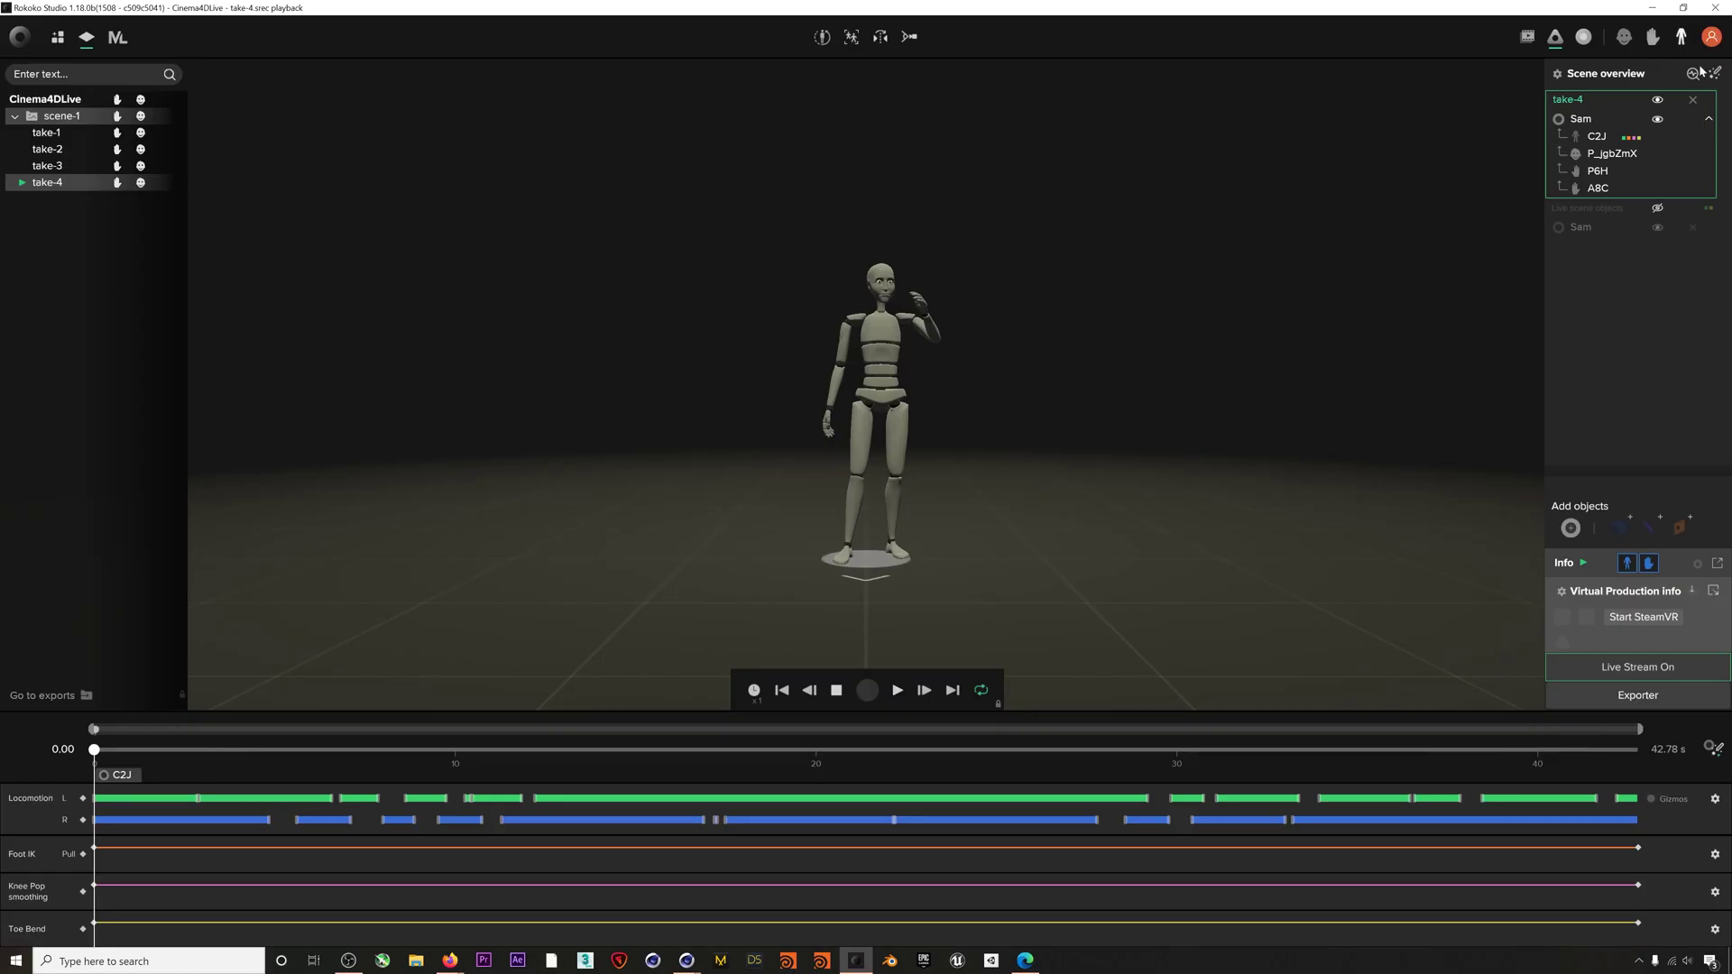
left_click(897, 691)
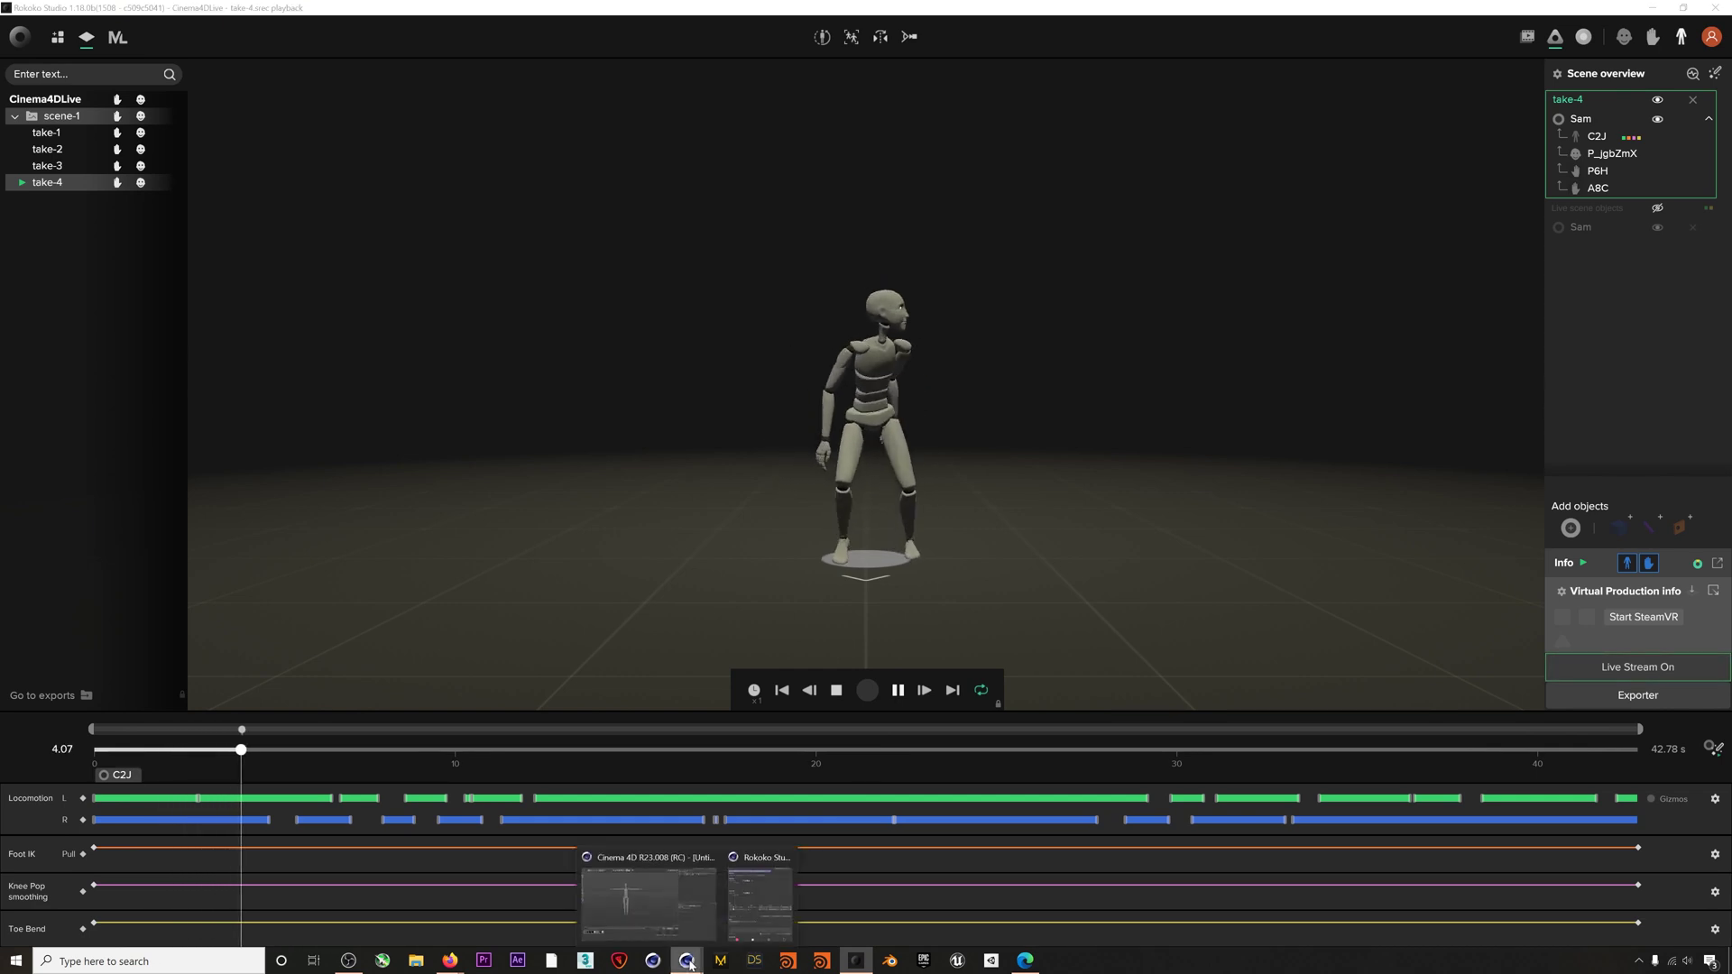
left_click(680, 926)
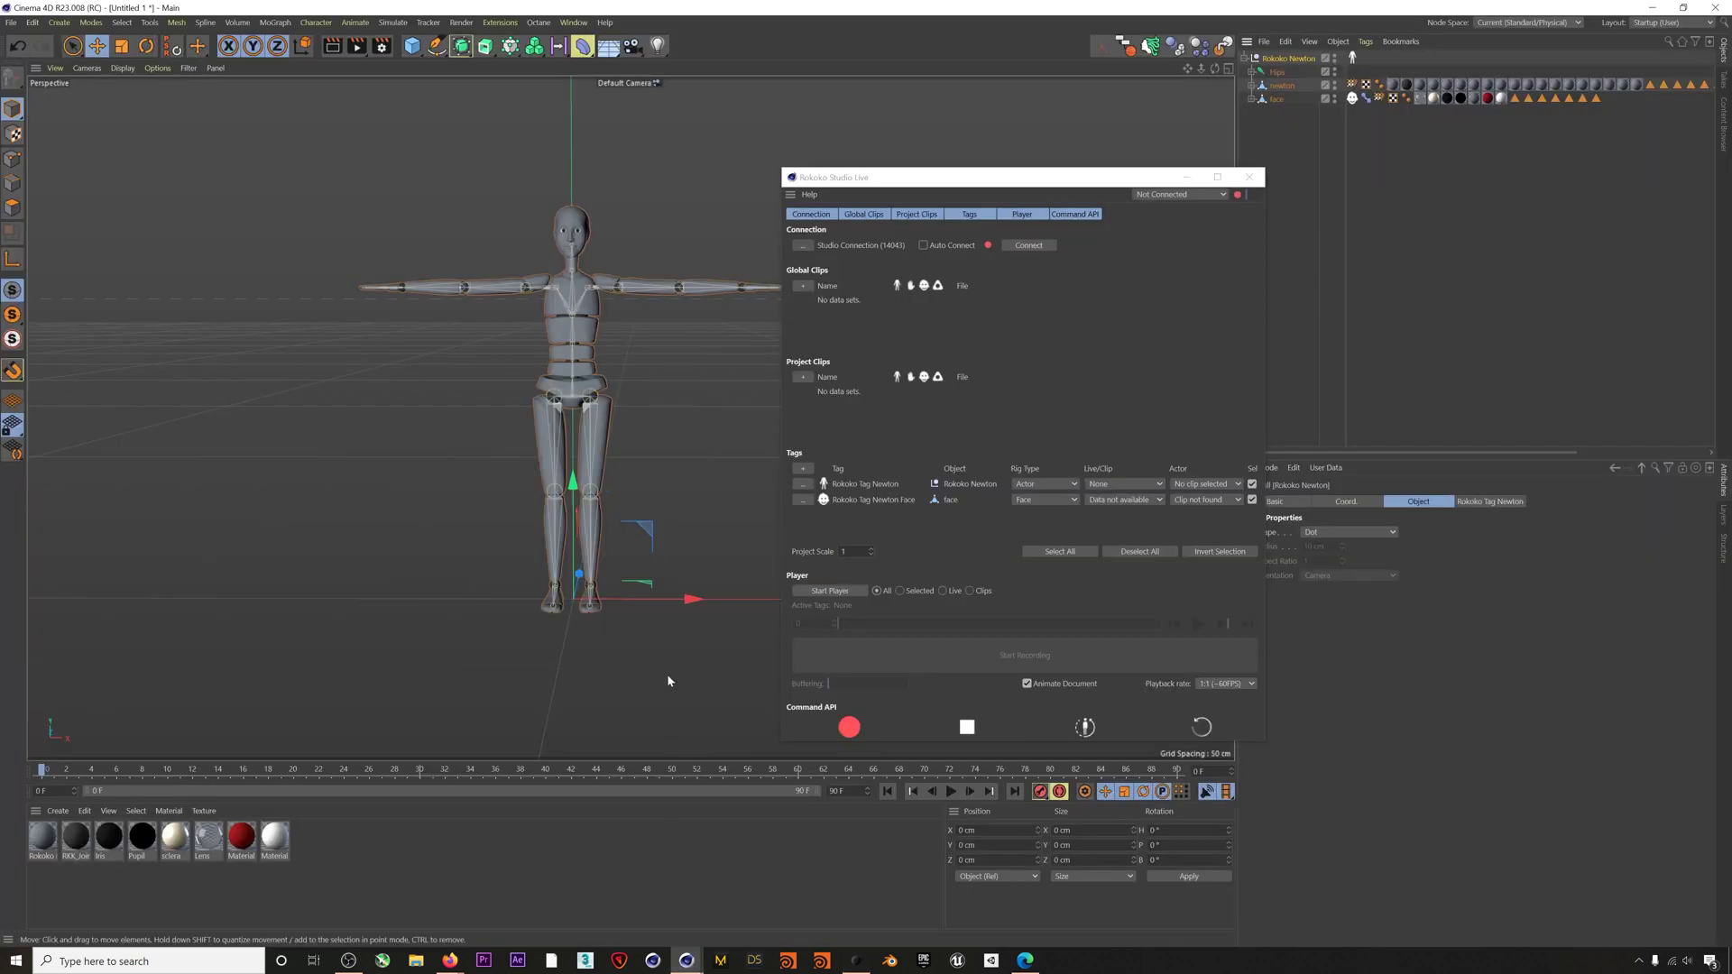
- Connect to Rokoko Studio and set both Newton tags' source to Studio Connection (1)
left_click(1029, 245)
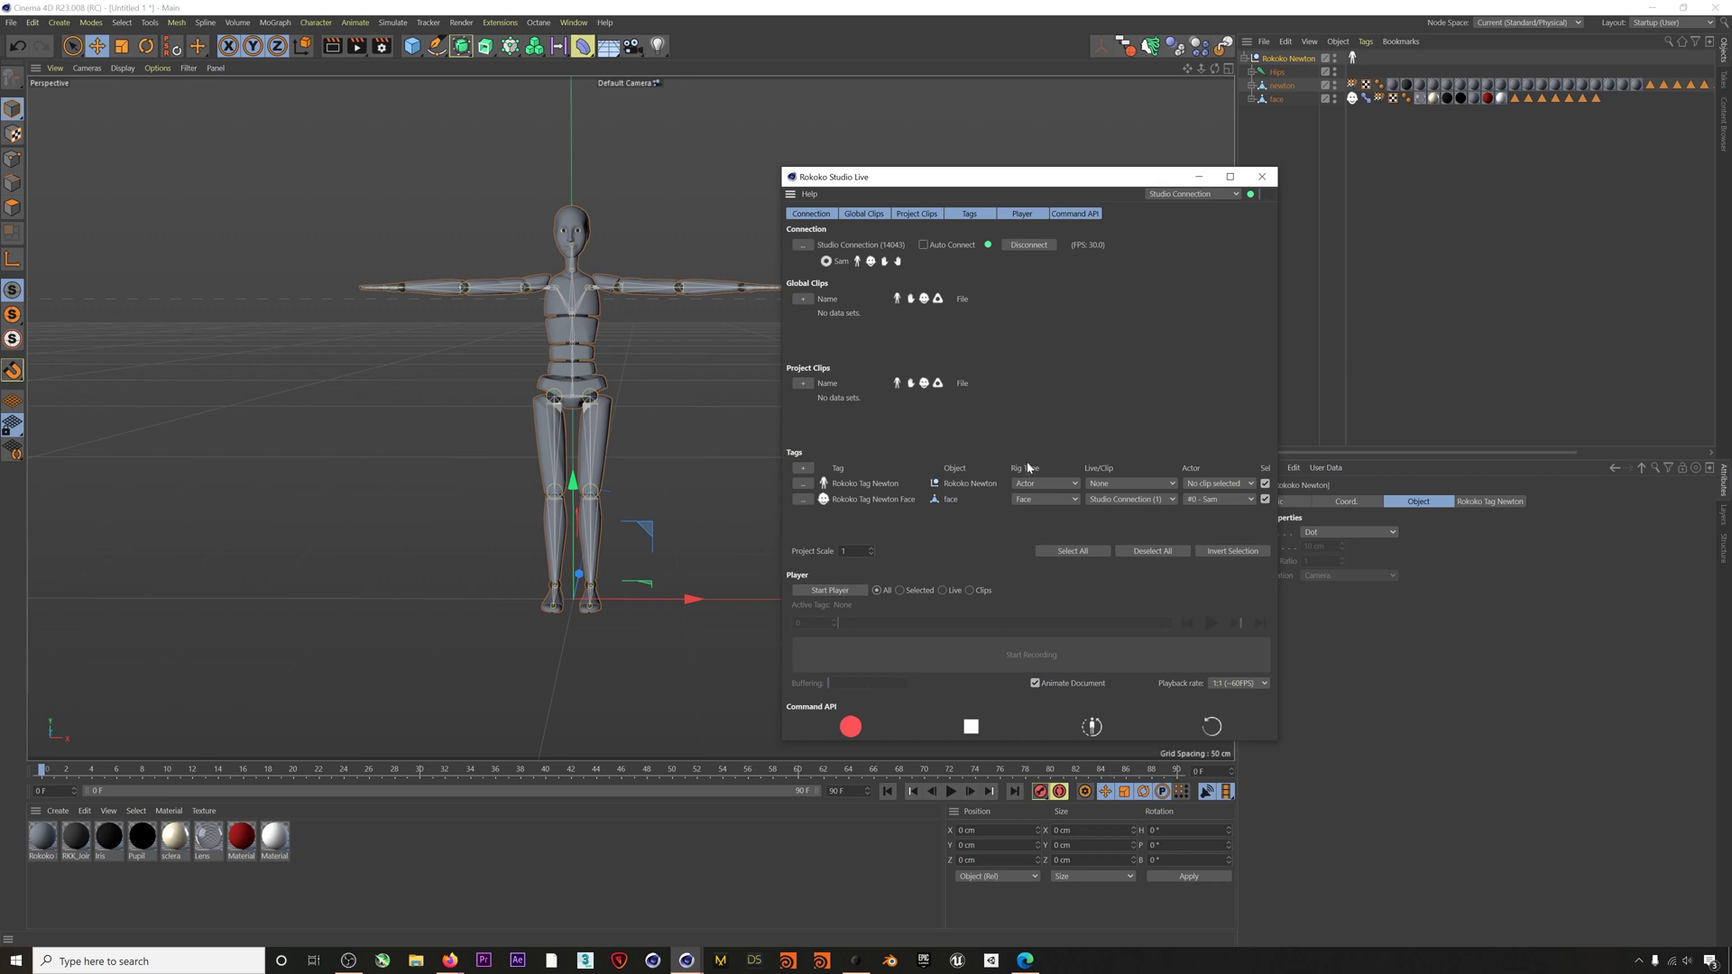
left_click(1101, 487)
left_click(1104, 498)
left_click(1106, 501)
left_click(1127, 514)
- Start the live player on Newton, uncheck Animate Document, then stop the player
left_click(815, 588)
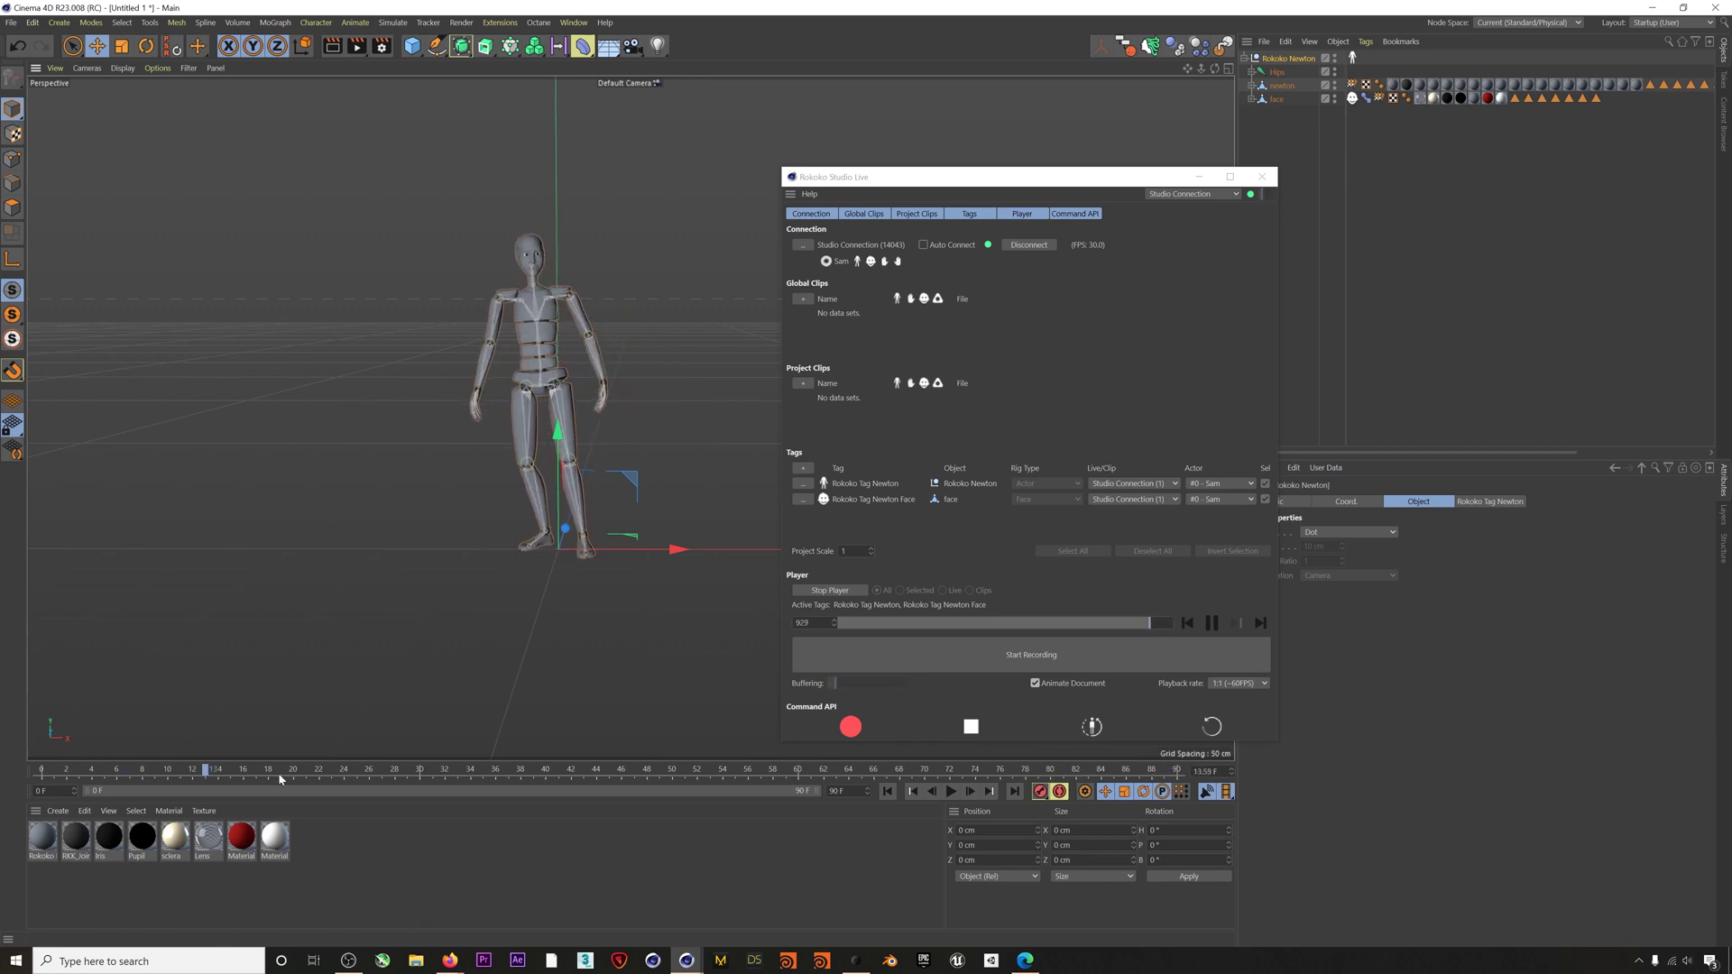
left_click(1035, 683)
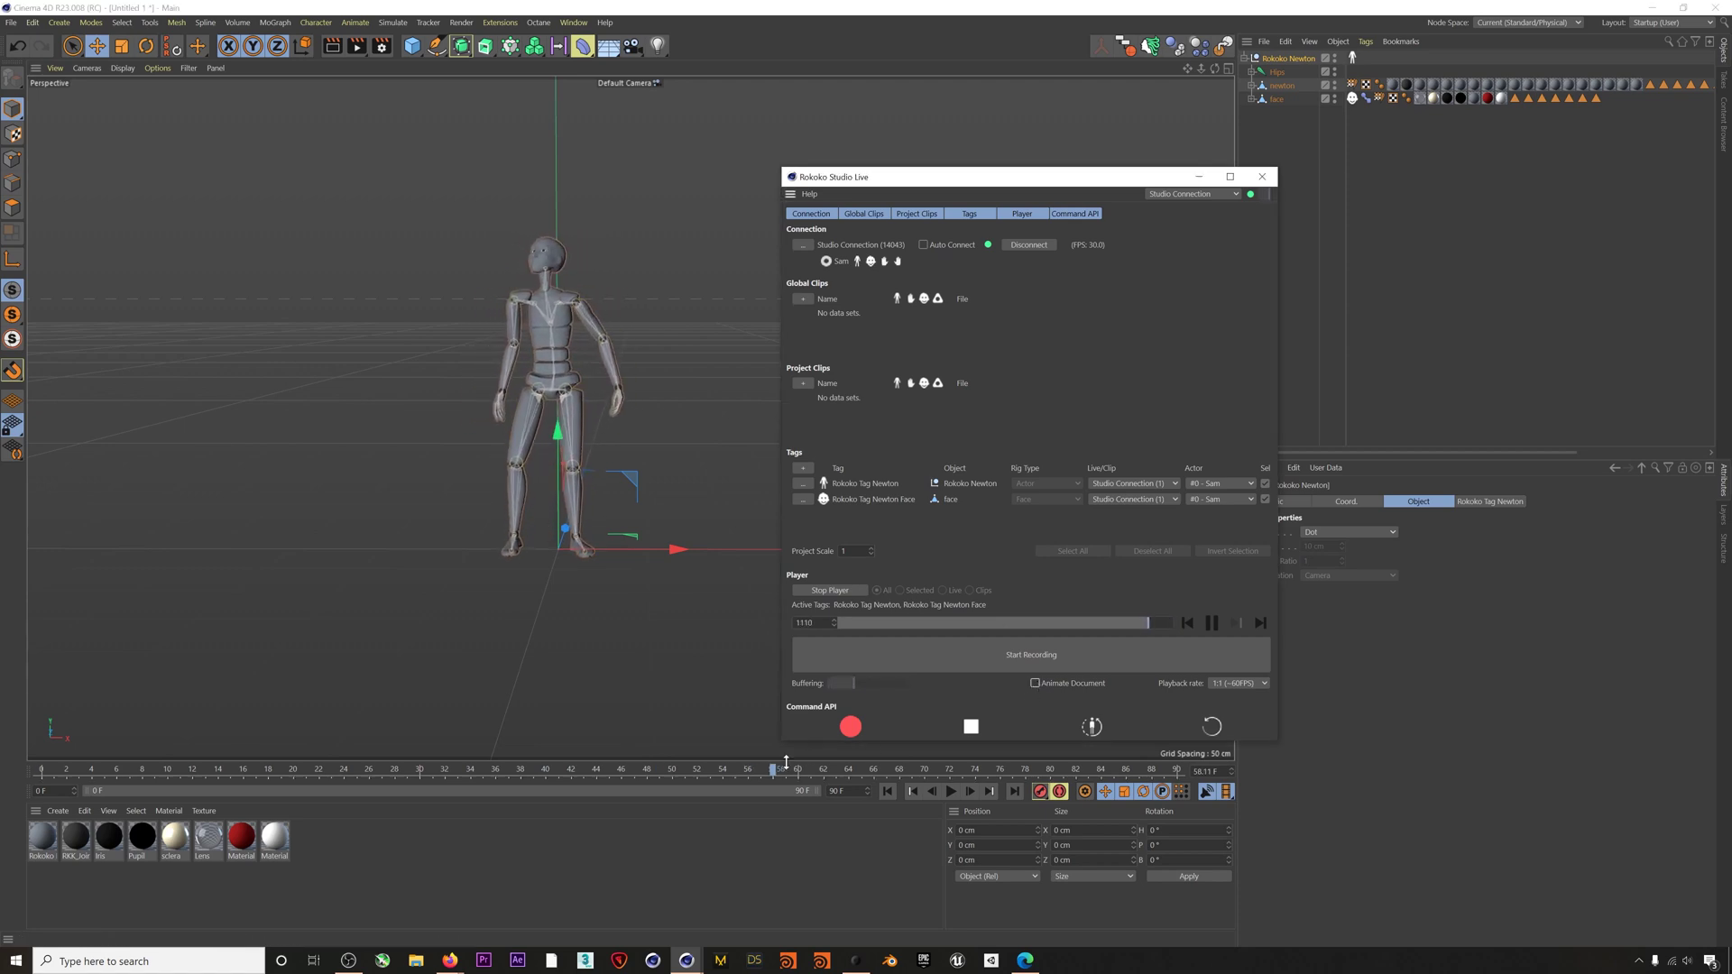
left_click(830, 591)
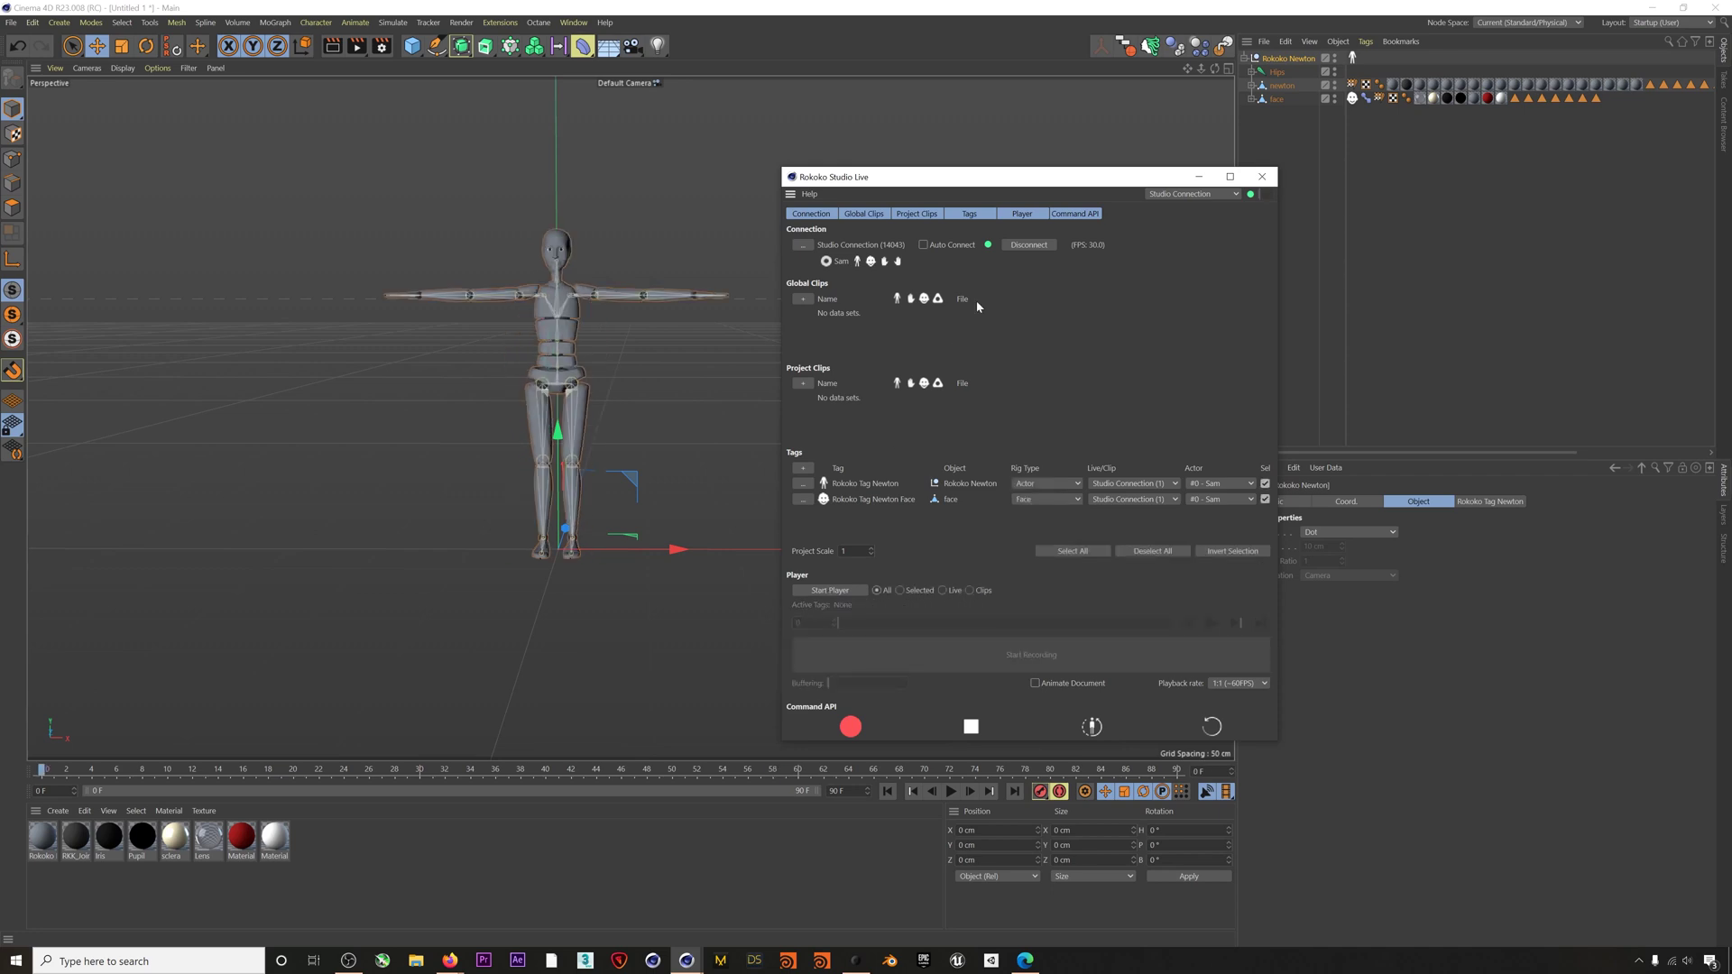
- Select the face tag, then Newton's body Rokoko tag to show its settings
left_click_drag(1045, 178, 466, 223)
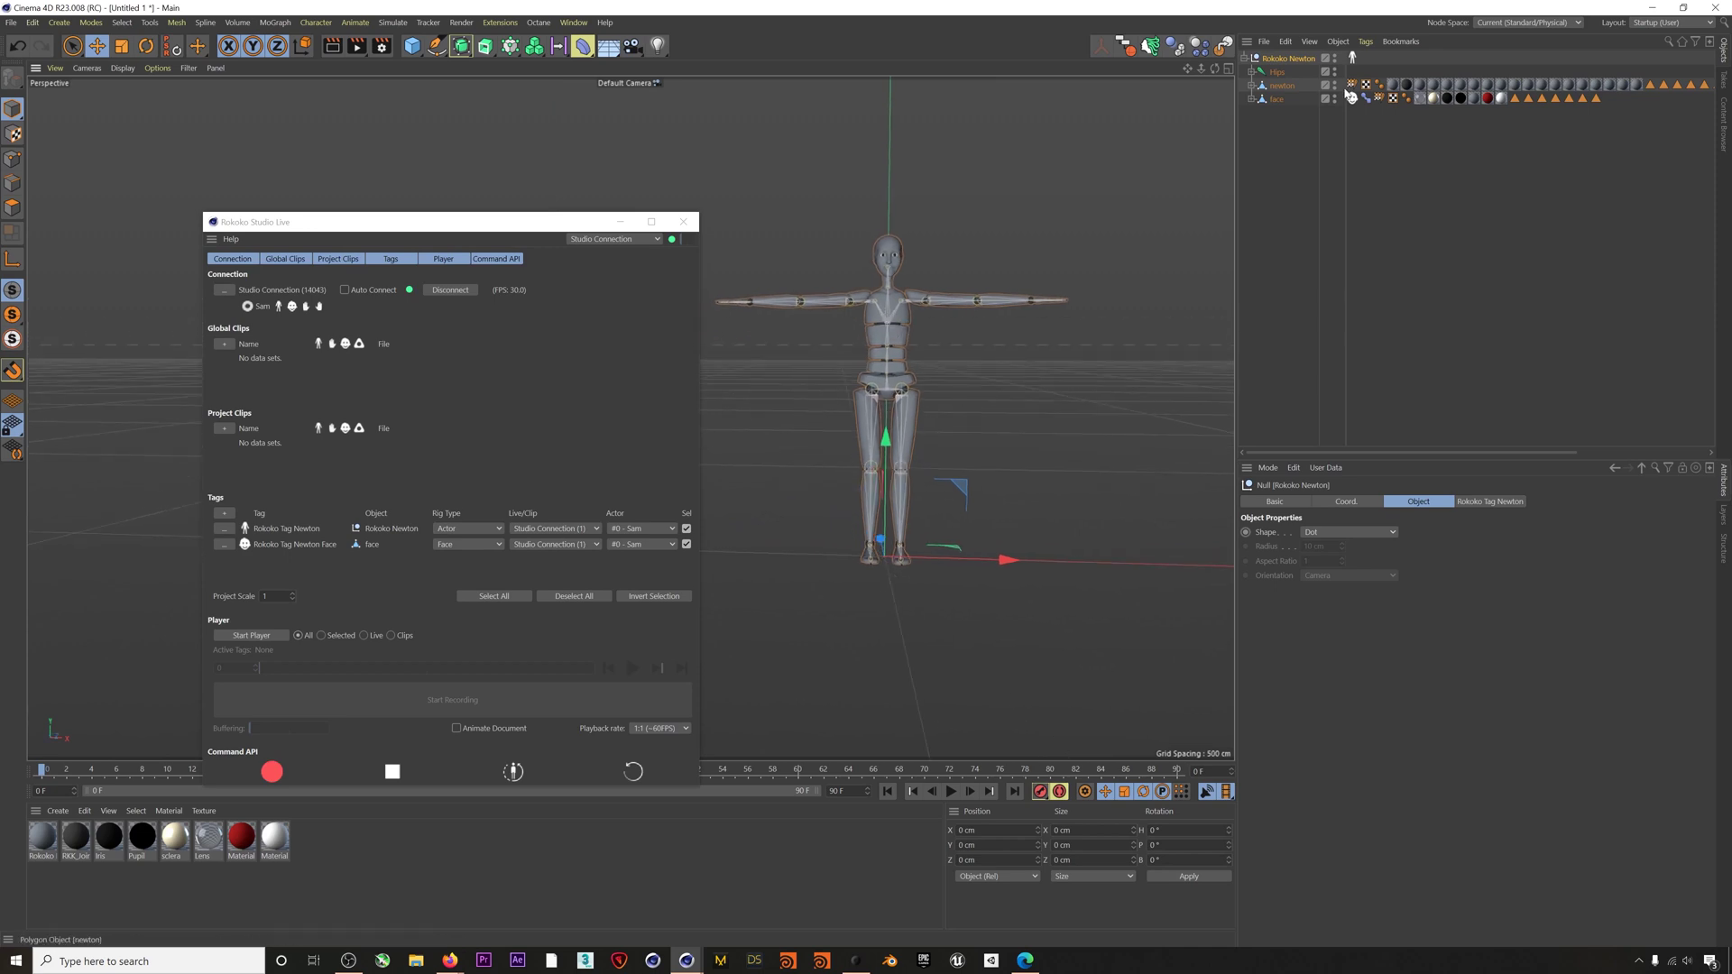
left_click(1353, 58)
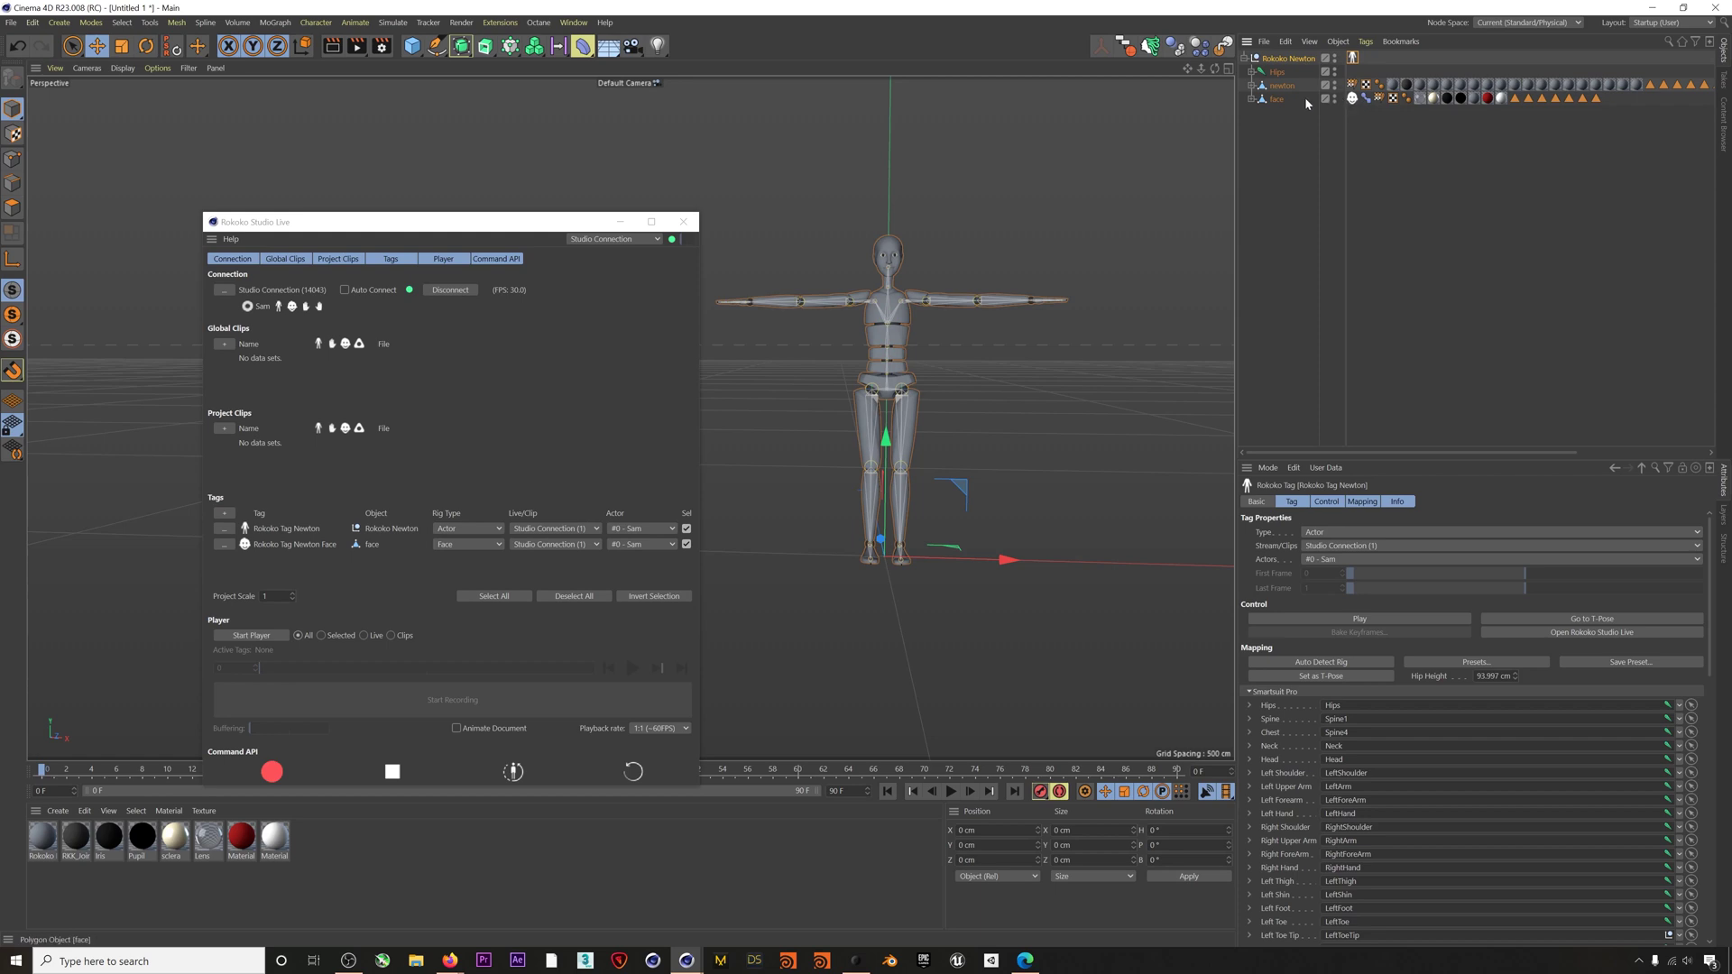
left_click(1354, 99)
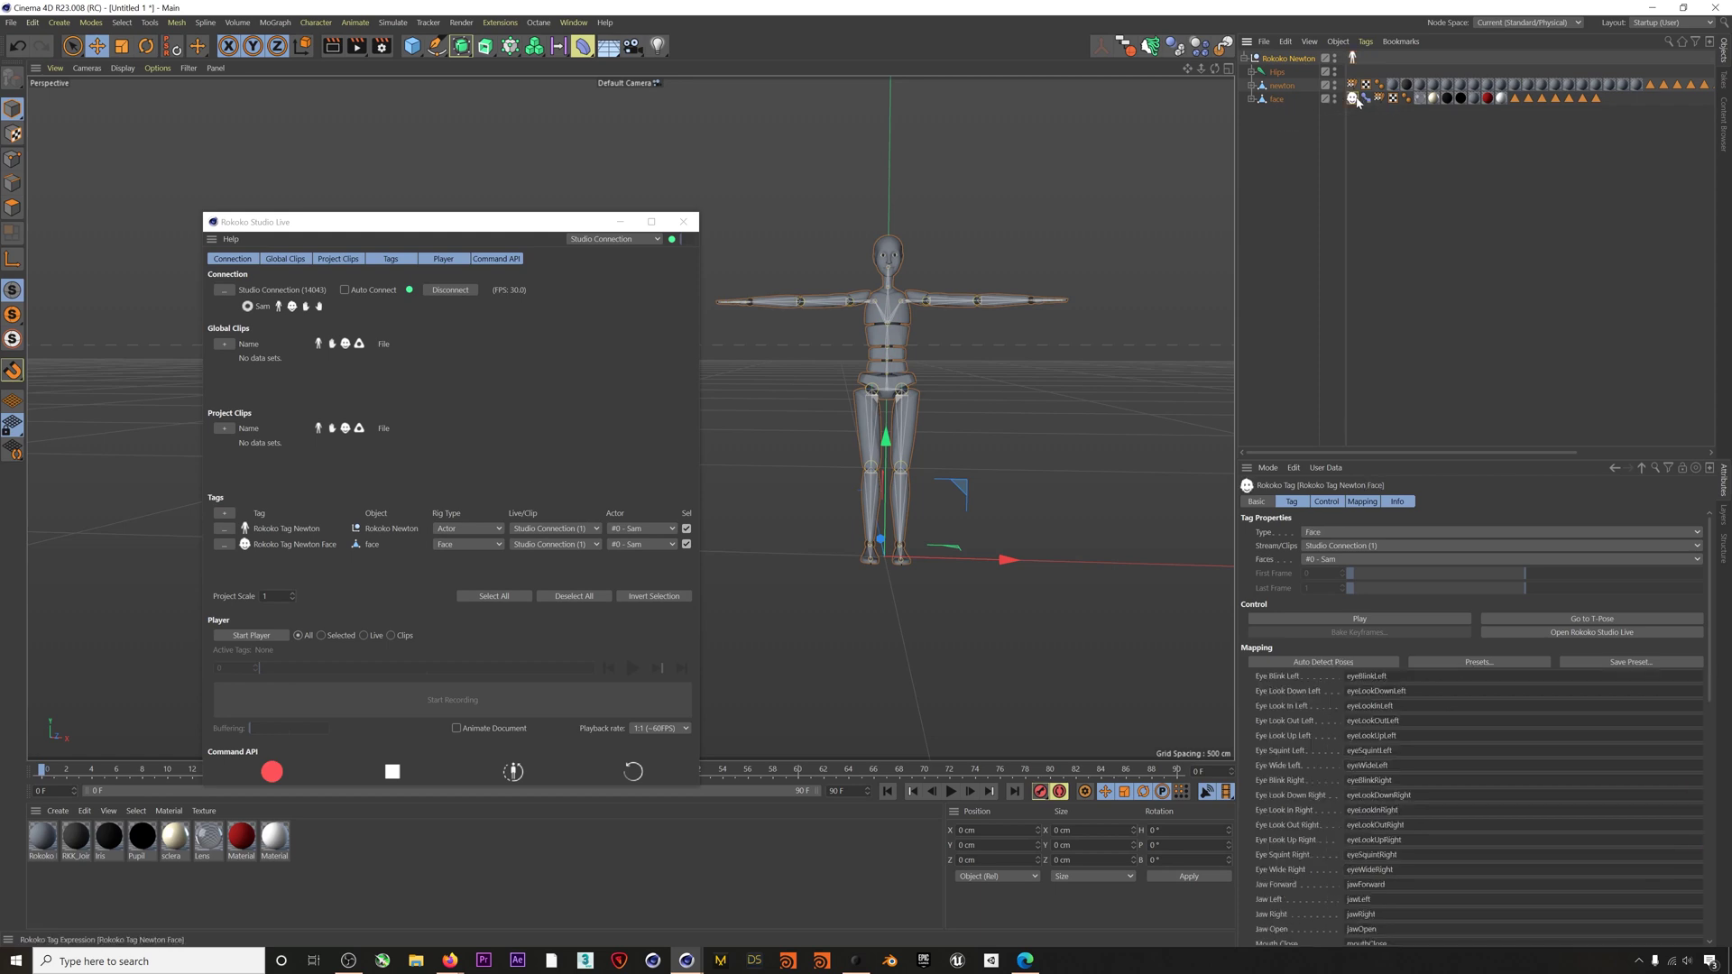
left_click(1353, 58)
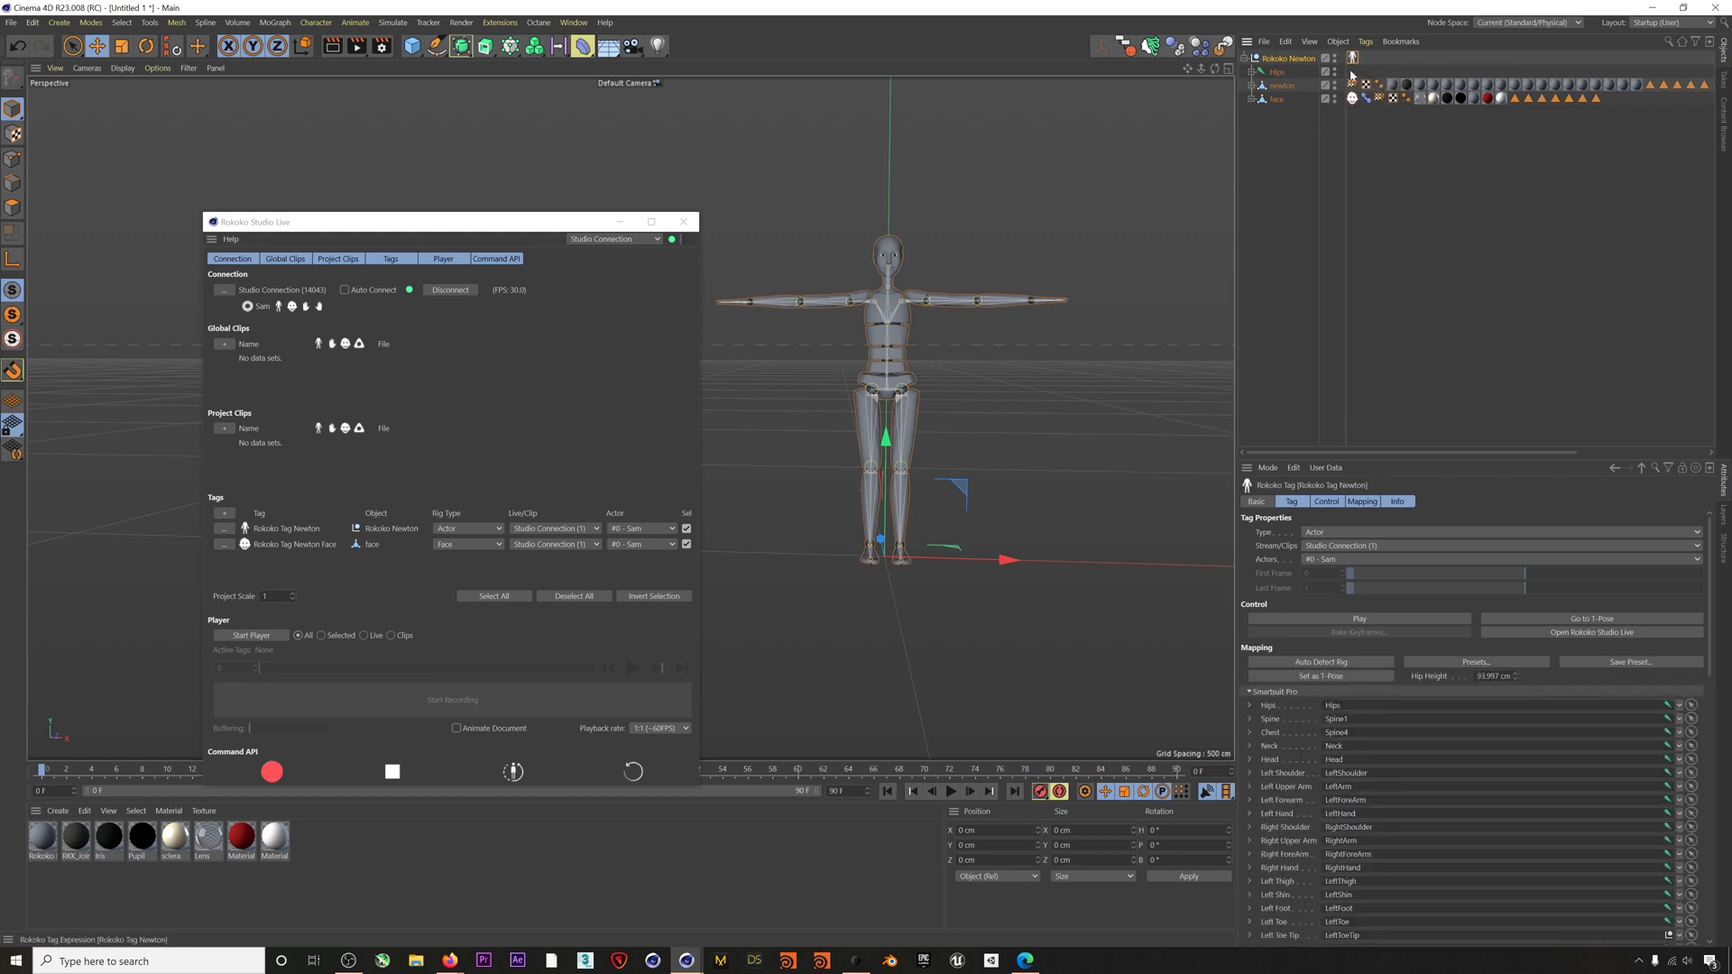
- Keep the tag type as Actor, review the SmartSuit Pro mapping, and drag Hips onto its slot
left_click(1349, 532)
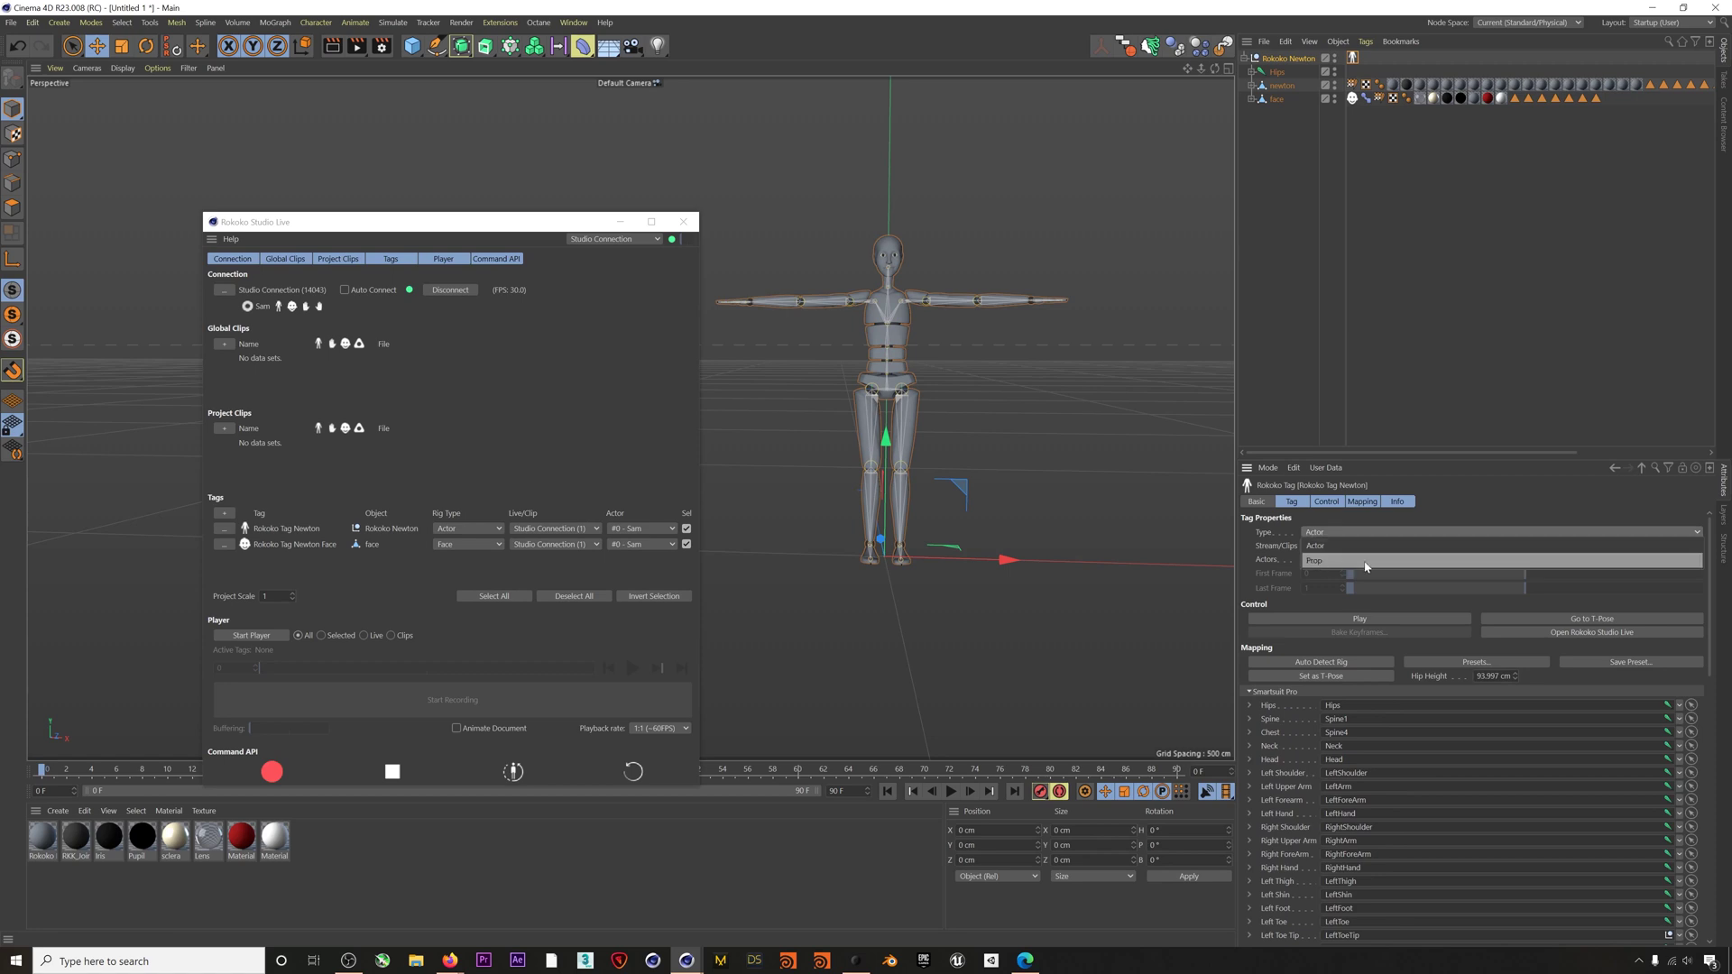
left_click(1339, 546)
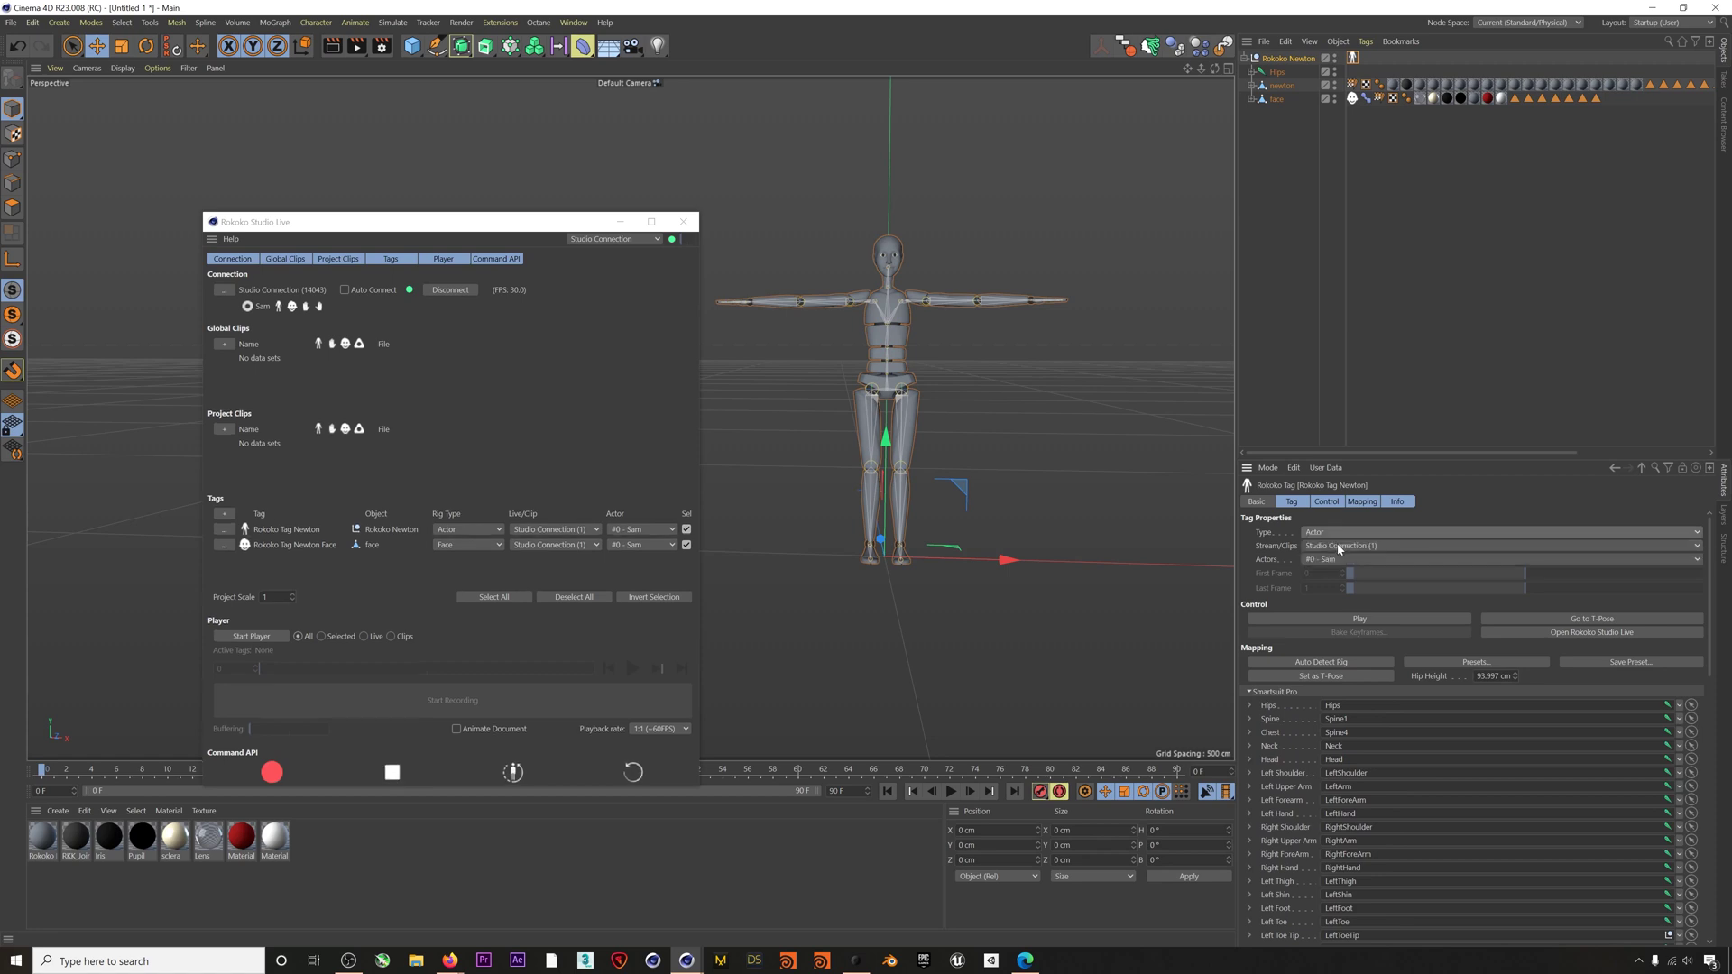
scroll(1294, 718, "down", 10)
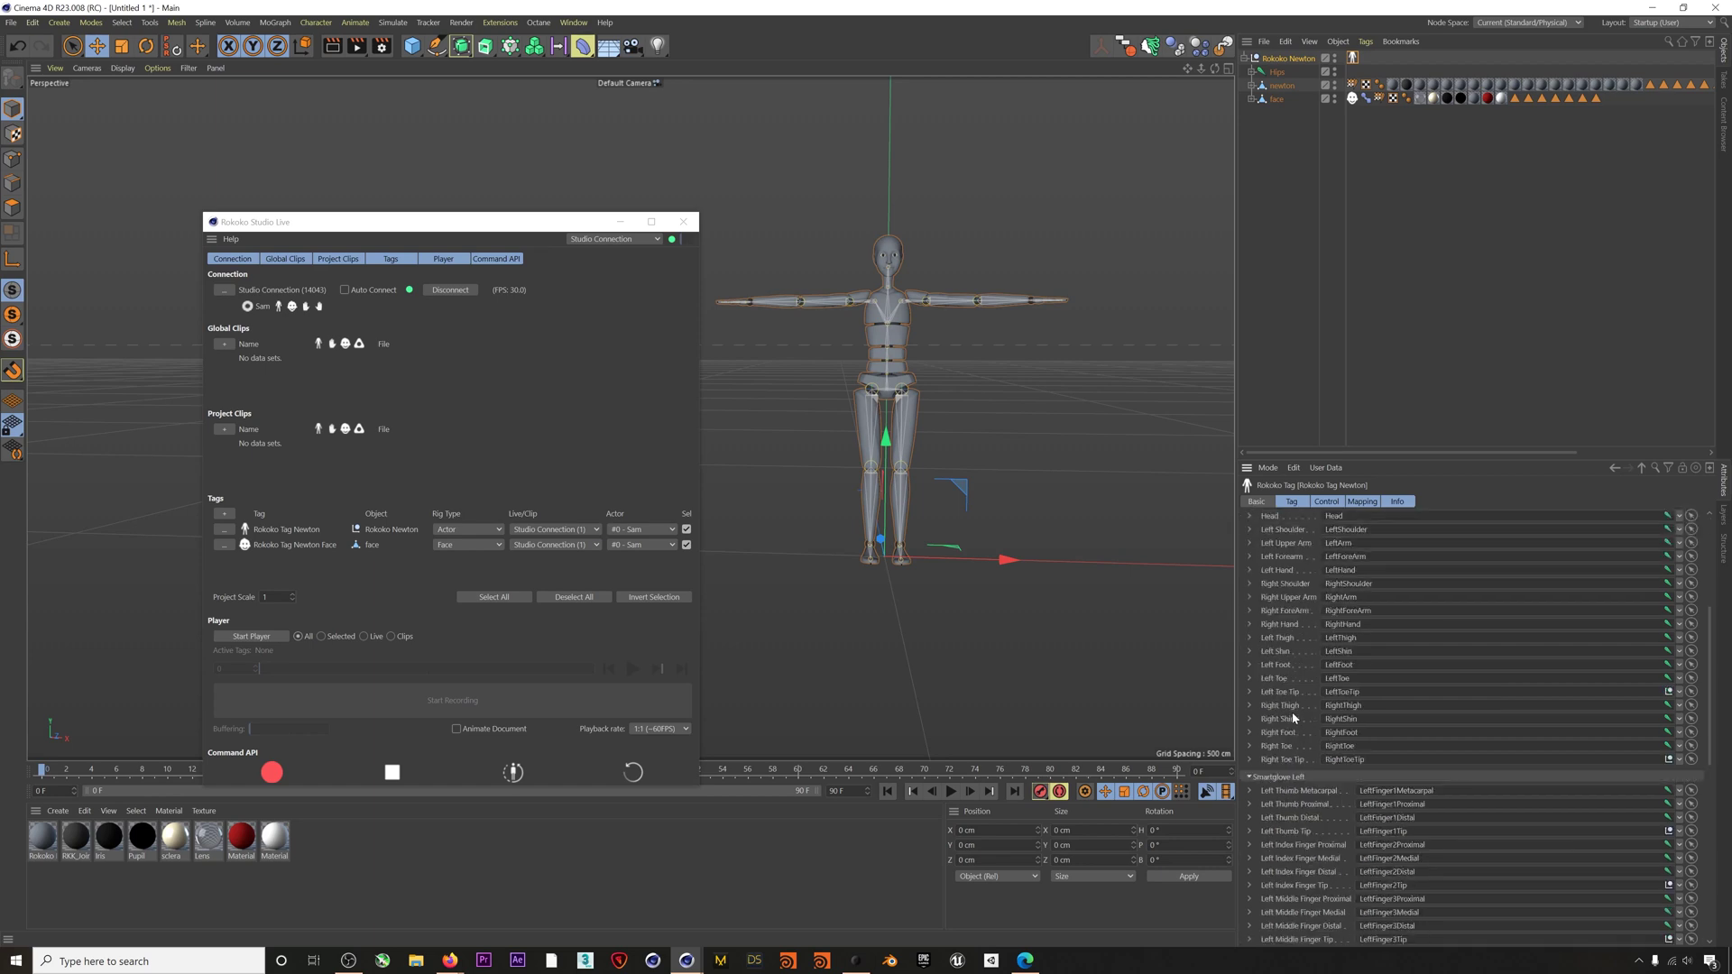
scroll(1279, 828, "up", 10)
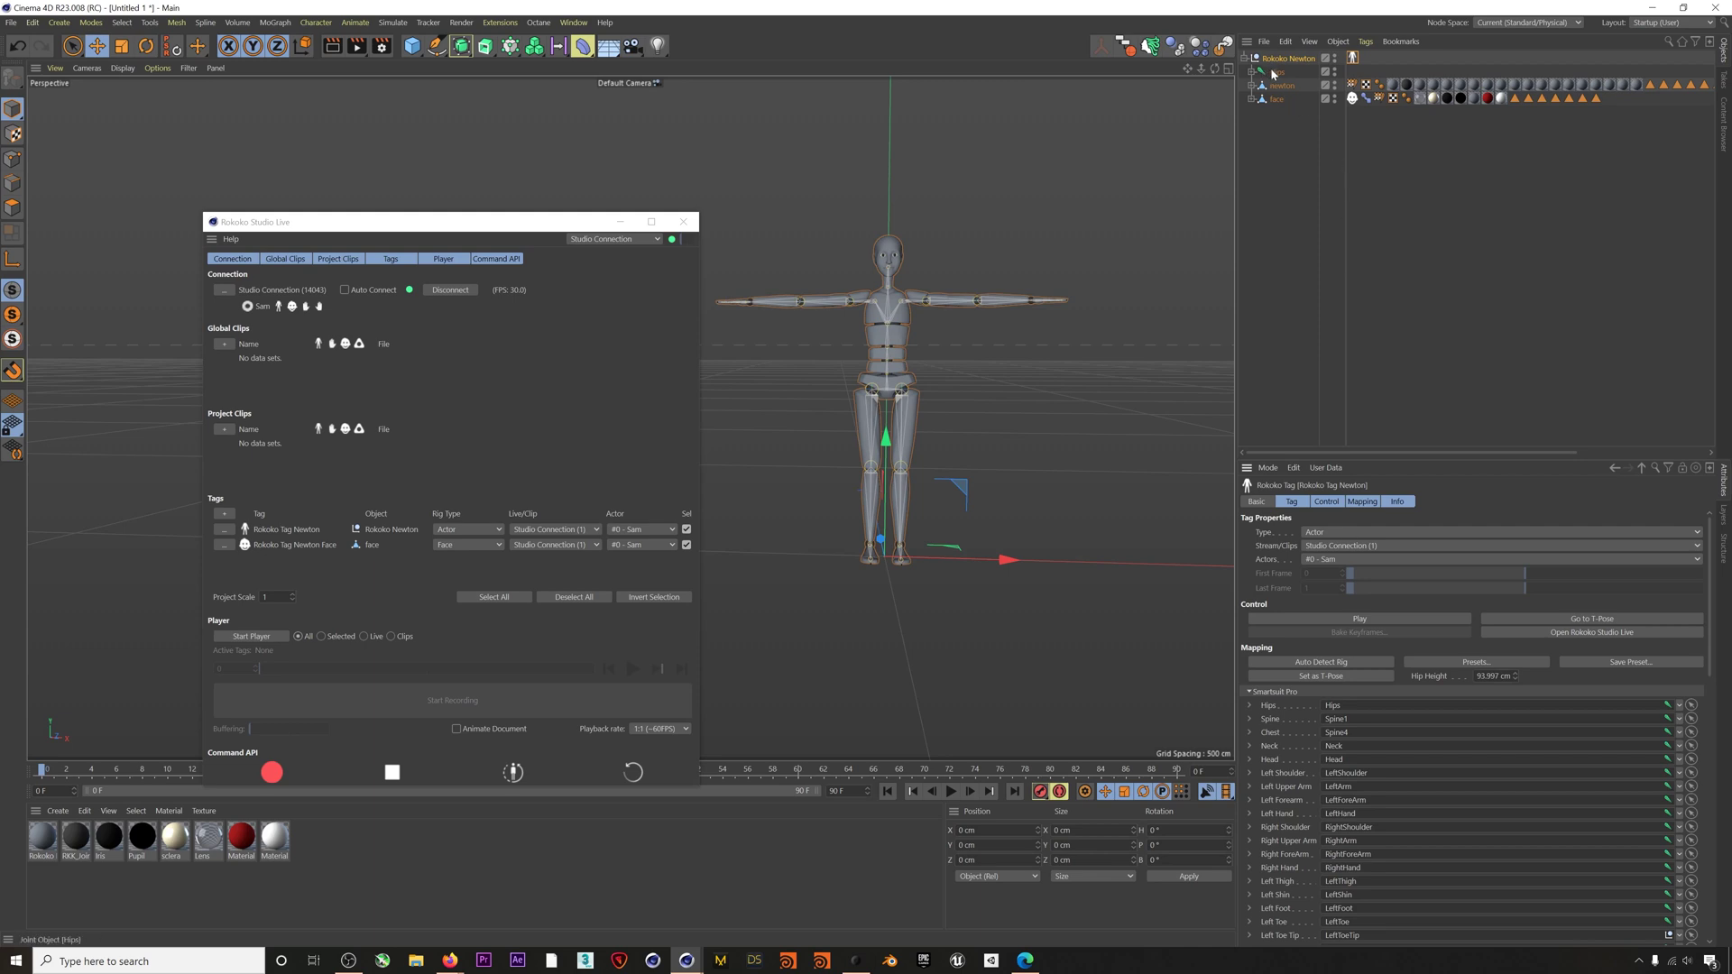
left_click_drag(1277, 71, 1364, 714)
- Pick the Hips joint for the Hips mapping slot and save the preset as 'Rokoko Tag Newton'
left_click(1692, 705)
left_click(1278, 77)
left_click(1624, 662)
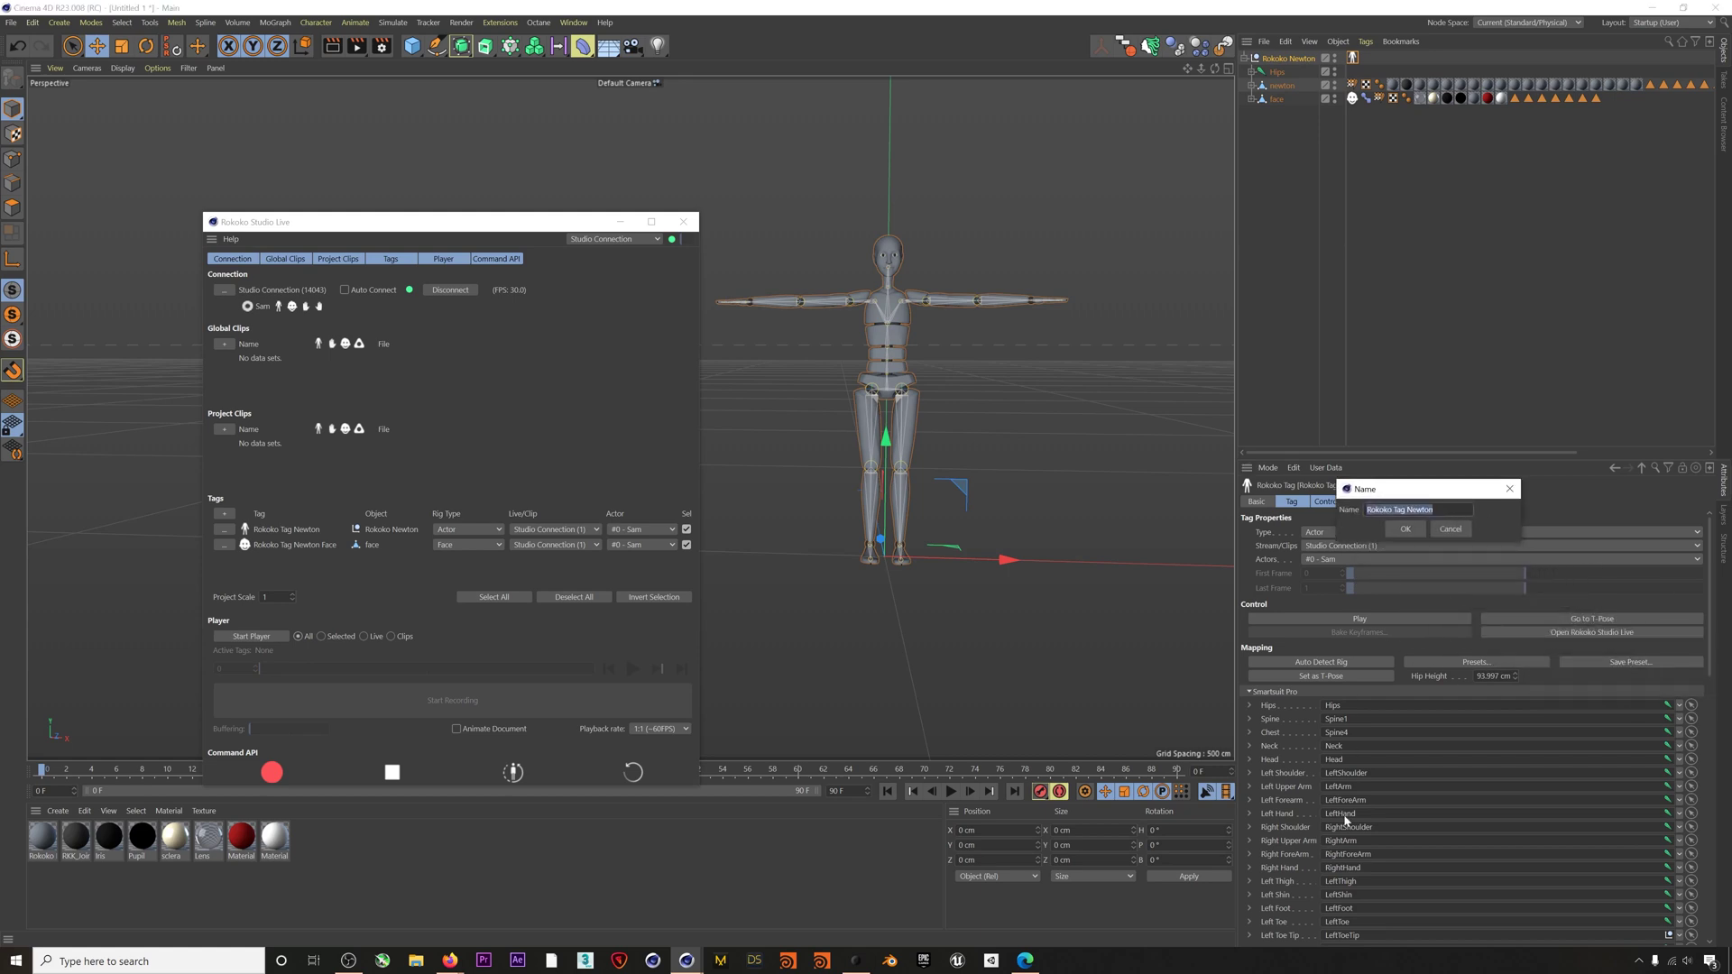
left_click(1407, 530)
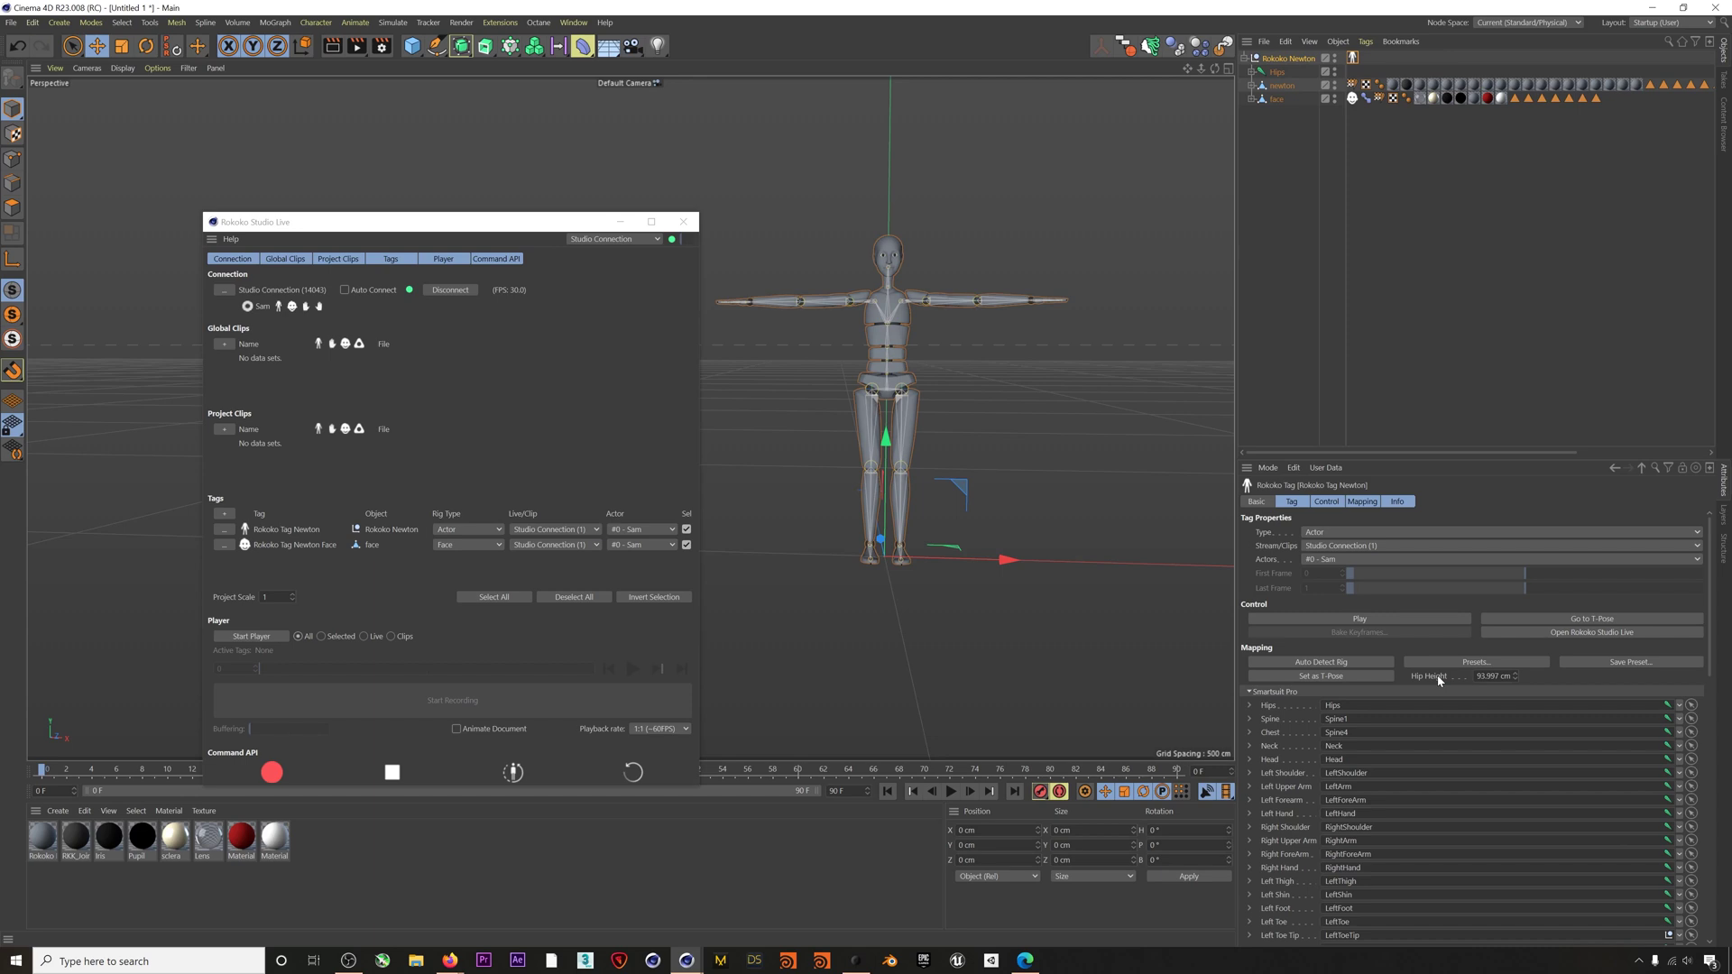
- Delete the stray trailing characters from the face tag's Eye Blink Left mapping, leaving eyeBlinkLeft
left_click(1351, 98)
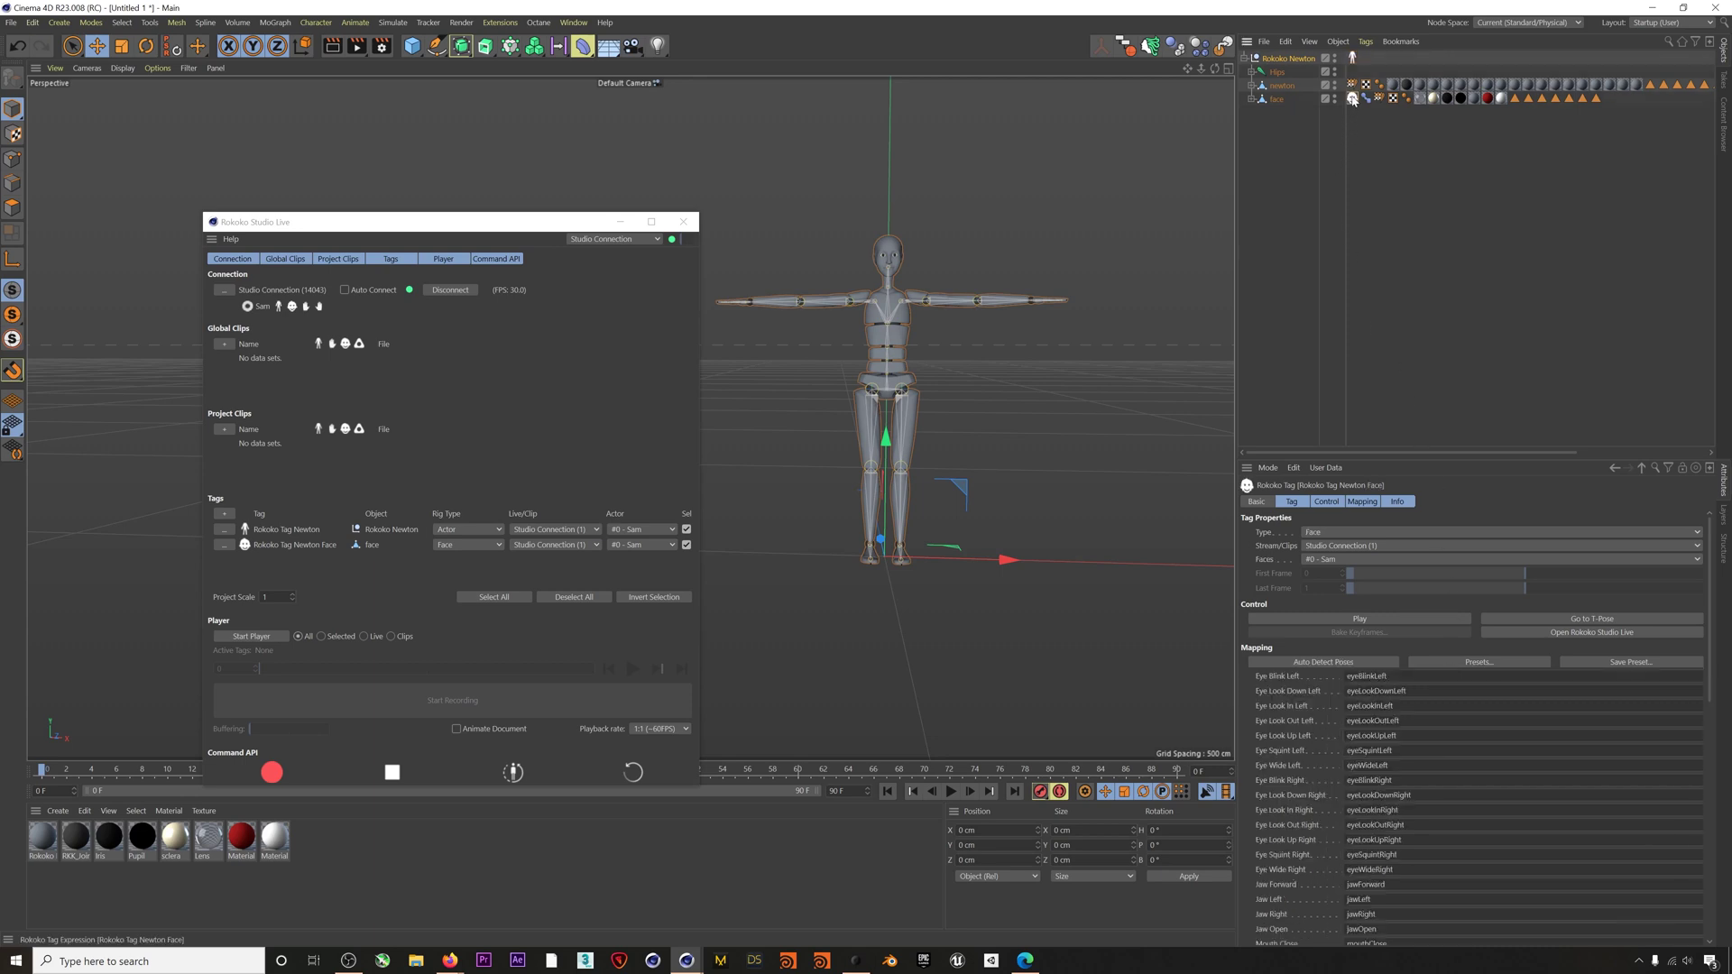
scroll(1297, 722, "down", 10)
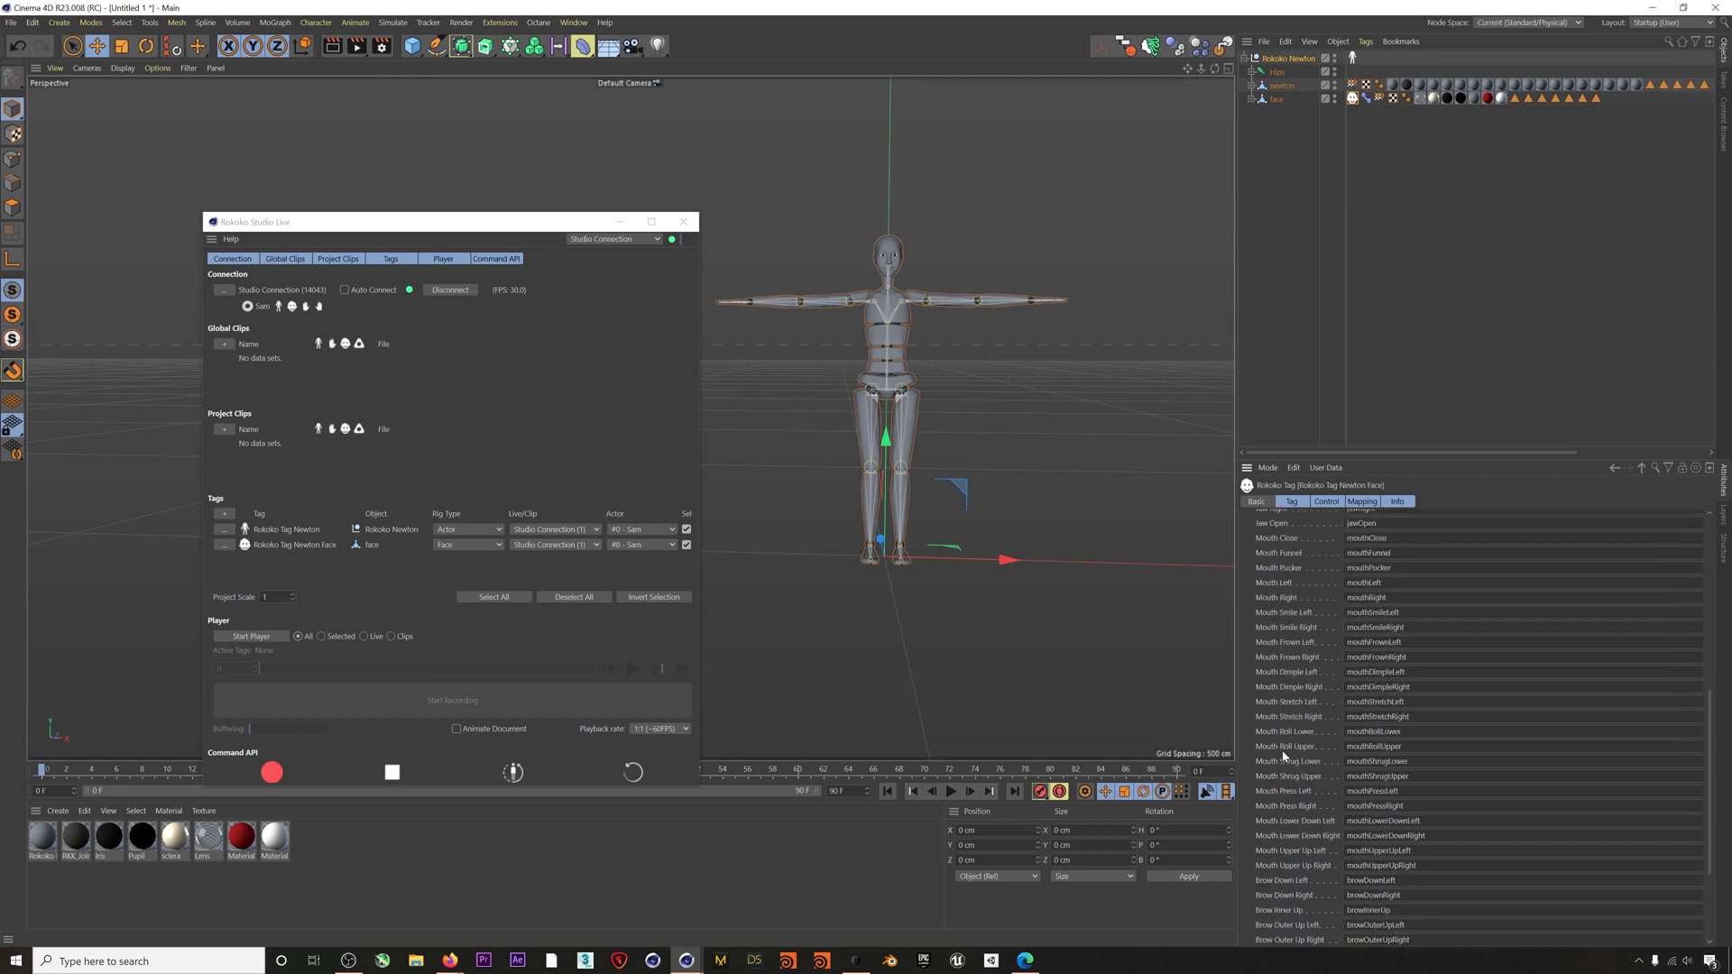
scroll(1284, 756, "up", 8)
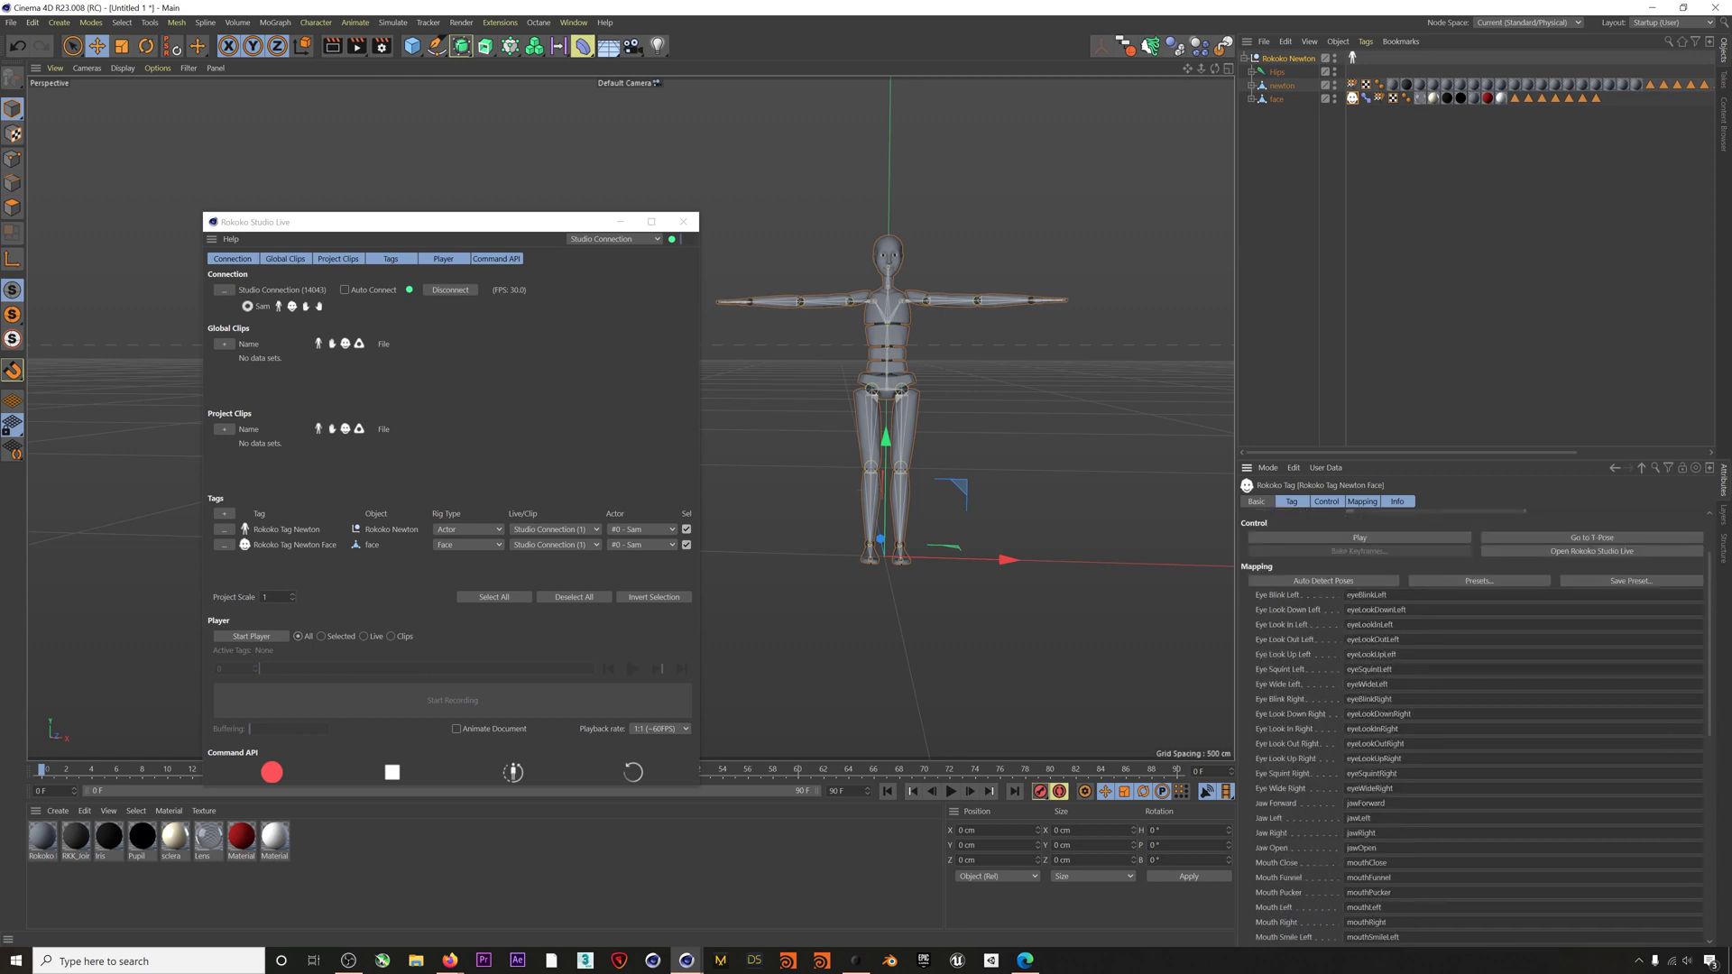
left_click(1395, 594)
left_click_drag(1413, 595, 1387, 595)
key("BackSpace")
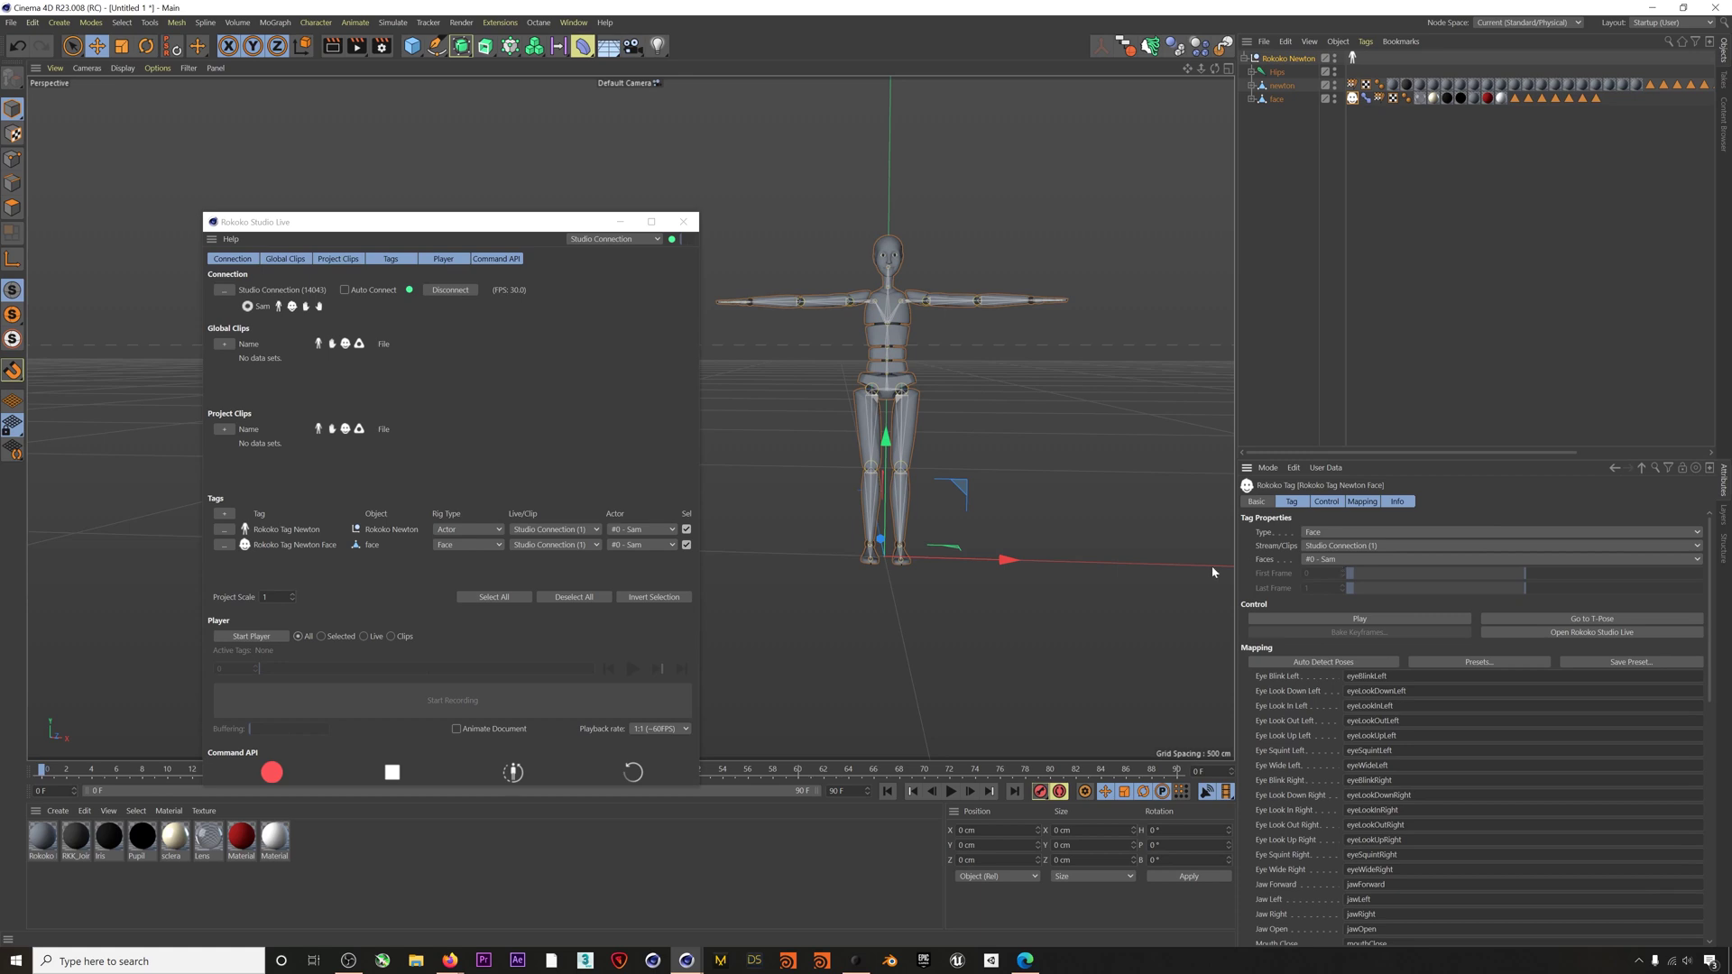
left_click_drag(475, 224, 572, 189)
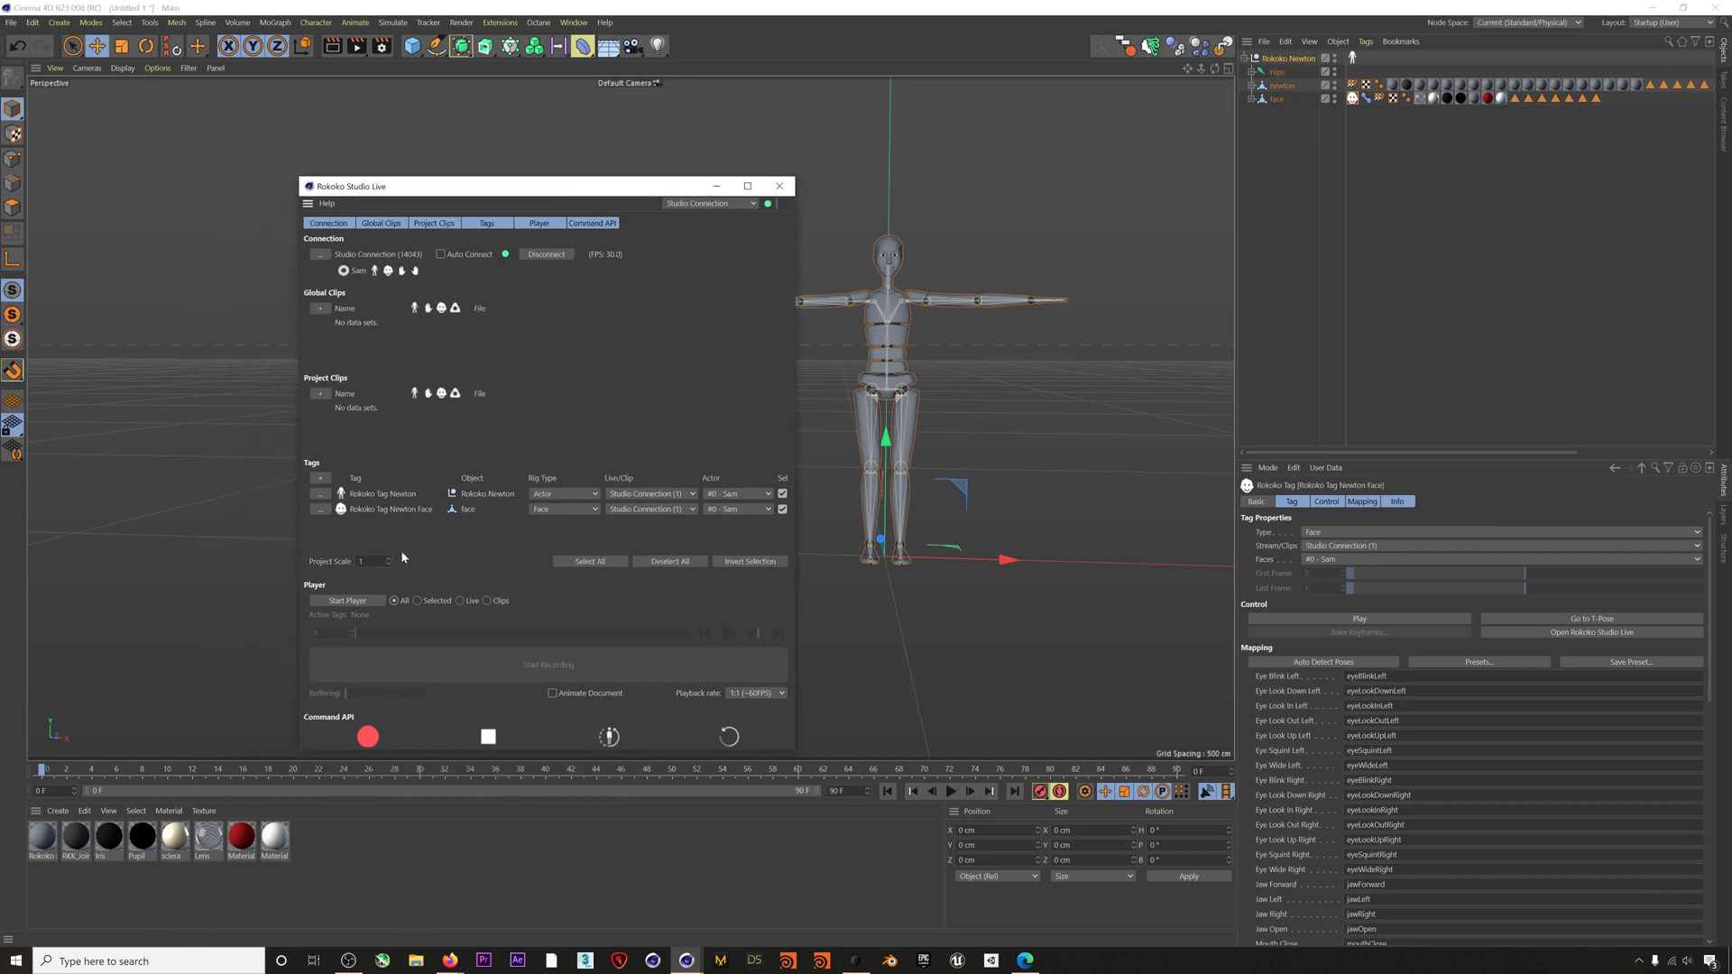
- Start the player, record the streamed motion, then stop recording to open Save Recording
left_click(347, 601)
left_click_drag(596, 189, 543, 171)
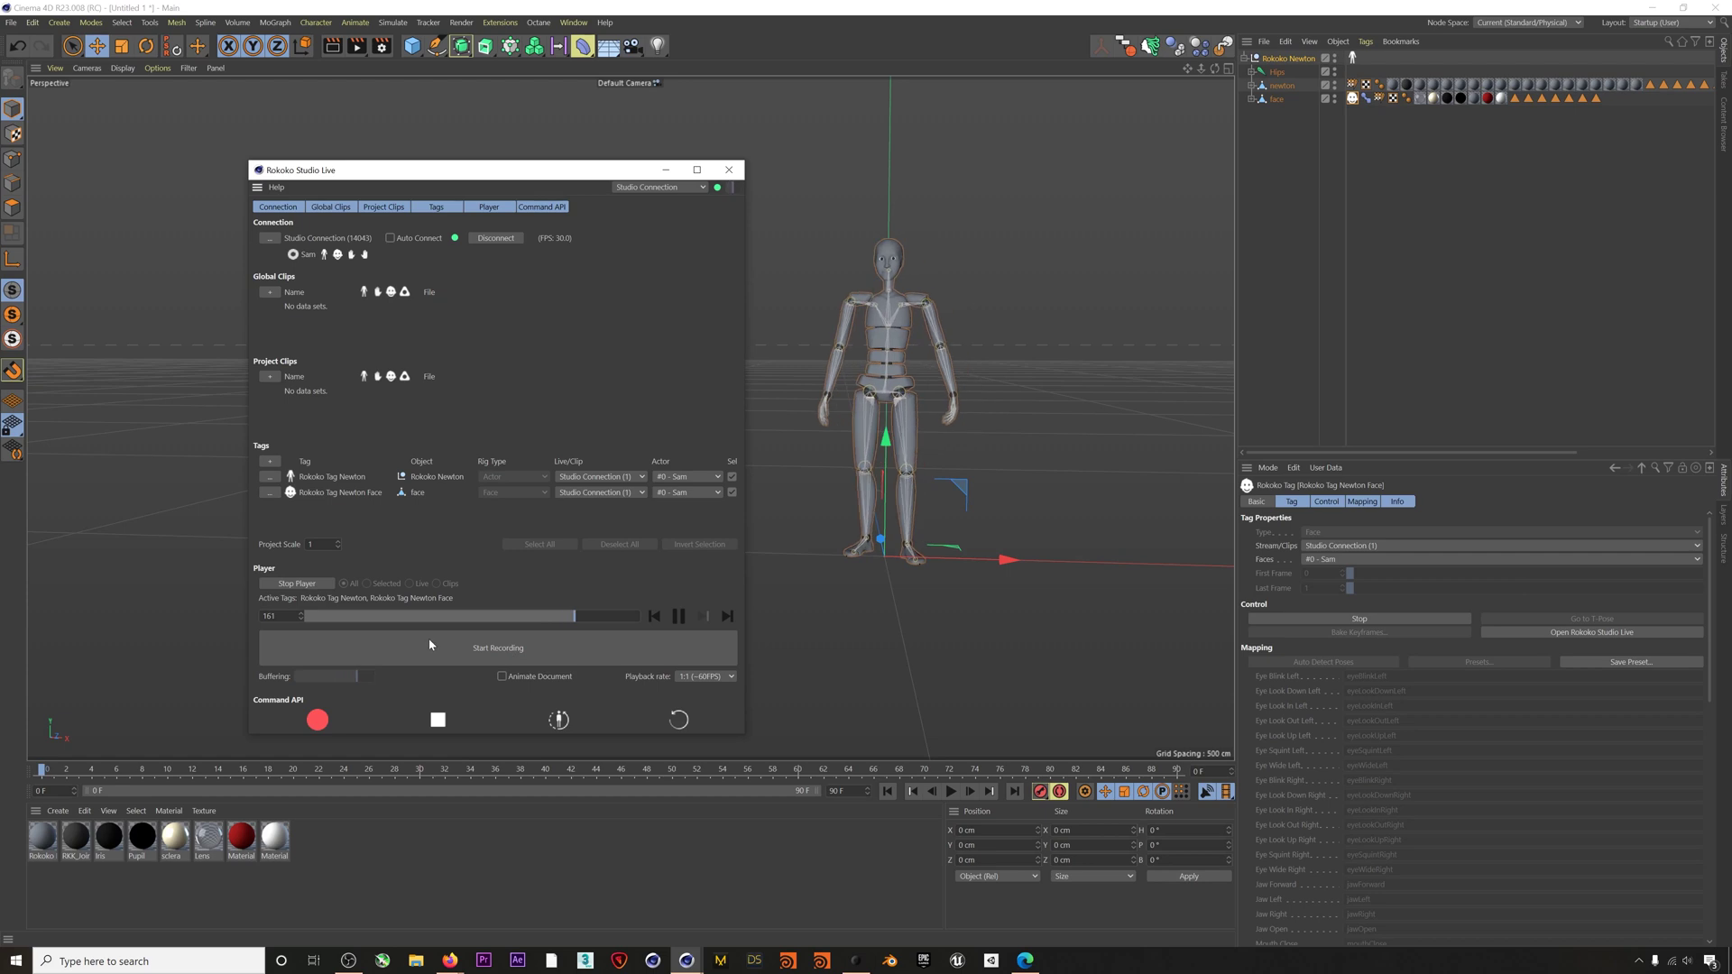
left_click(516, 649)
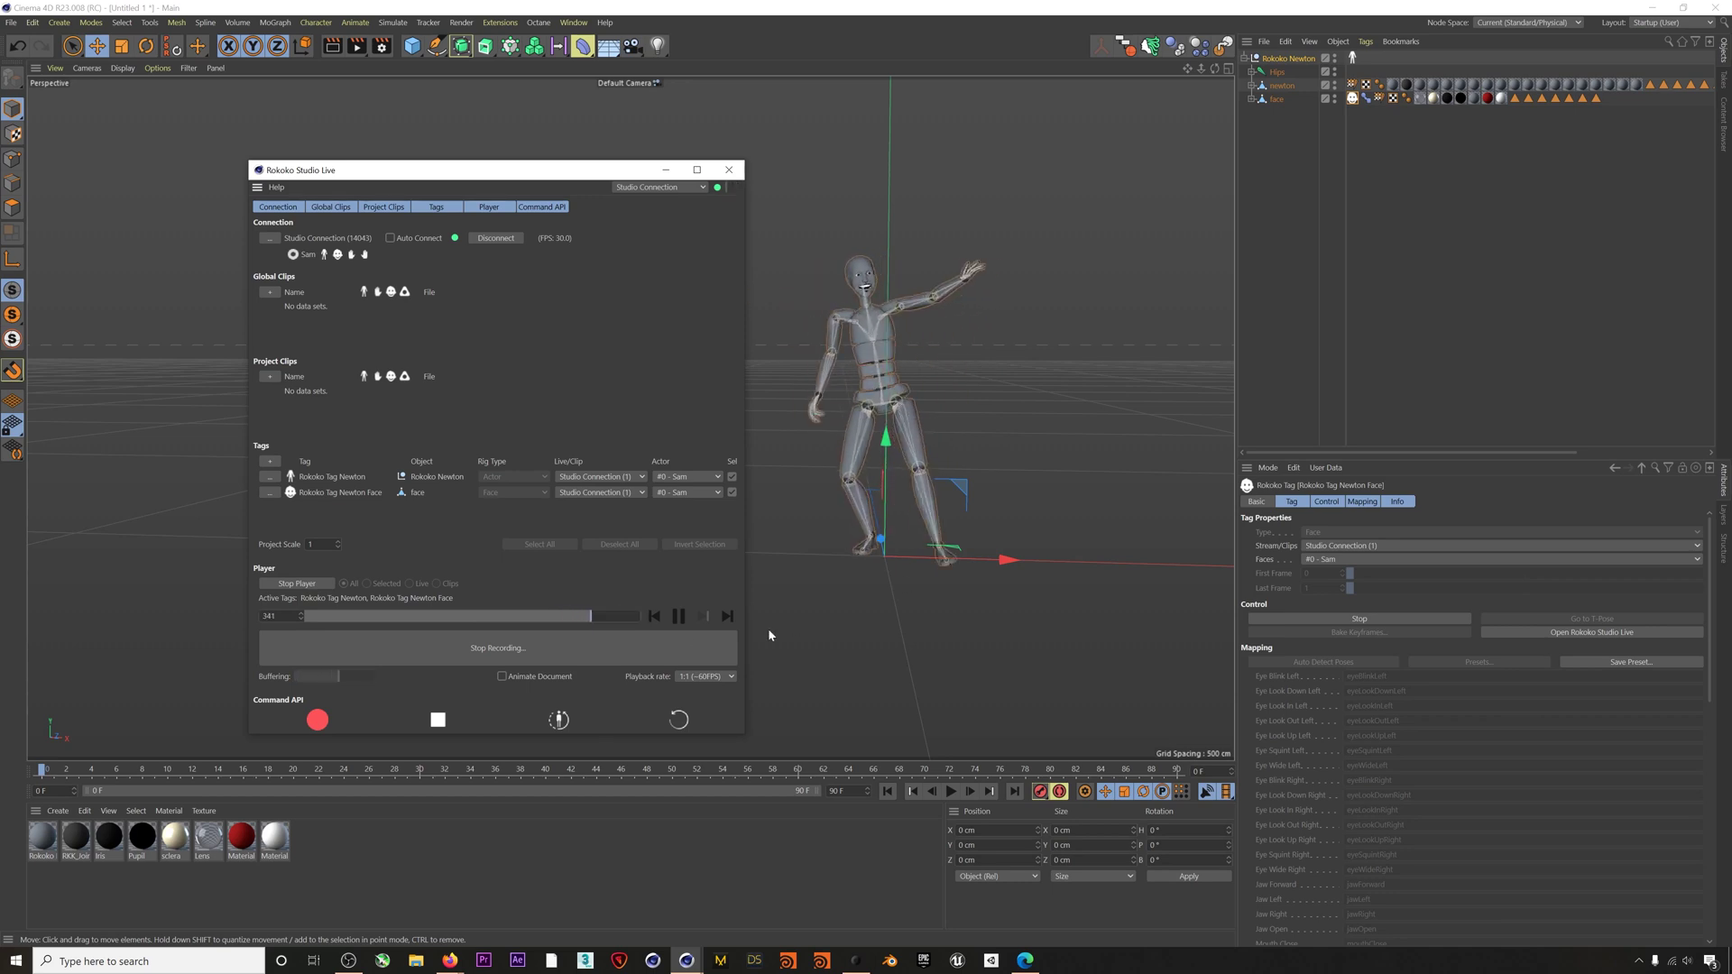
left_click(490, 648)
left_click_drag(552, 629, 607, 331)
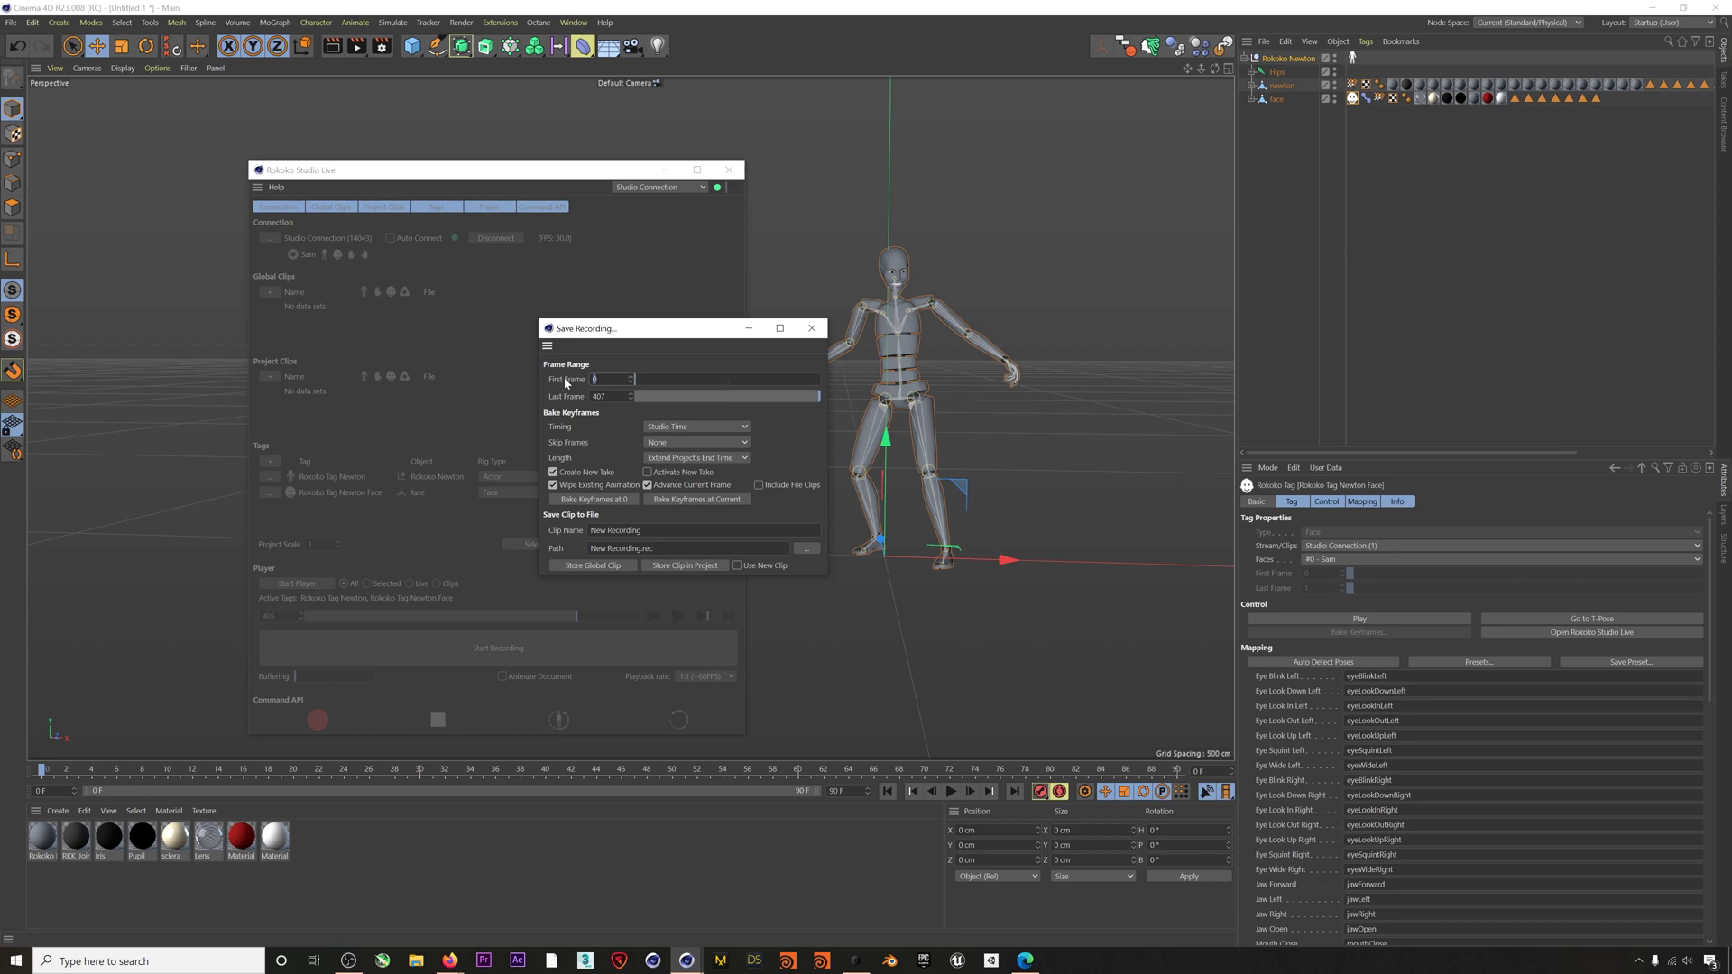
mouse_move(635, 381)
left_mouse_down()
mouse_move(692, 380)
mouse_move(634, 380)
left_mouse_up()
mouse_move(831, 398)
left_mouse_down()
mouse_move(759, 398)
mouse_move(834, 403)
left_mouse_up()
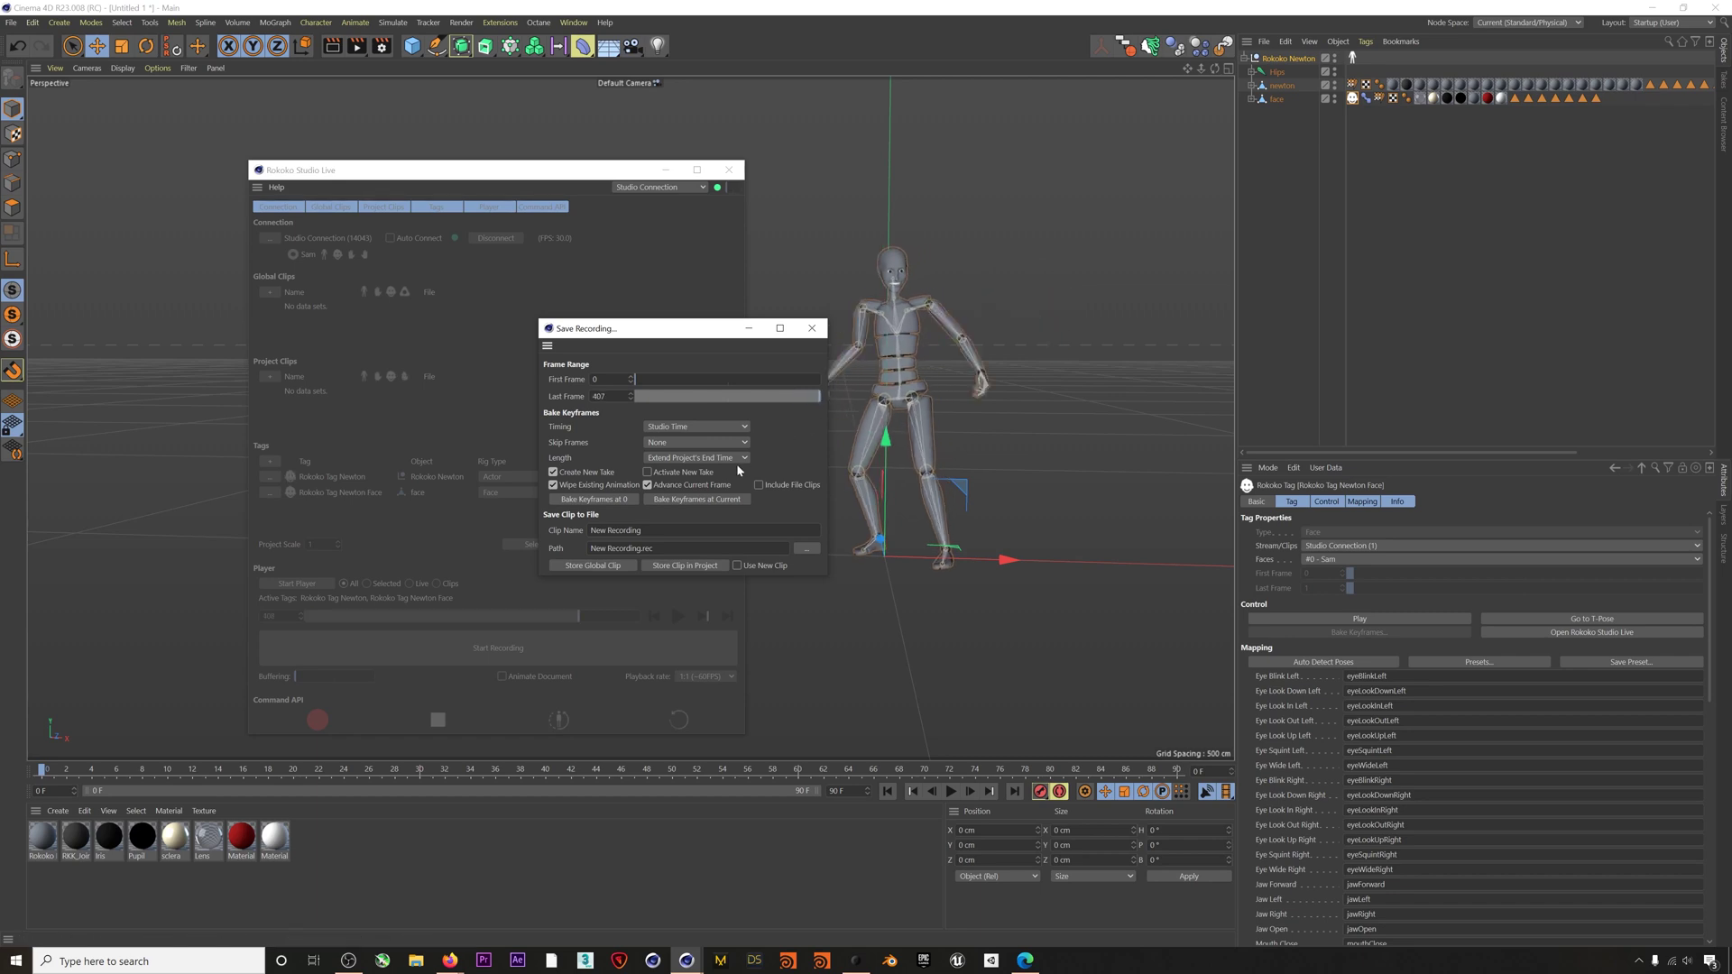
left_click(700, 427)
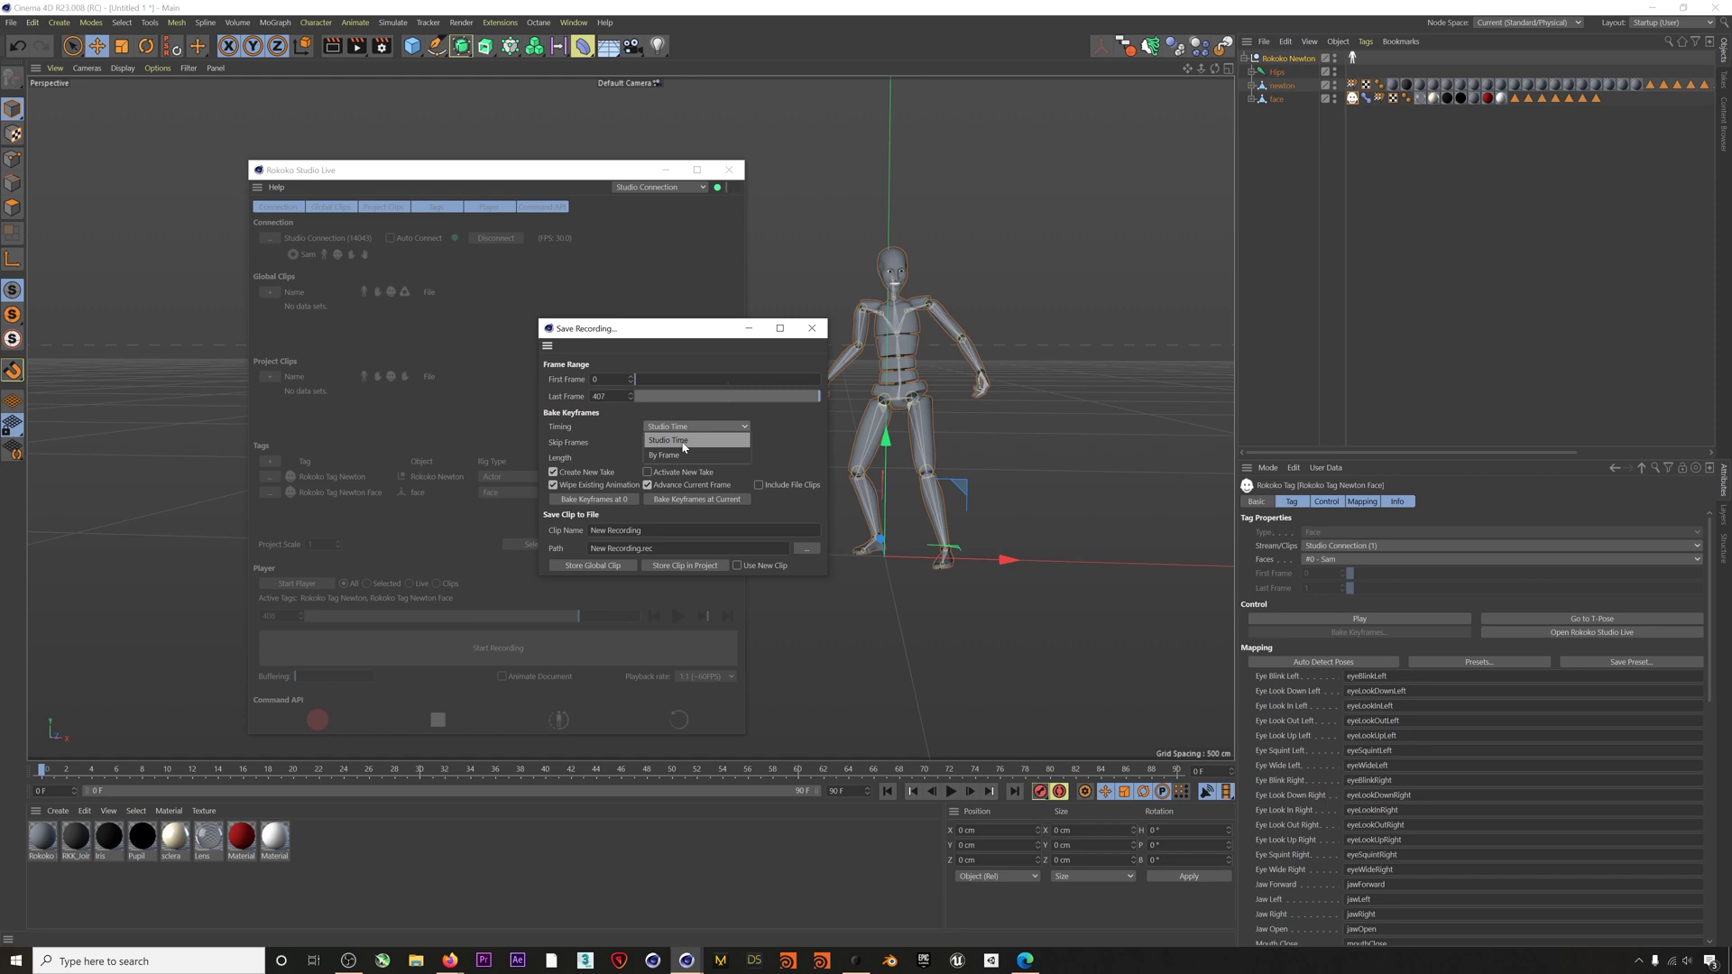
left_click(683, 442)
left_click(661, 444)
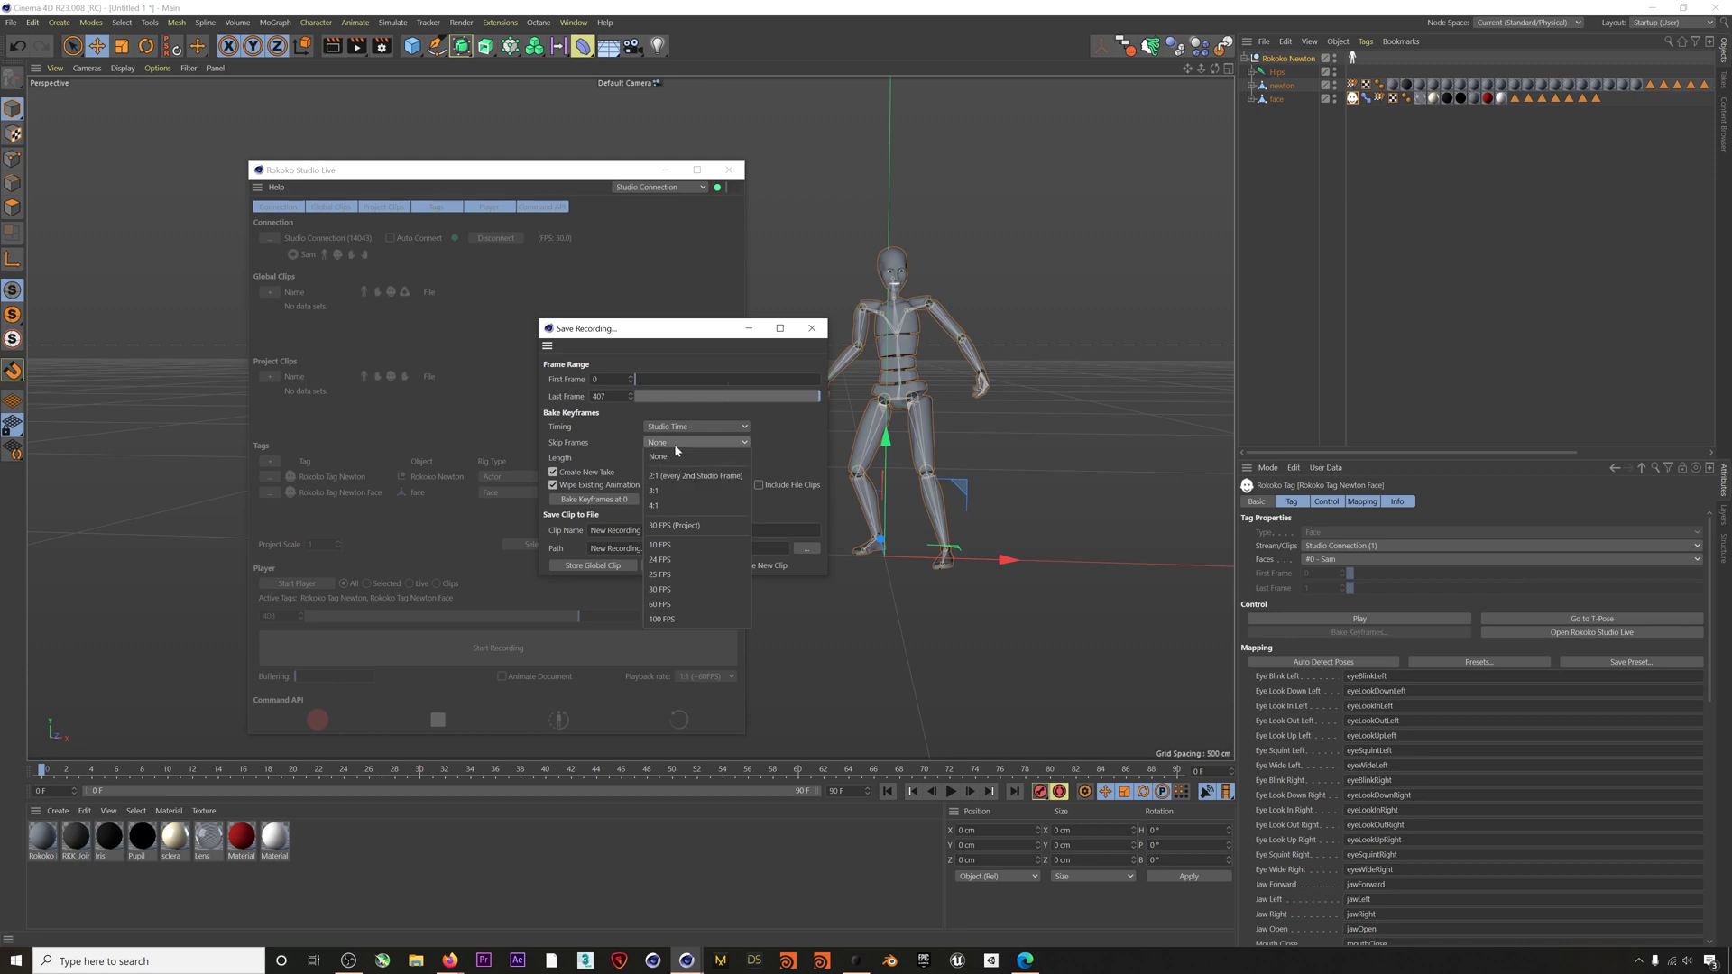
left_click(674, 444)
left_click(674, 459)
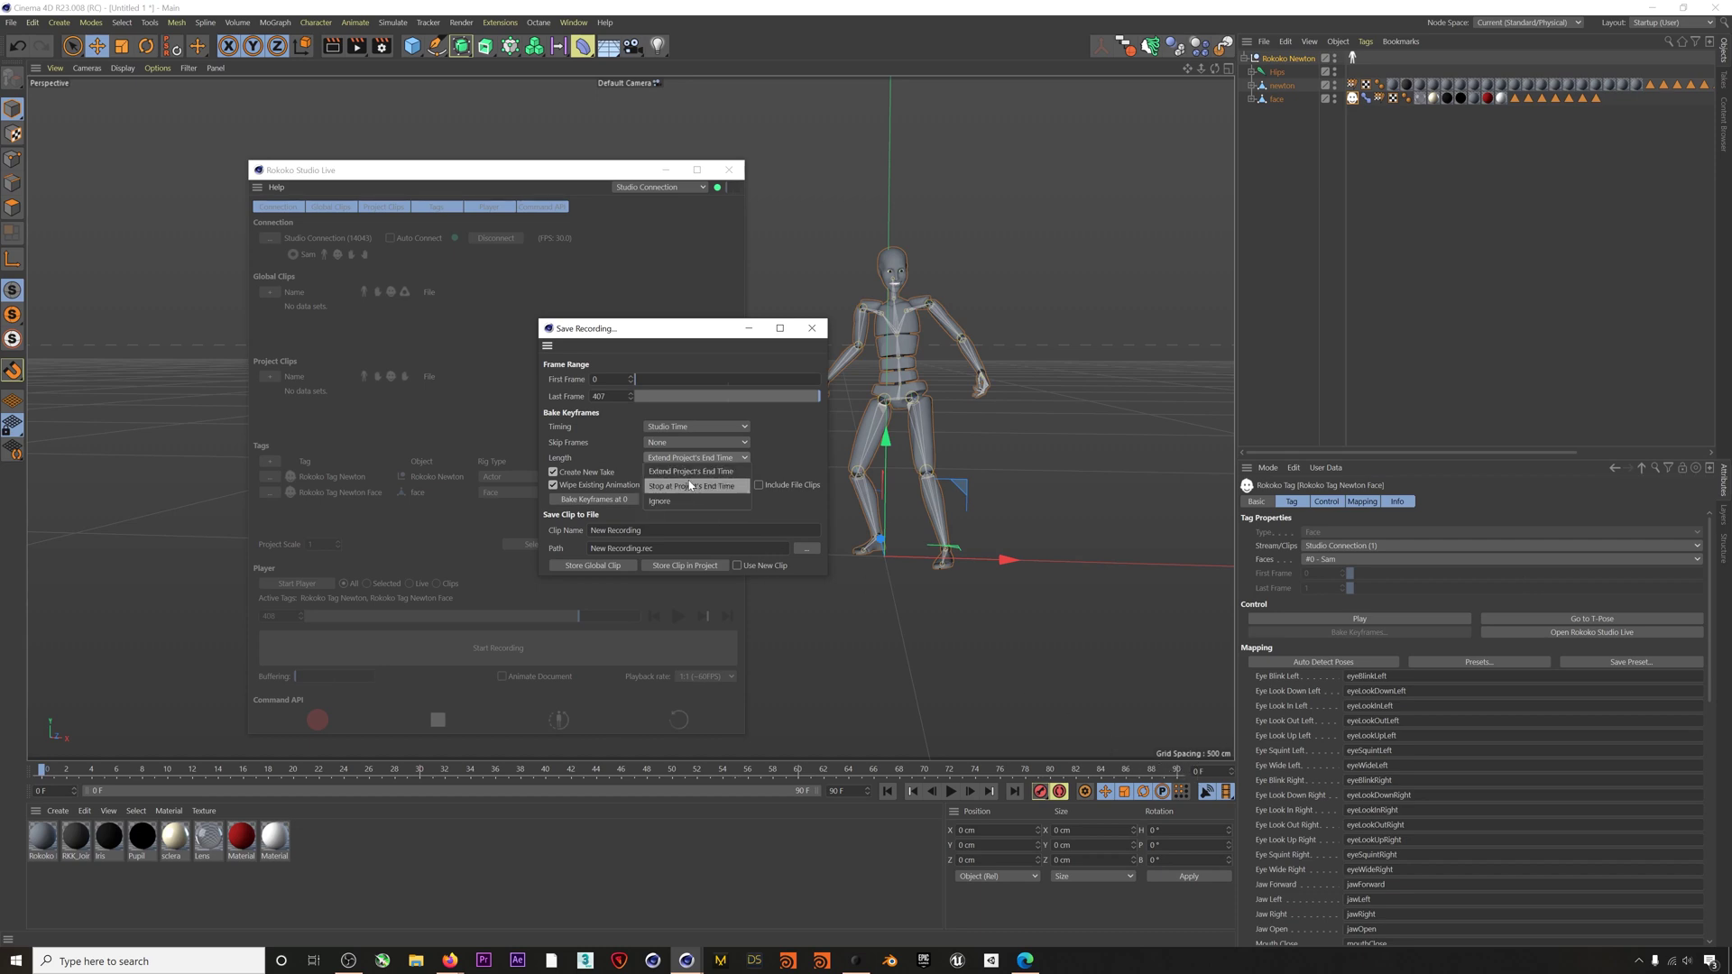
left_click(662, 470)
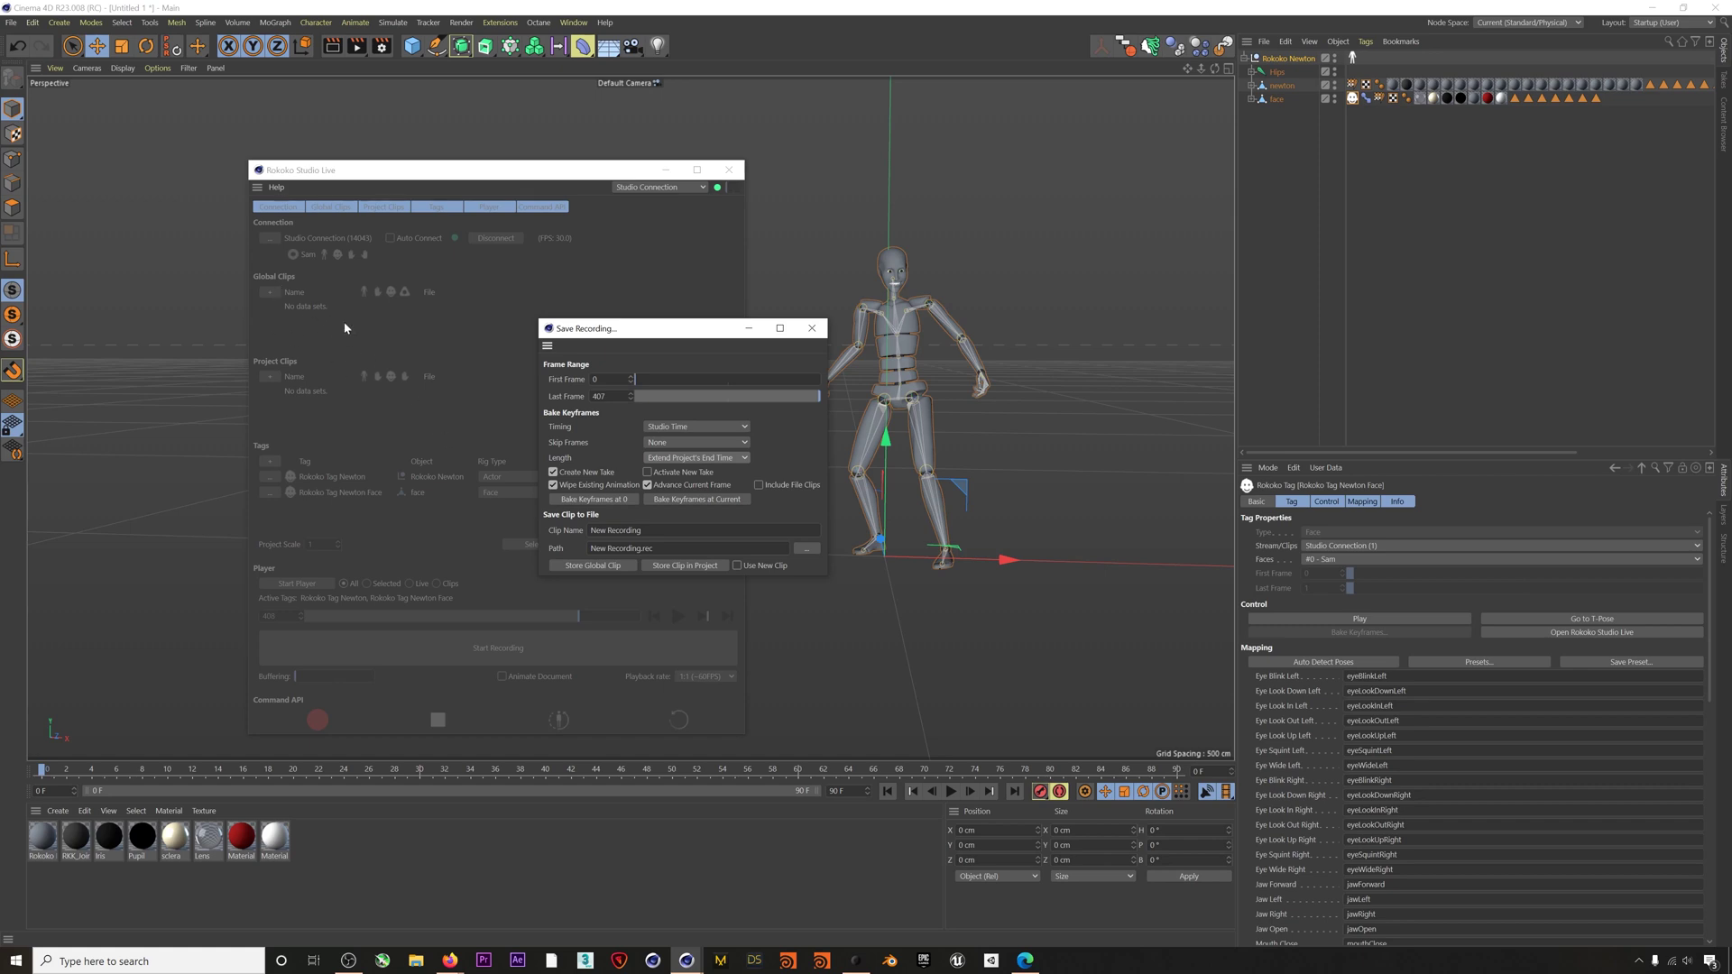
- Rename the clip to 'Test' and store the recording as a global clip
key("ctrl+a")
type("Tes")
type("t")
left_click(594, 566)
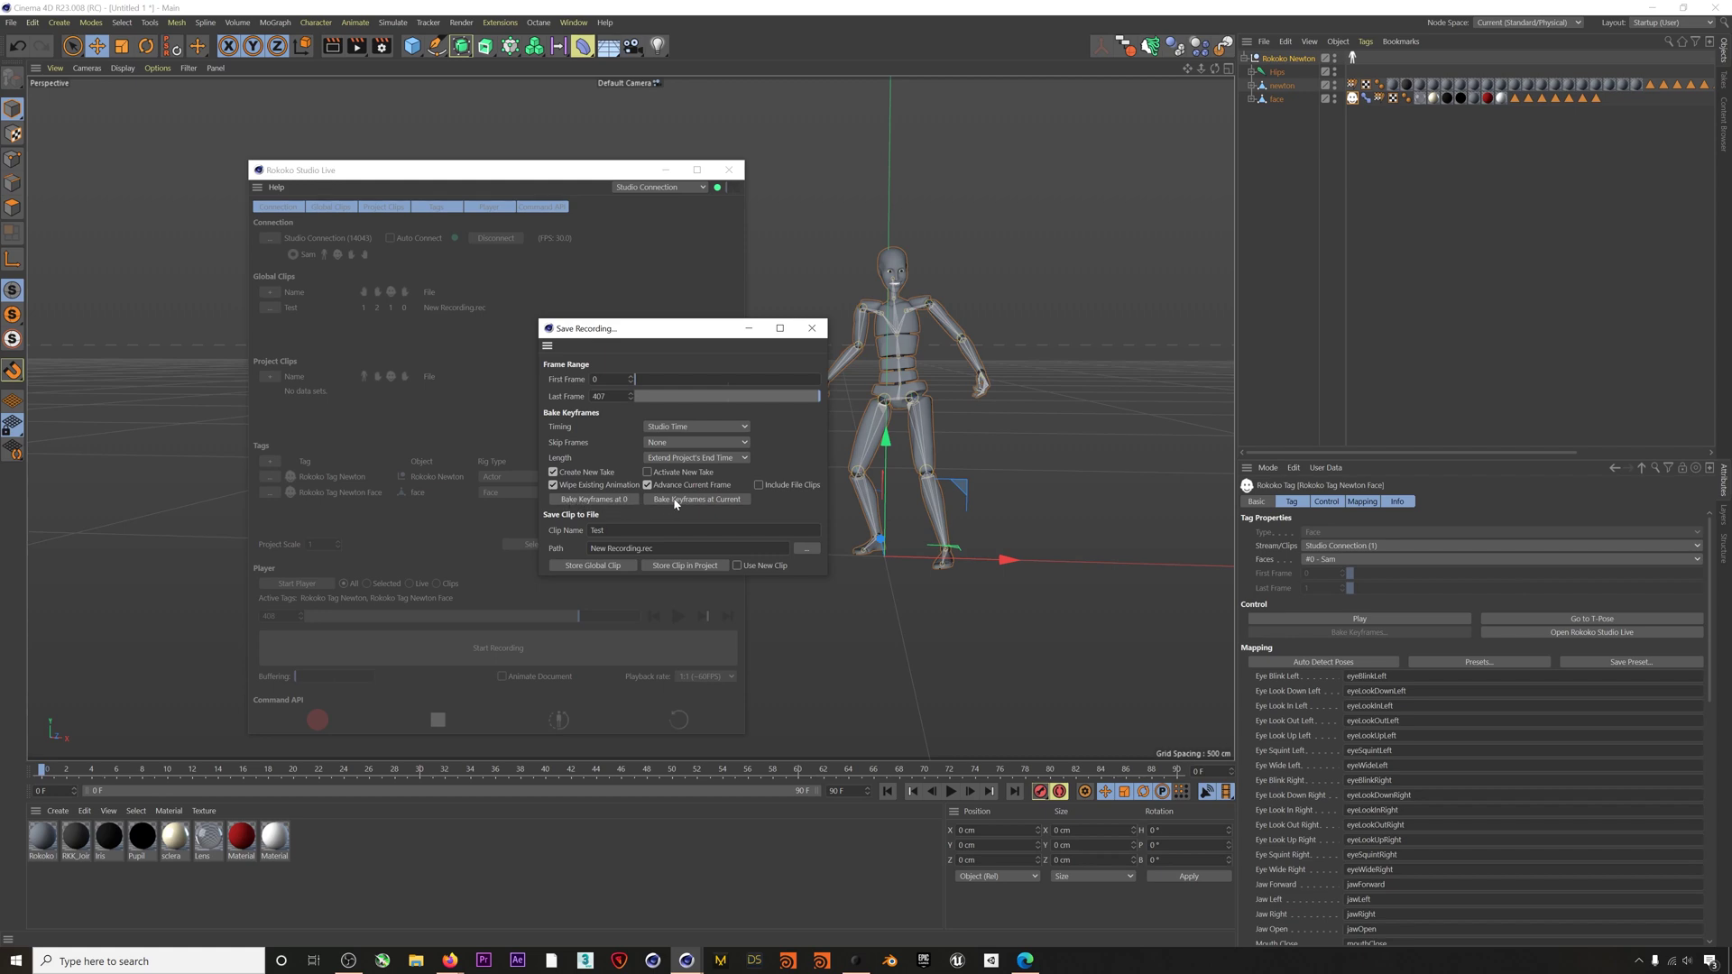
- Bake the recording's keyframes from frame 0, accept the success message, and close Save Recording
left_click(197, 782)
left_click(601, 501)
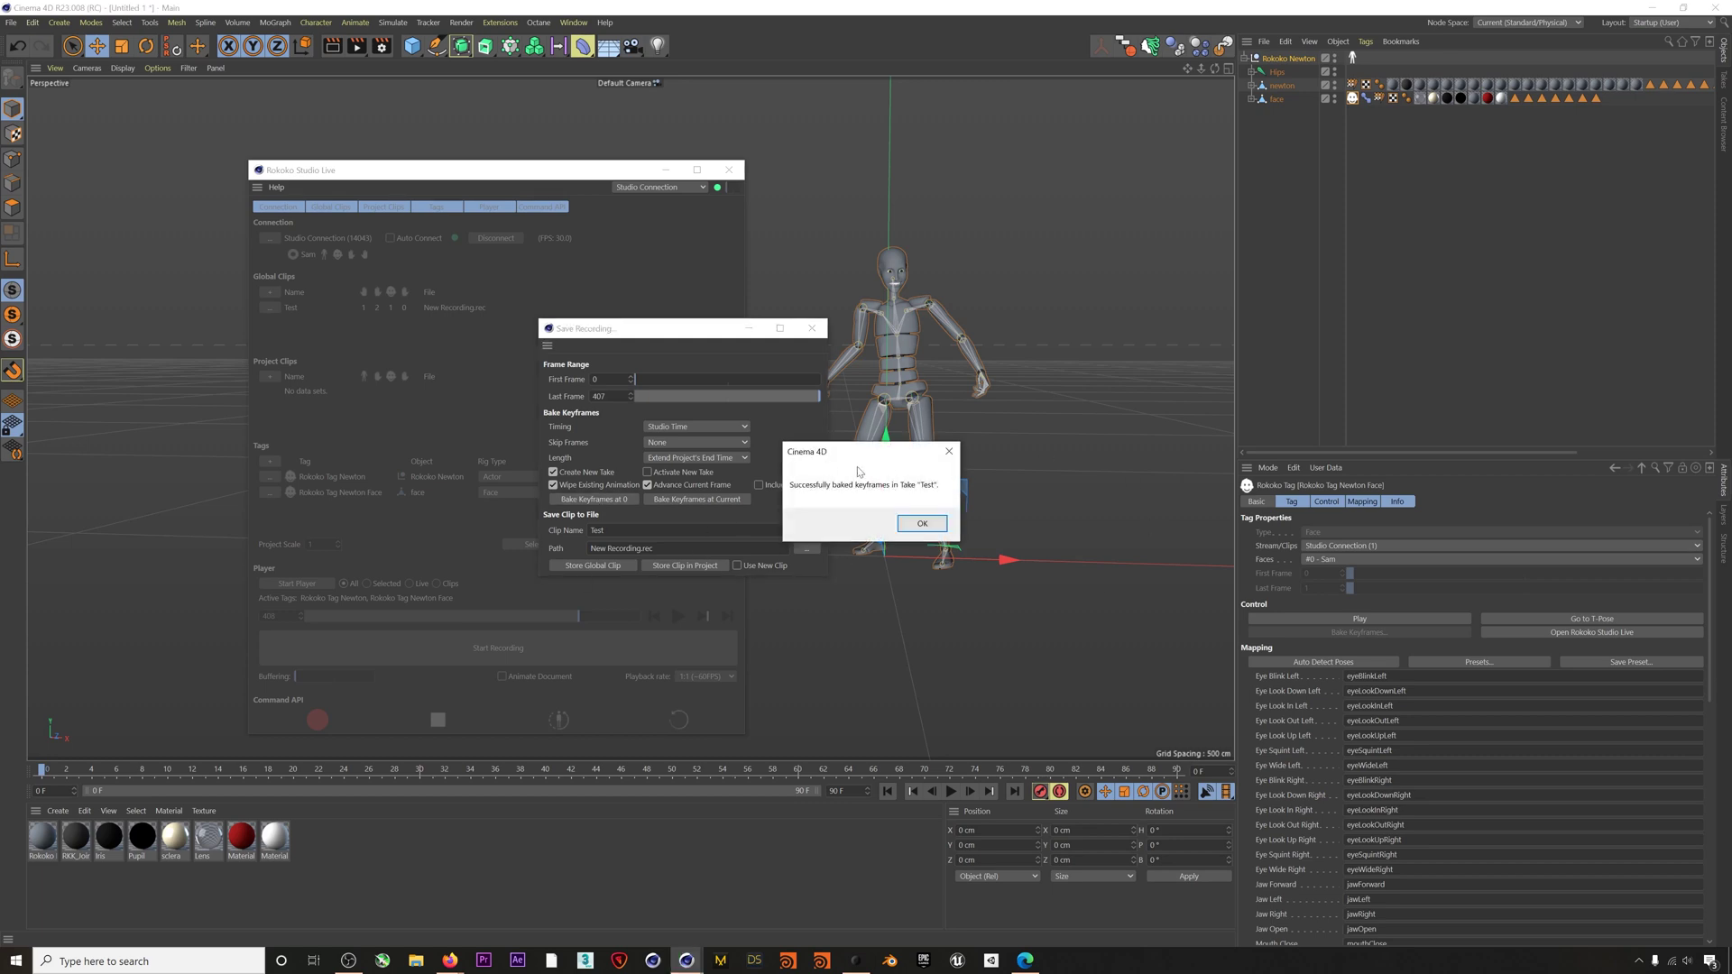
left_click(918, 527)
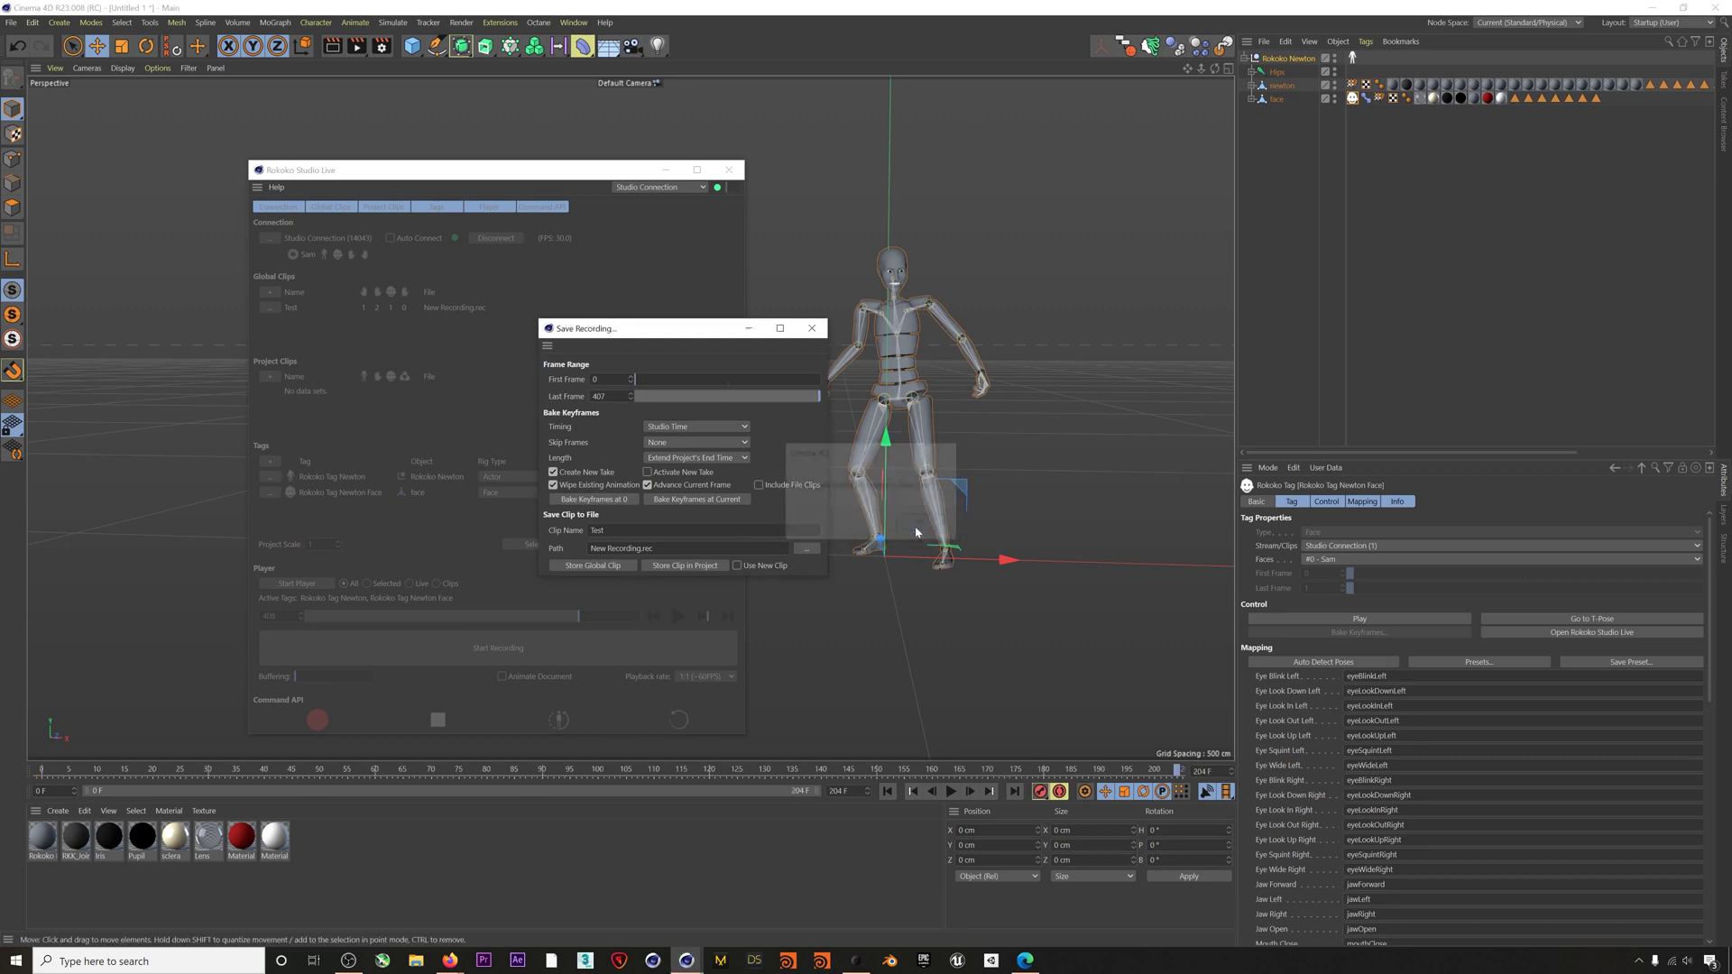
left_click(812, 329)
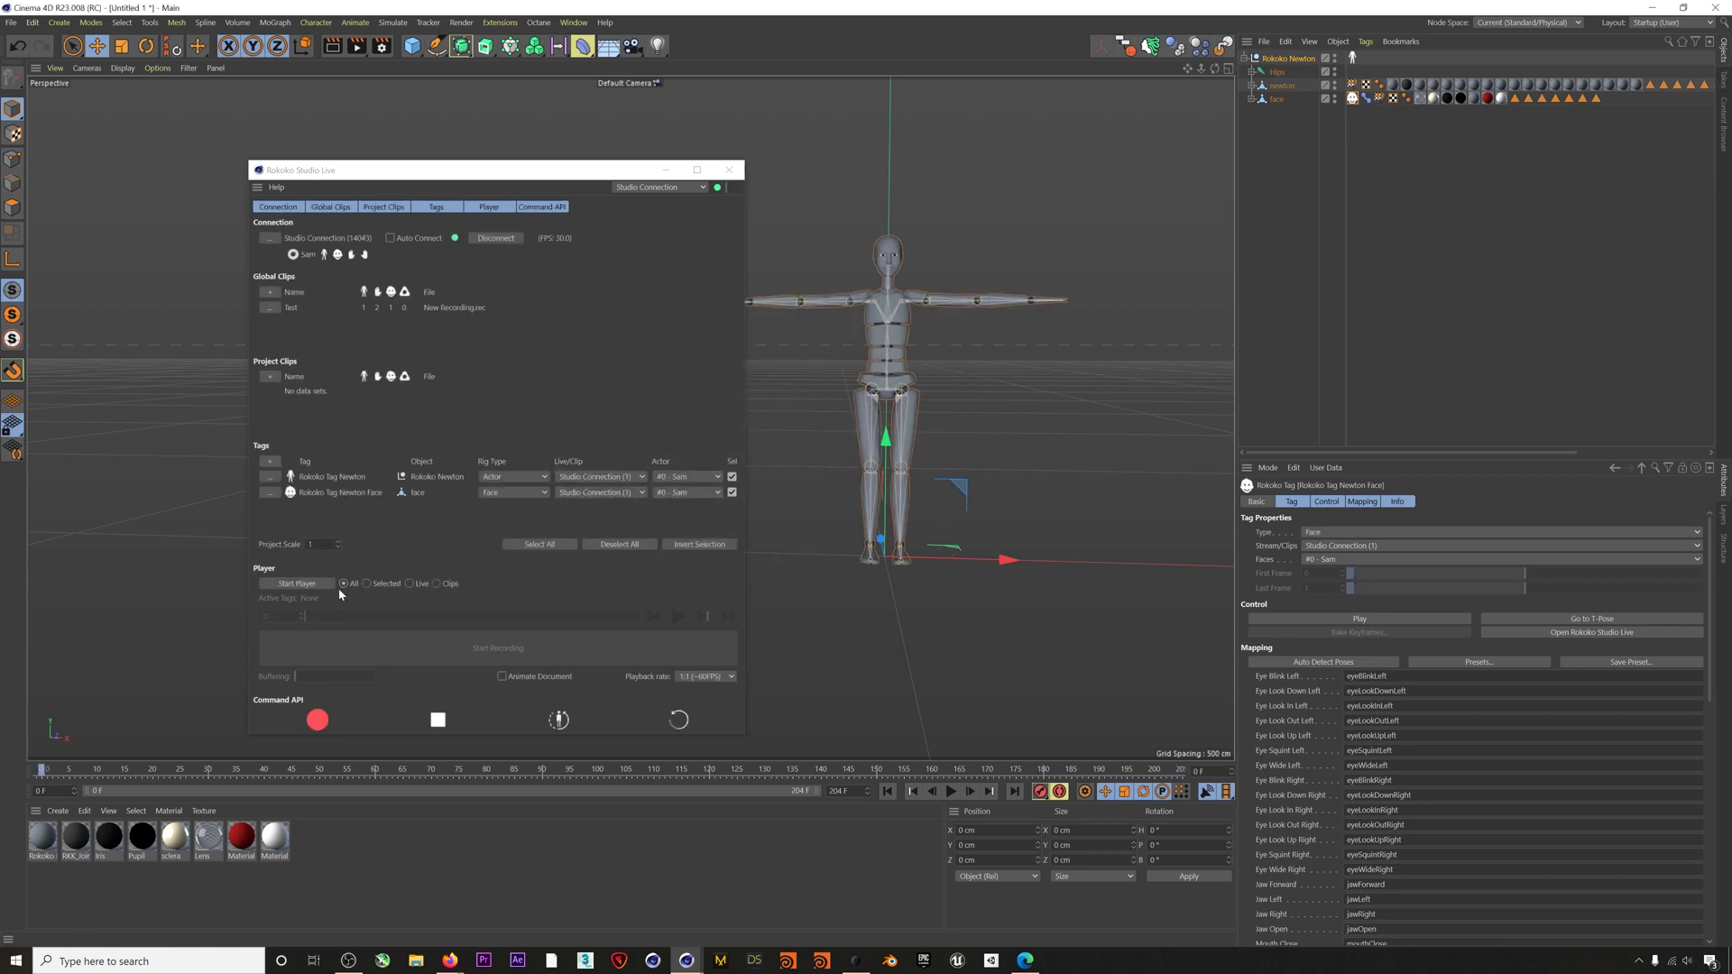
- Move the Rokoko Studio Live window aside, orbit around Newton, and select the Hips joint
left_click_drag(659, 169, 497, 151)
left_click_drag(621, 264, 1134, 290, "alt")
left_click(790, 400)
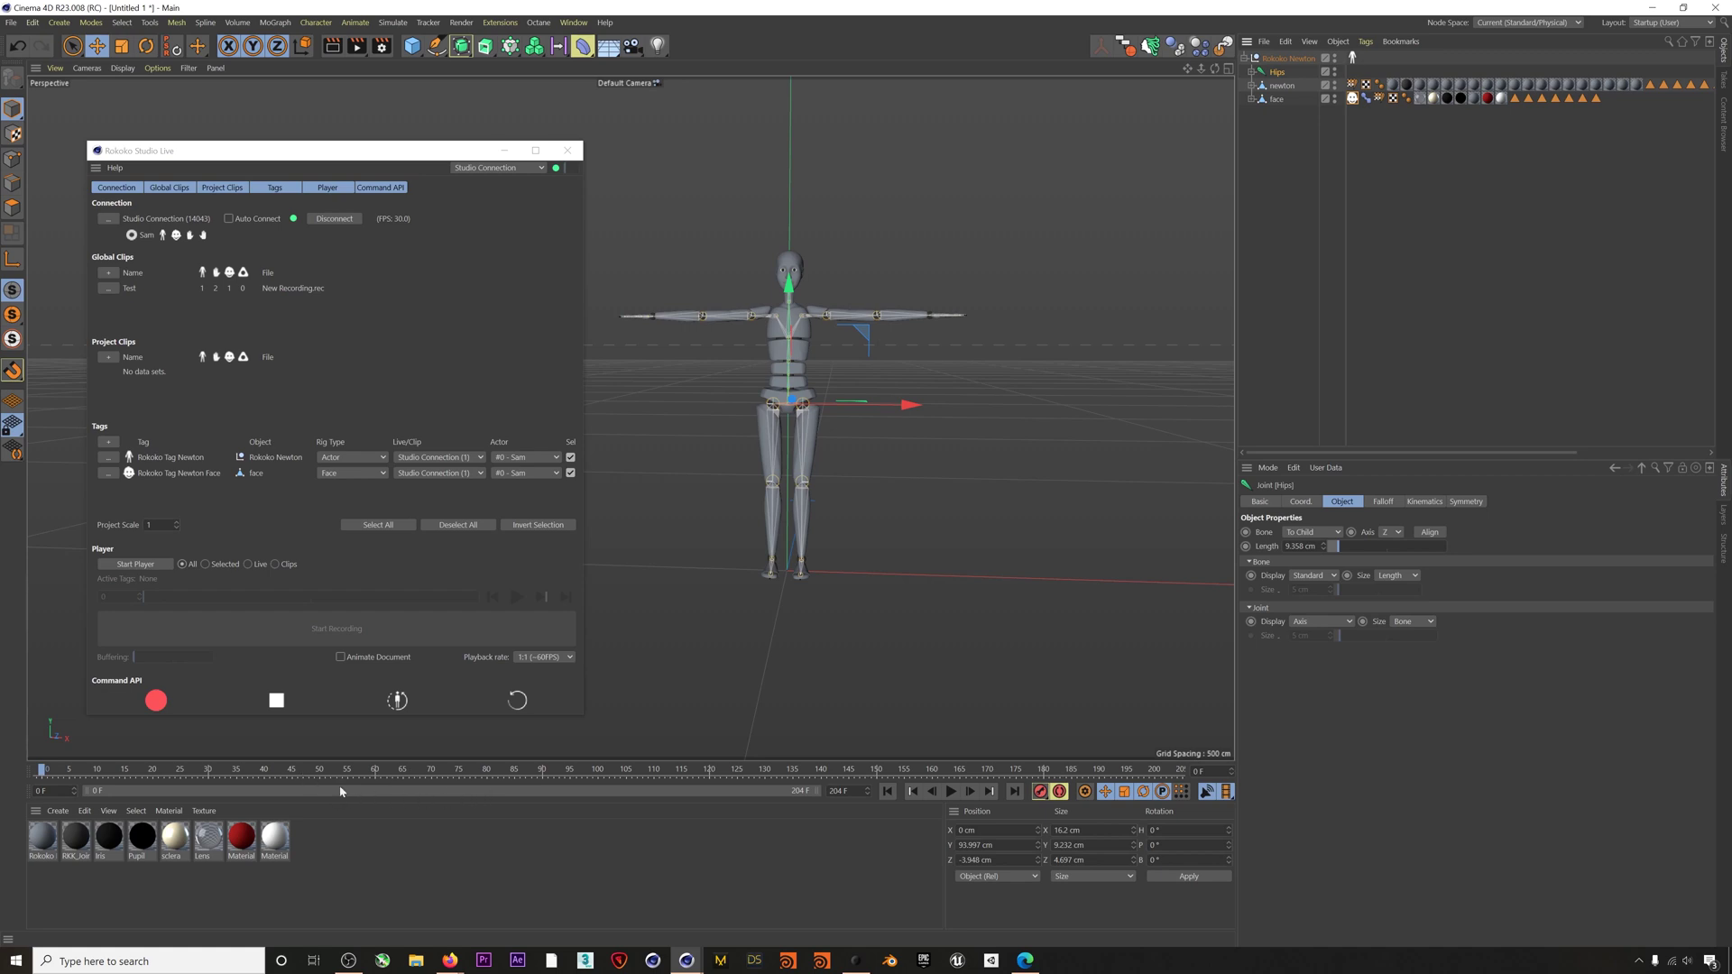
- Activate the Test take in the Take Manager, then return to the object hierarchy
left_click(1725, 82)
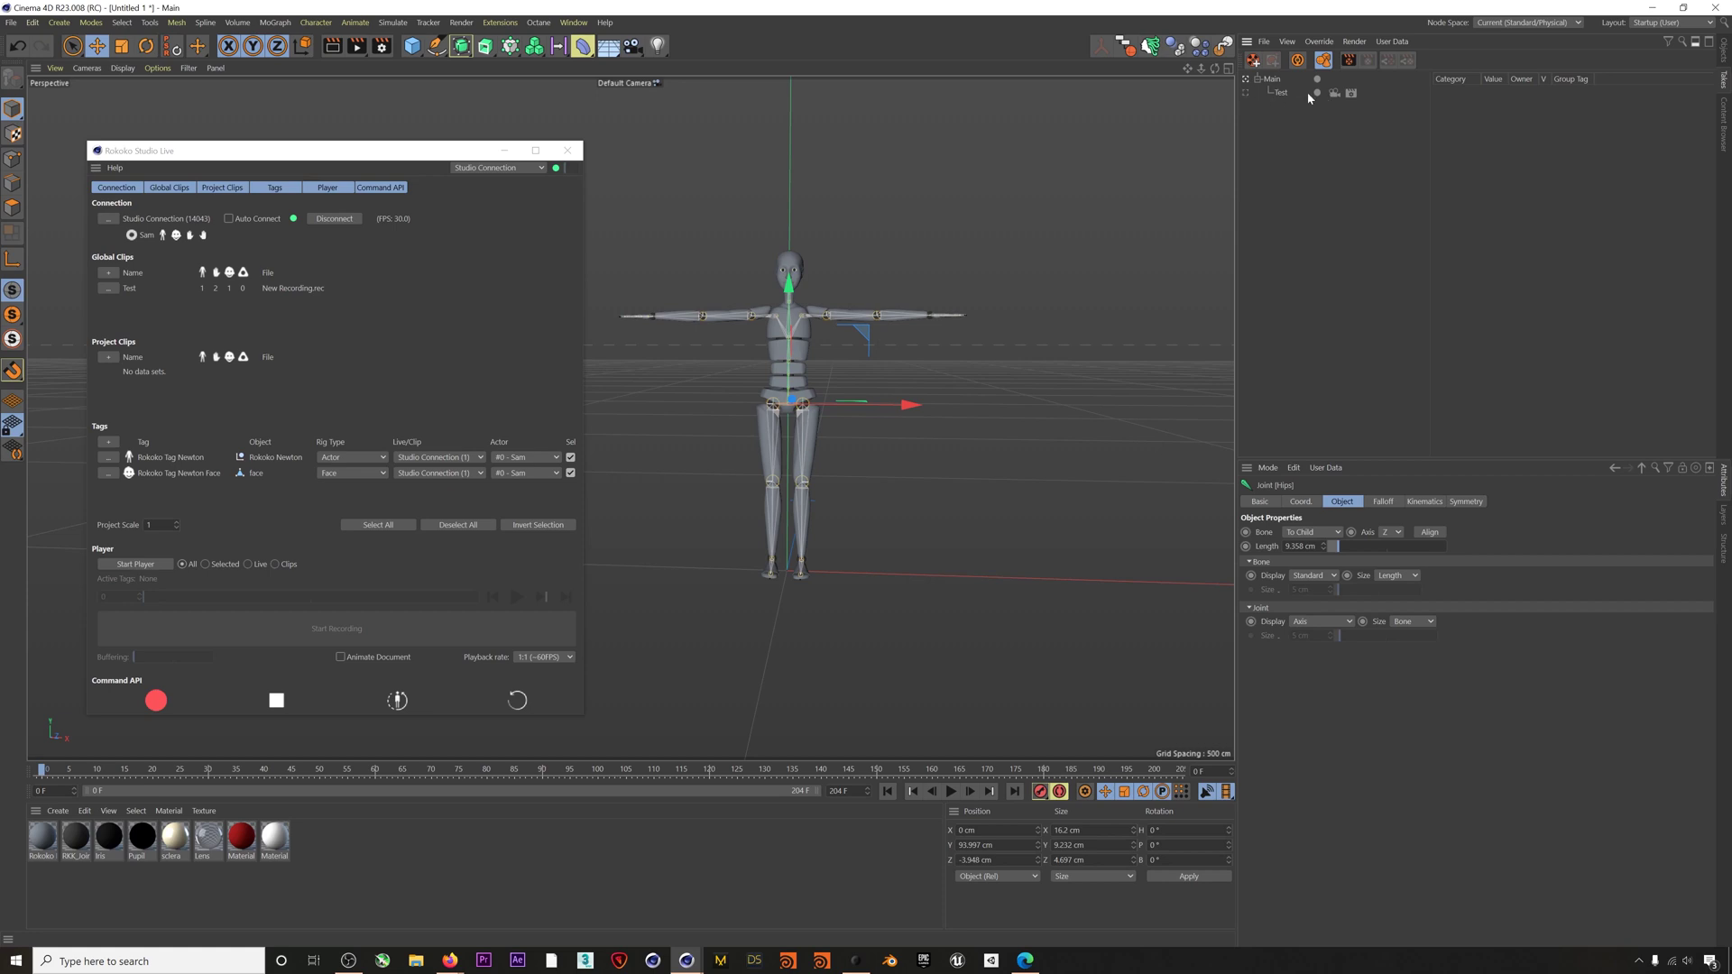
left_click(1247, 93)
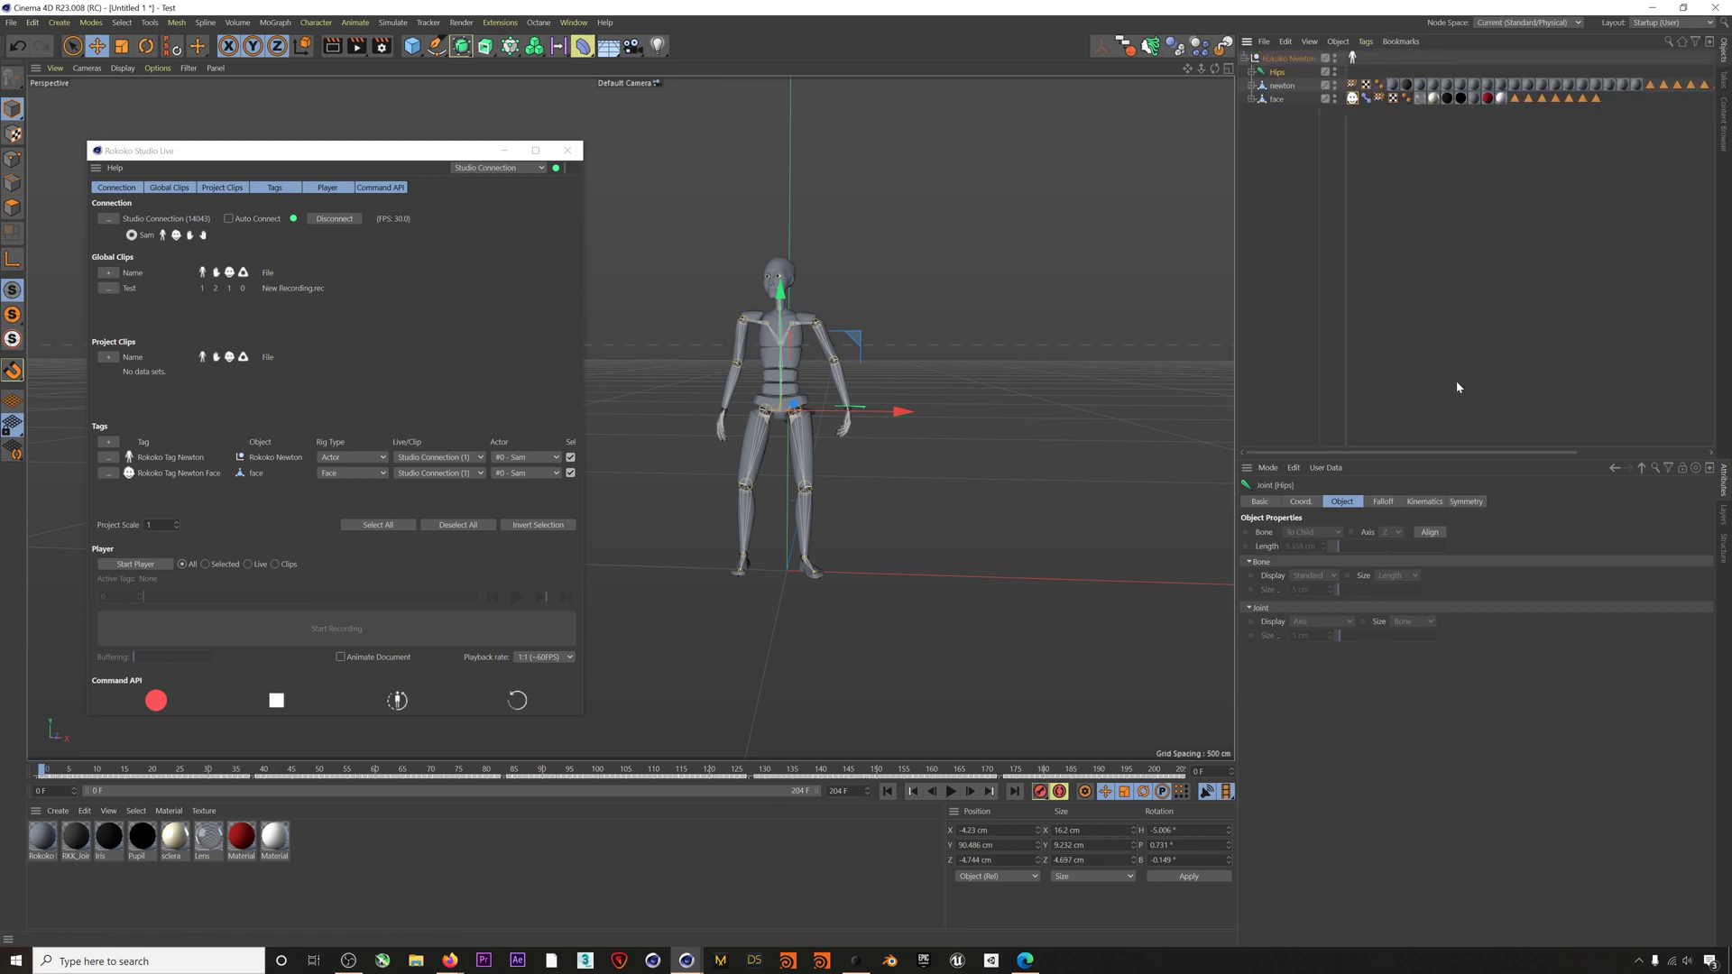
left_click_drag(812, 792, 575, 808)
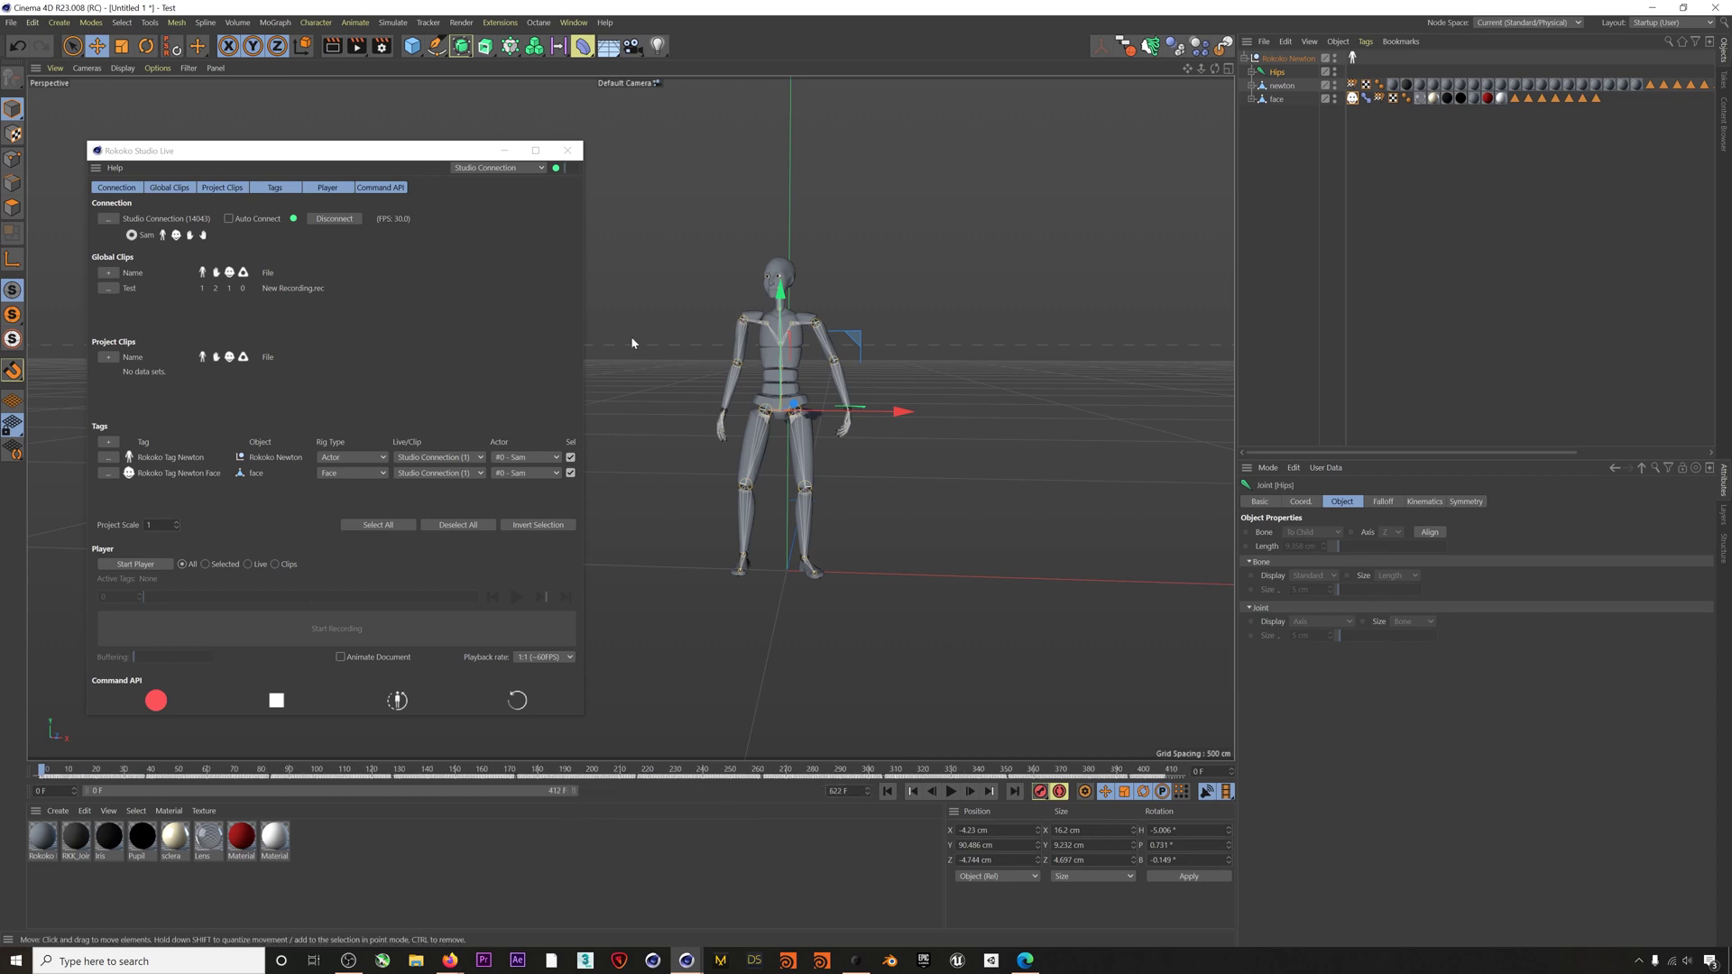
- Disconnect from Rokoko Studio, close its Live window, and play back the baked animation
left_click(337, 220)
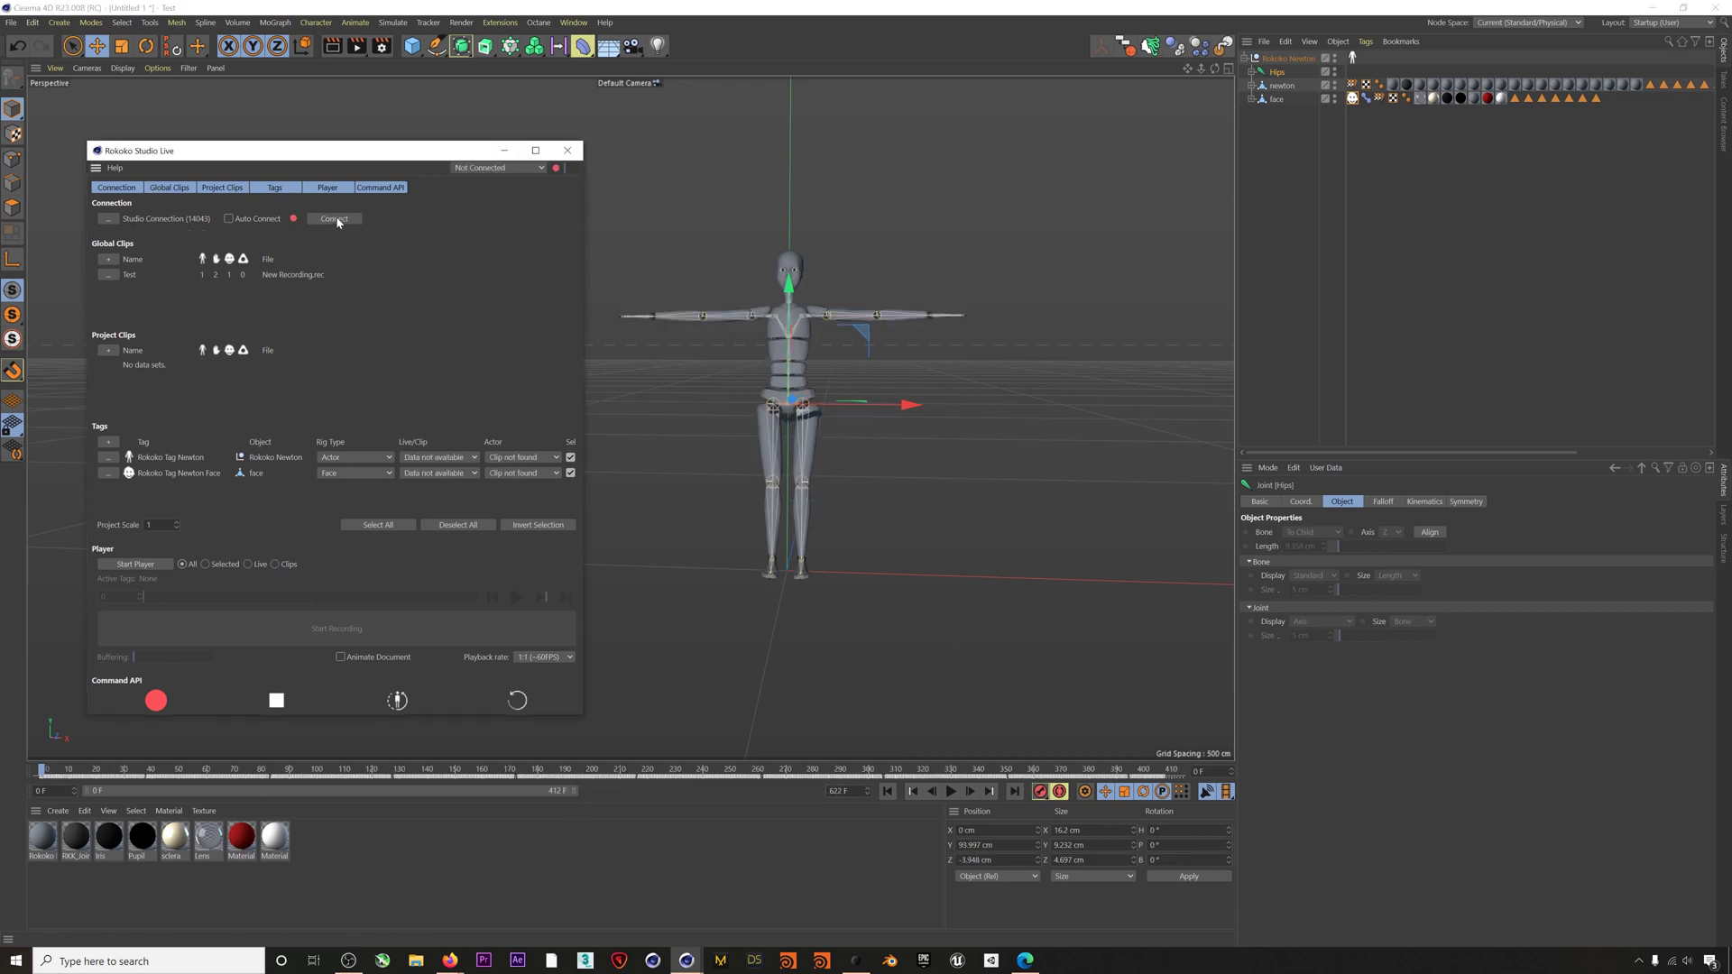
left_click(632, 506)
key("F8")
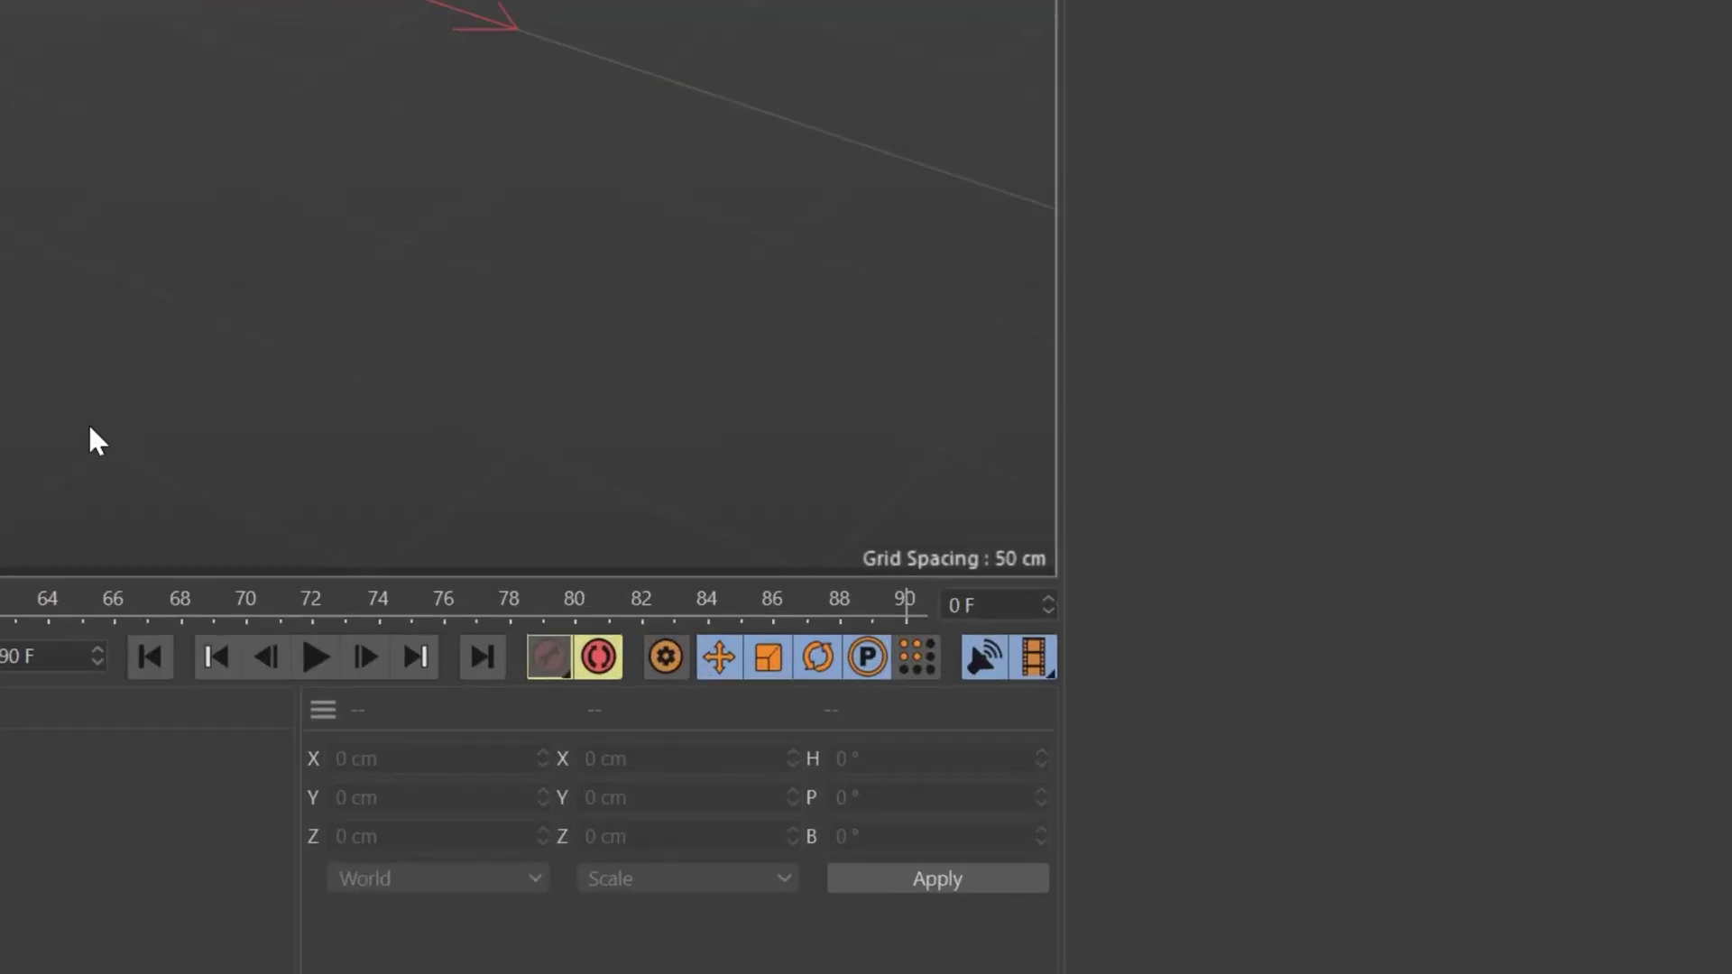
left_click(1053, 673)
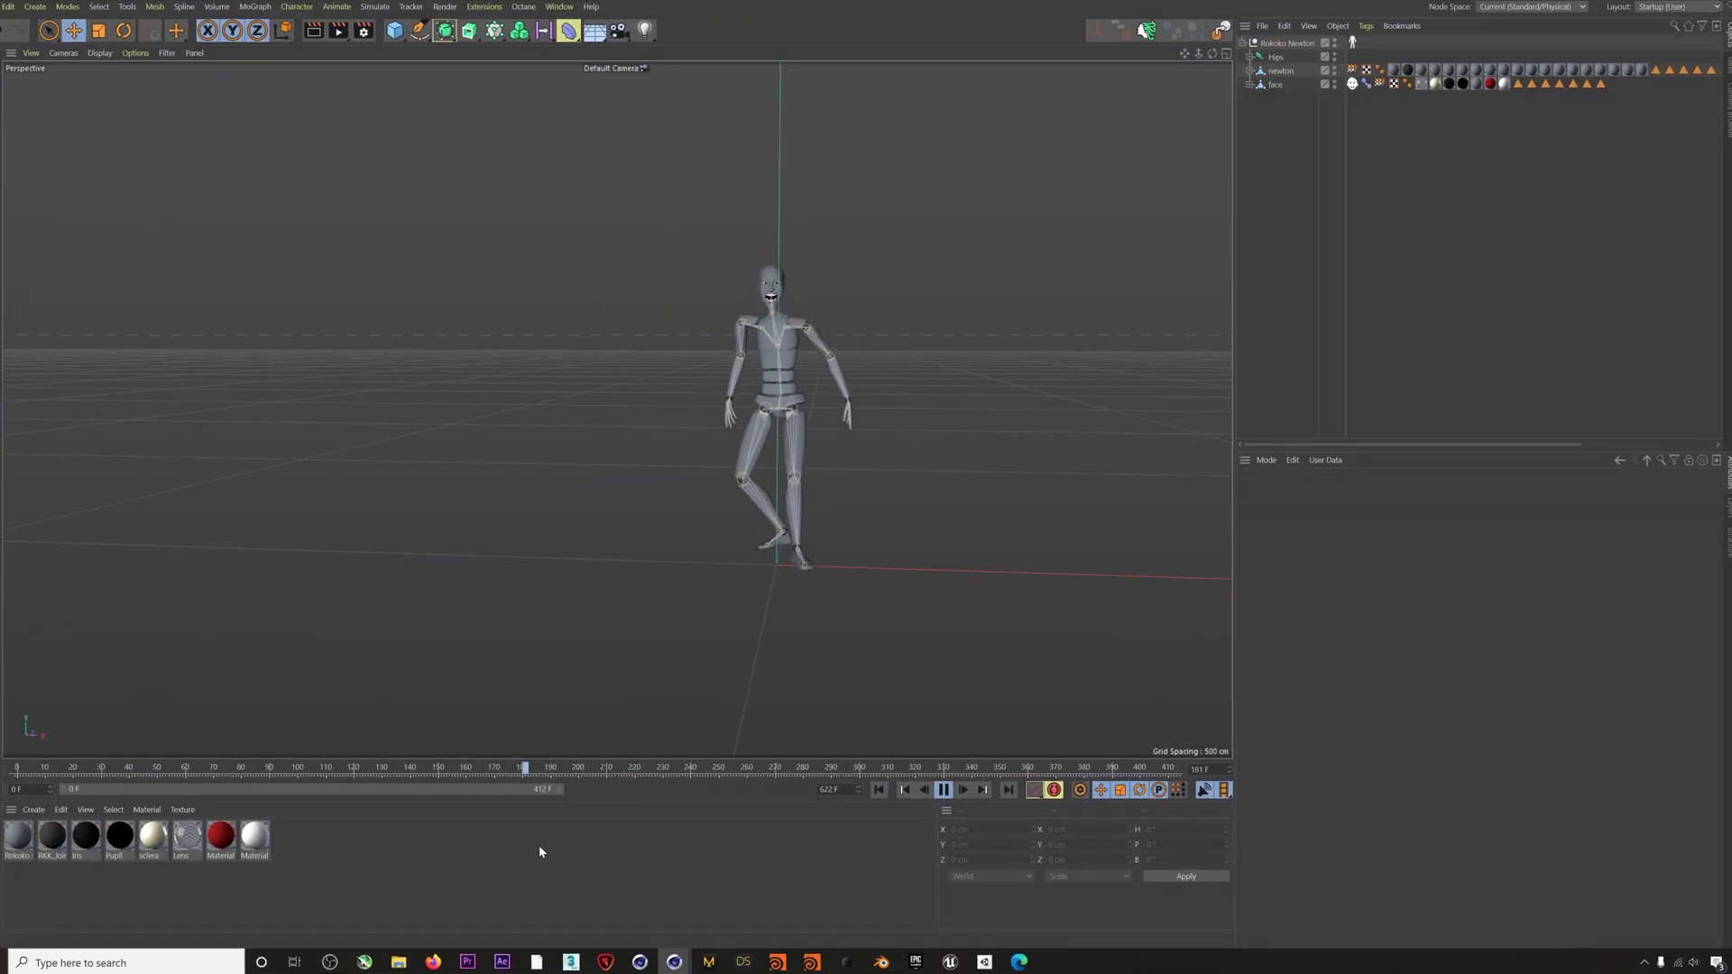
- Pause and scrub the baked animation to its last frame and back, then start a new project
left_click_drag(840, 855, 552, 841)
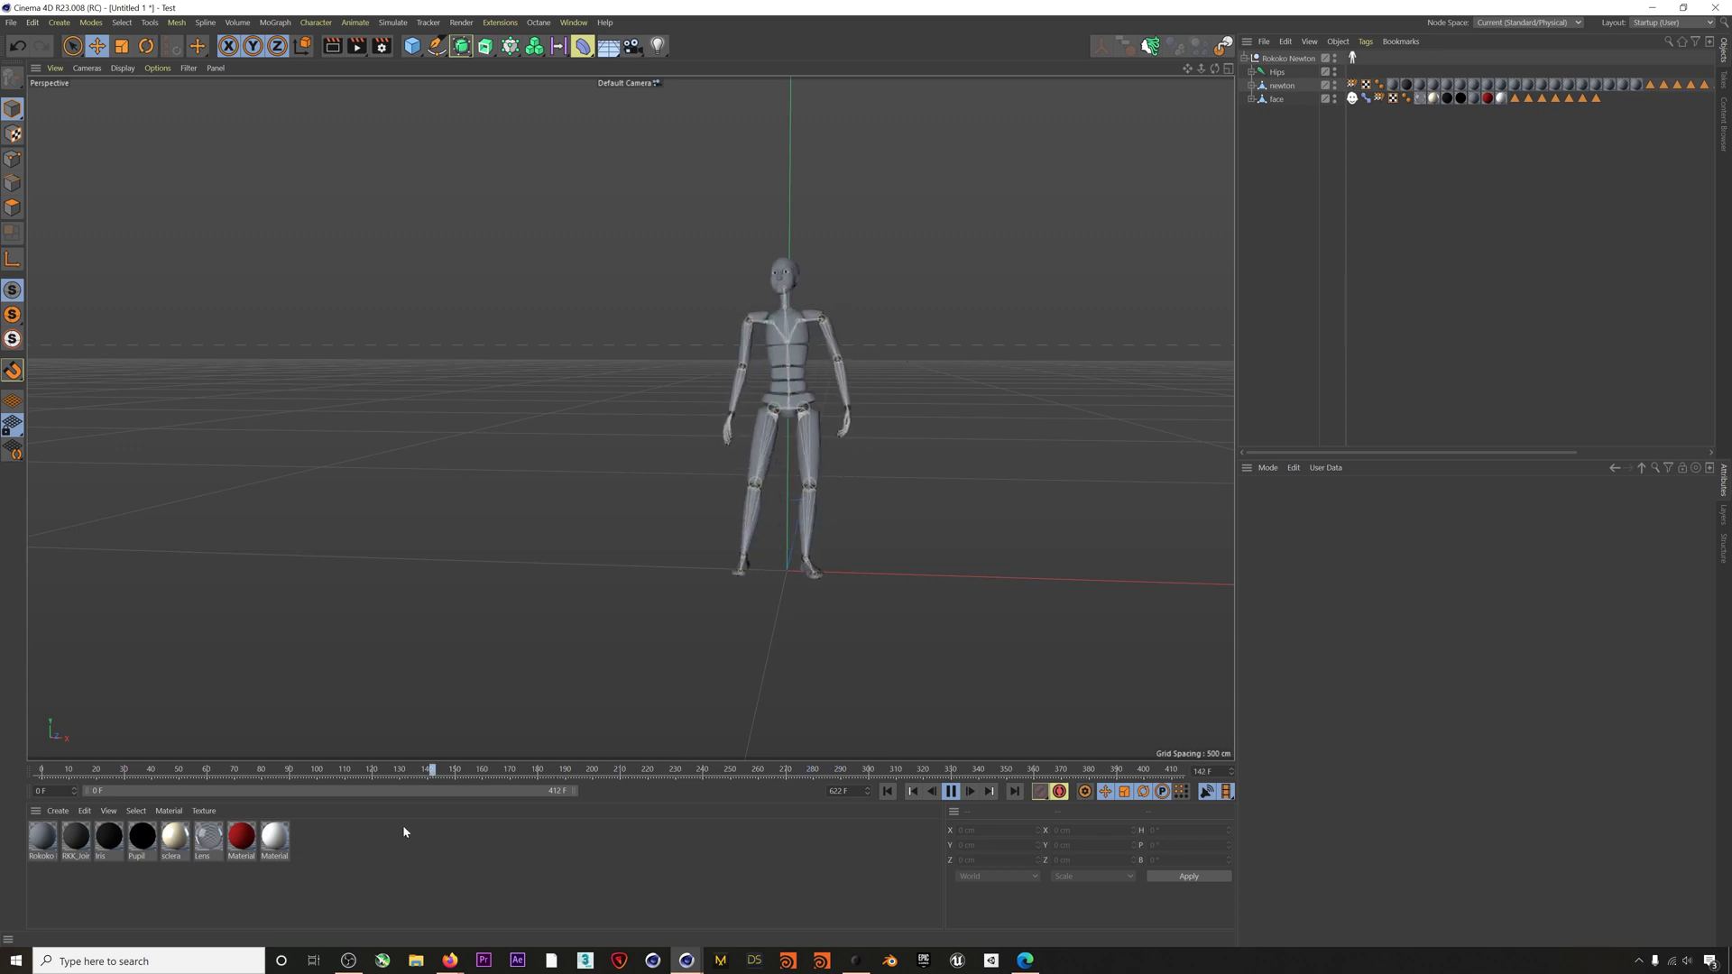
key("F8")
left_click_drag(625, 773, 1342, 791)
left_click_drag(799, 773, 190, 780)
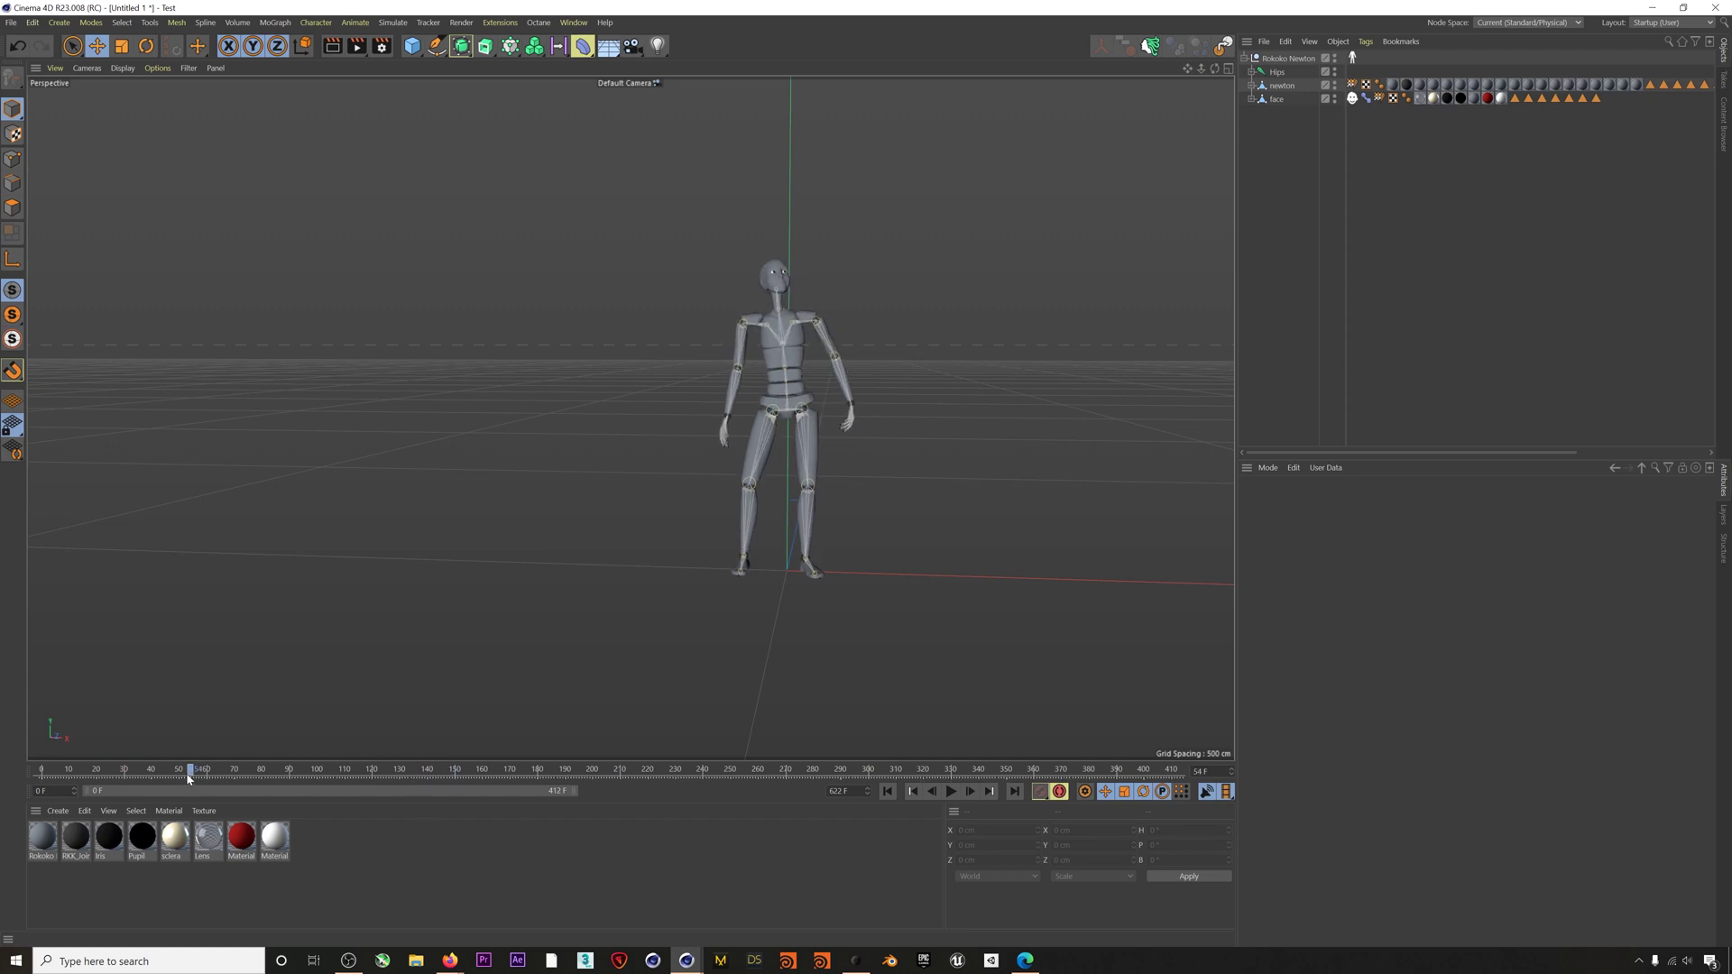
key("ctrl+n")
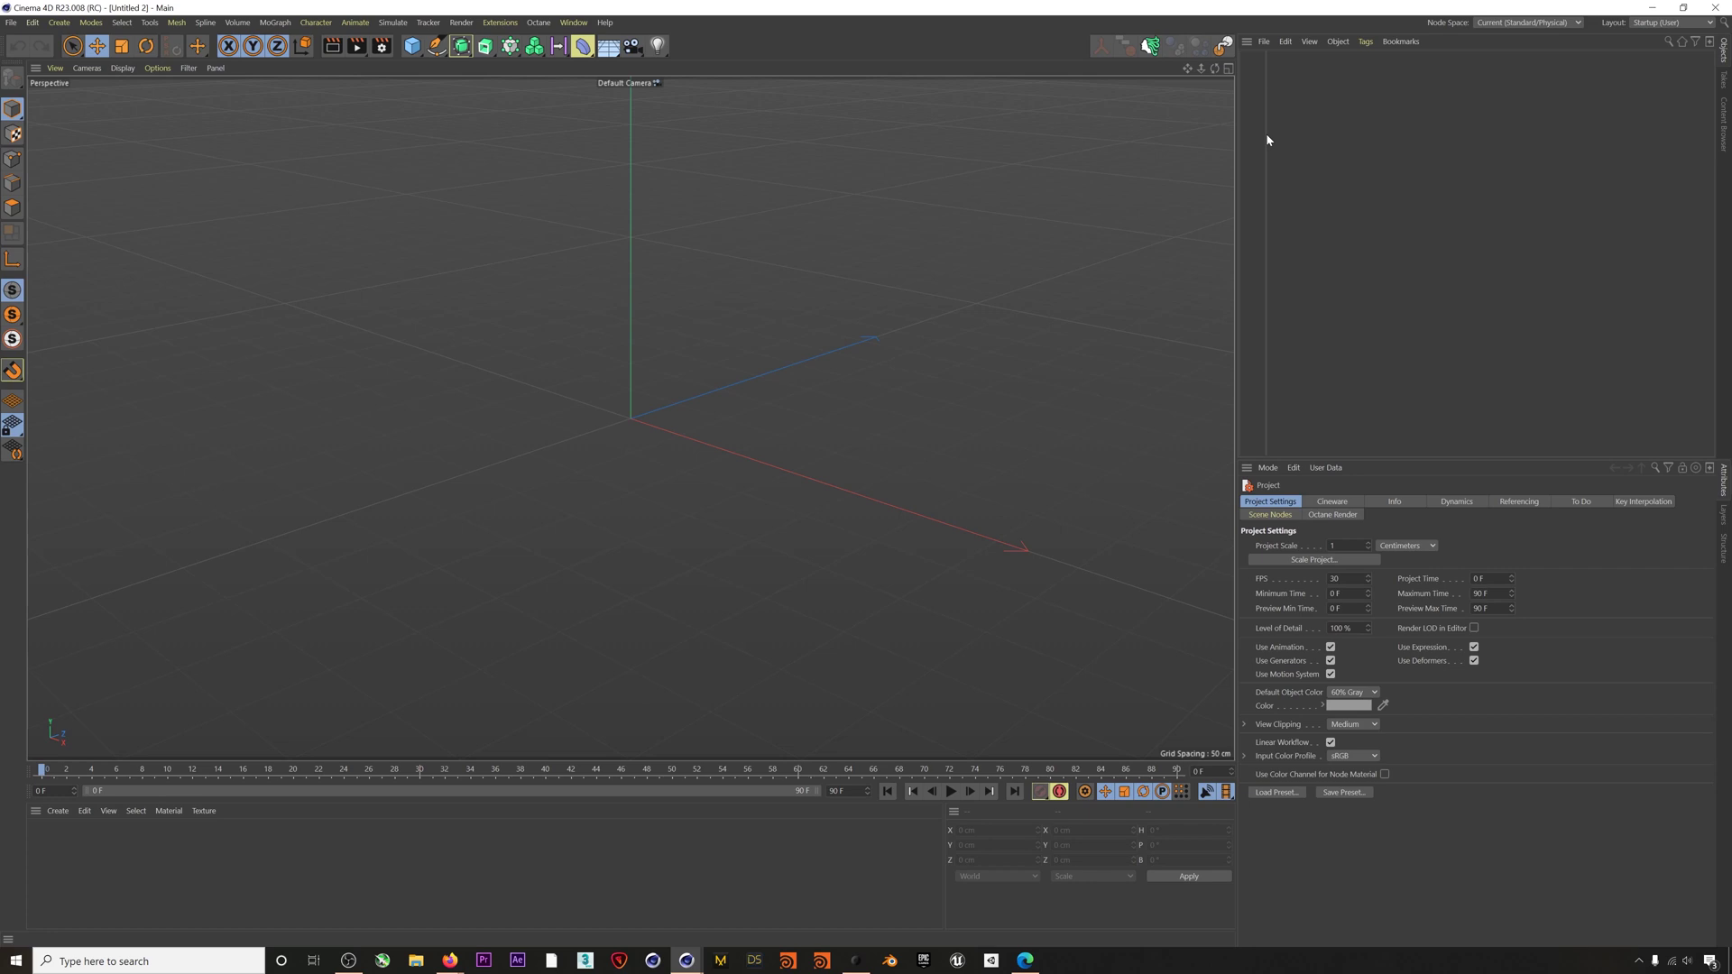
- Open Mime.fbx with the default FBX import settings and move the camera close to the mime
left_click(1265, 42)
left_click(1287, 61)
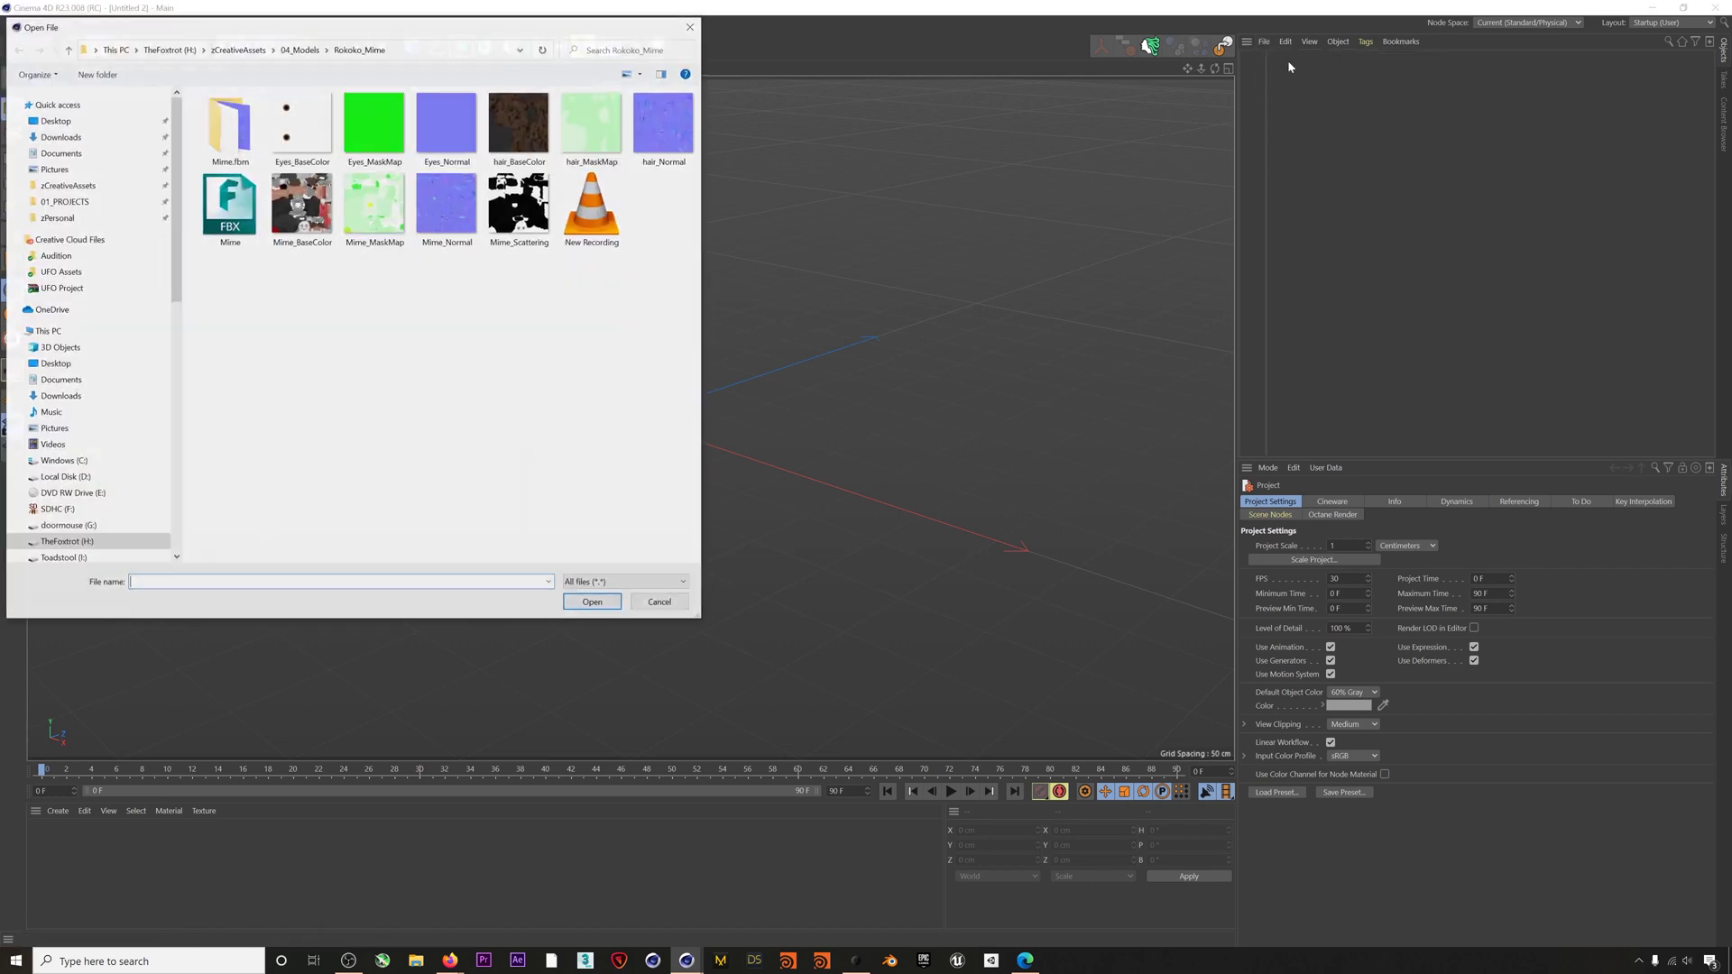
double_click(231, 209)
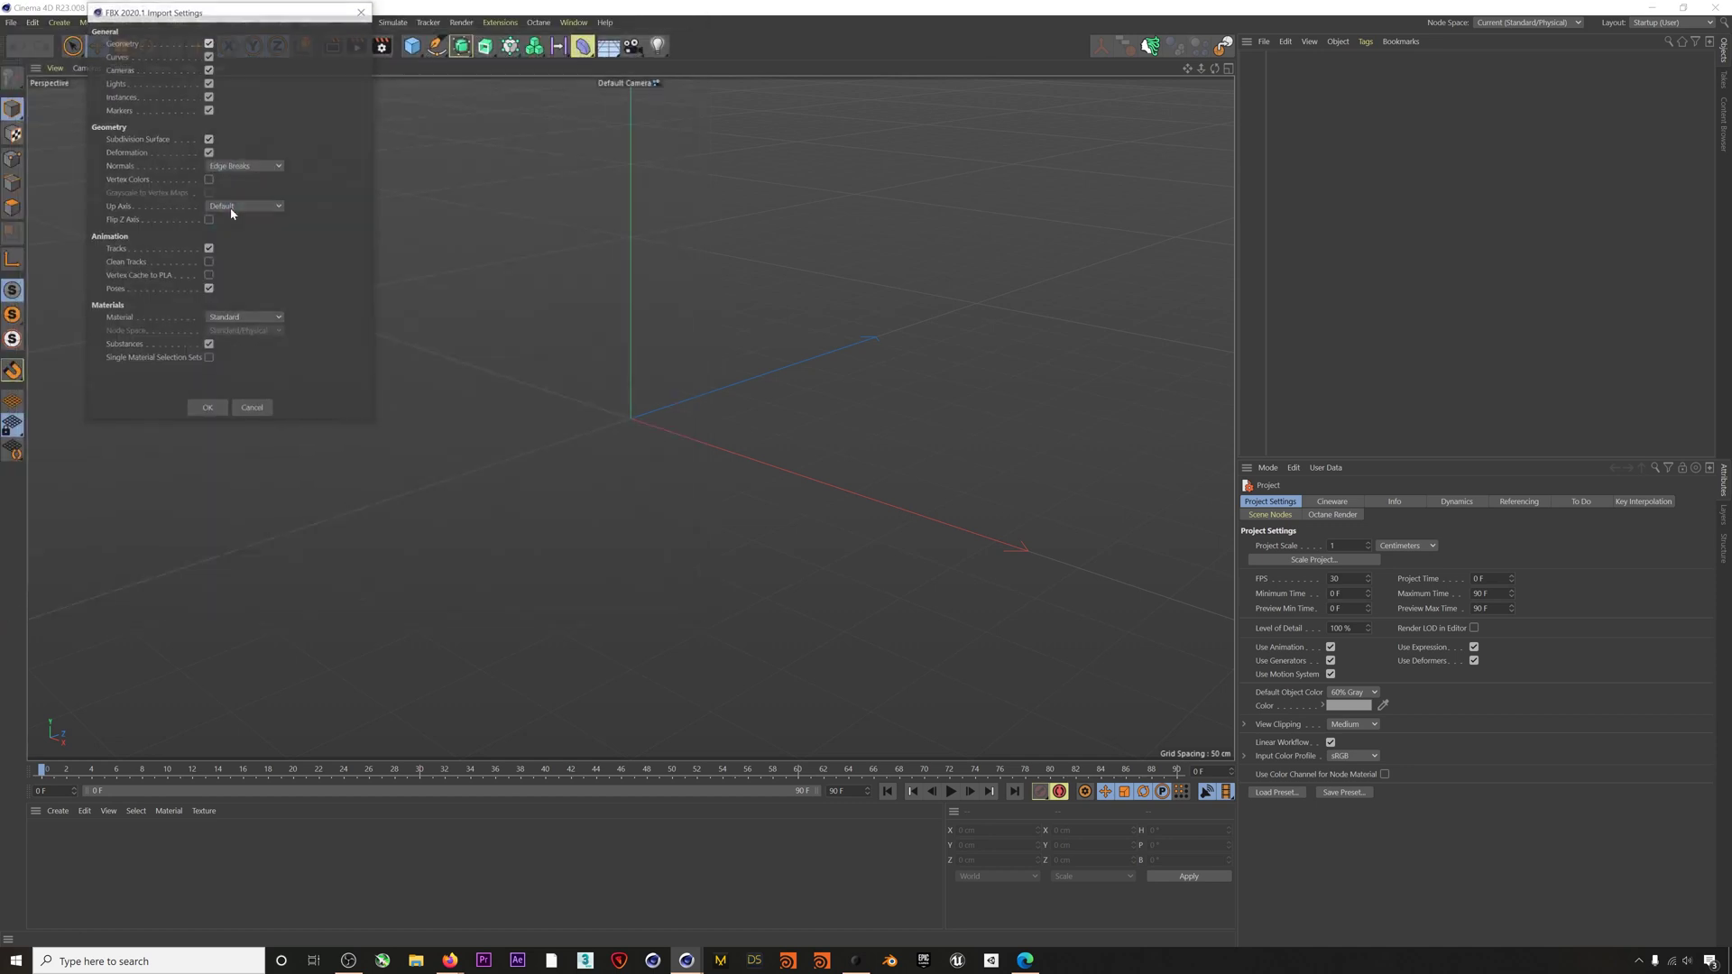
left_click(215, 413)
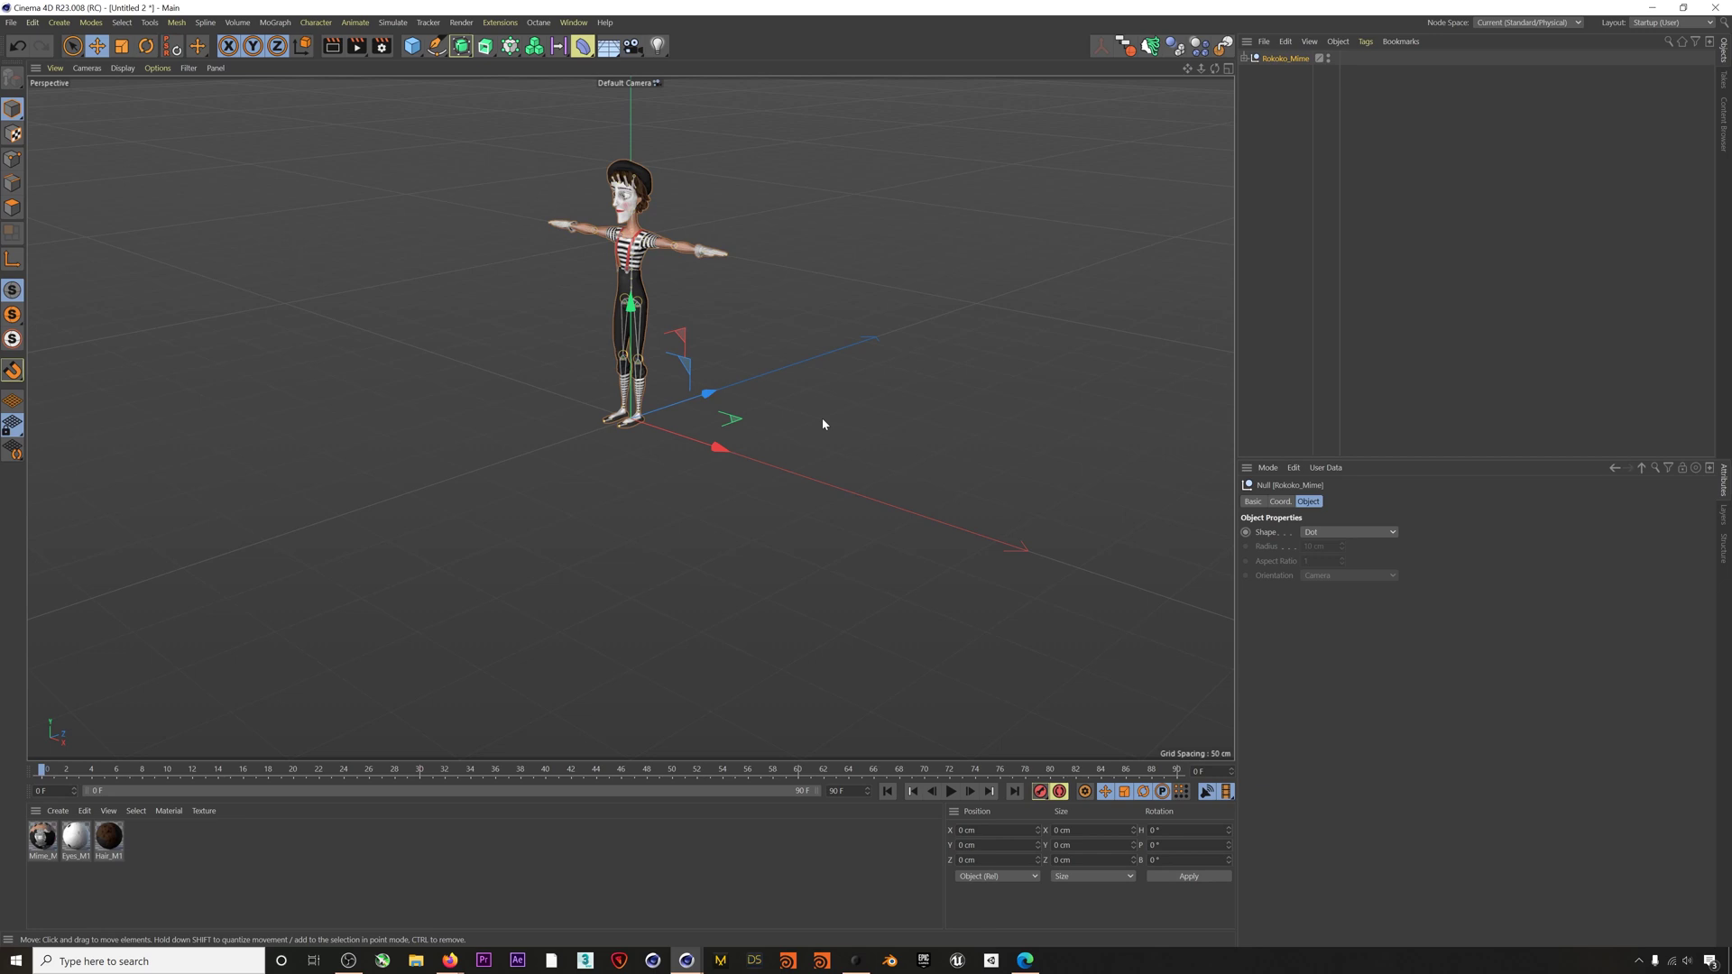
left_click_drag(823, 423, 691, 309, "alt")
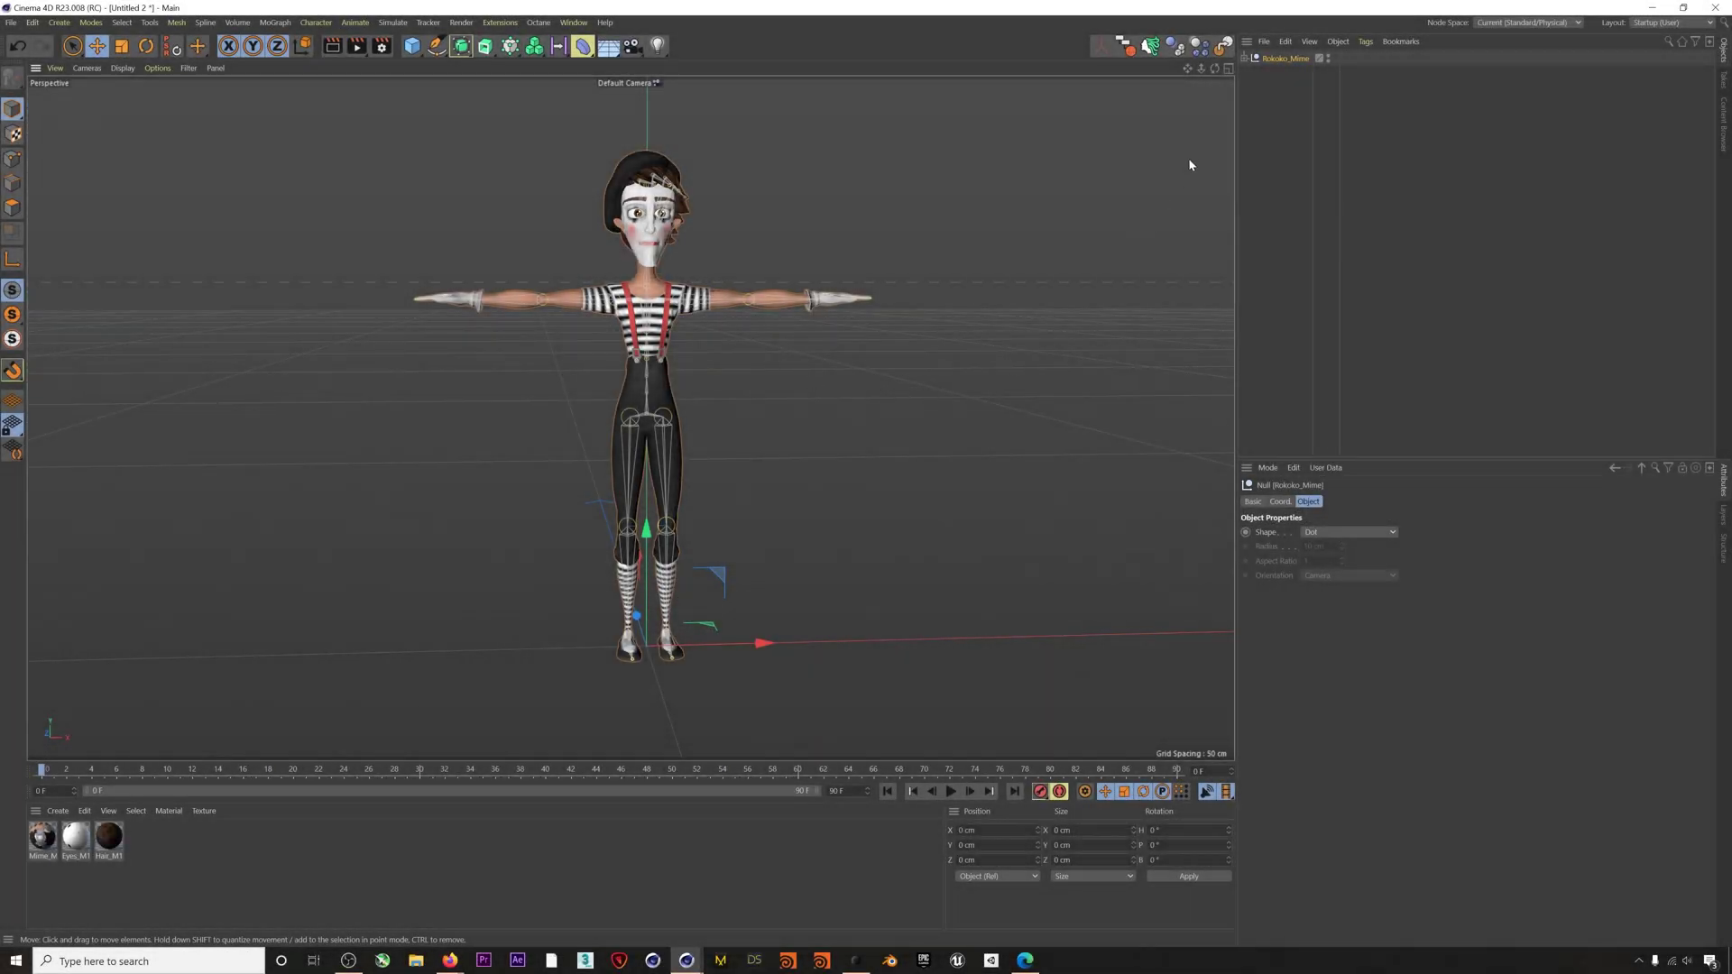
- Expand Rokoko_Mime and MimeSkeleton, inspect the Hips joint, then select the MimeSkeleton null
left_click(1246, 59)
left_click(1251, 72)
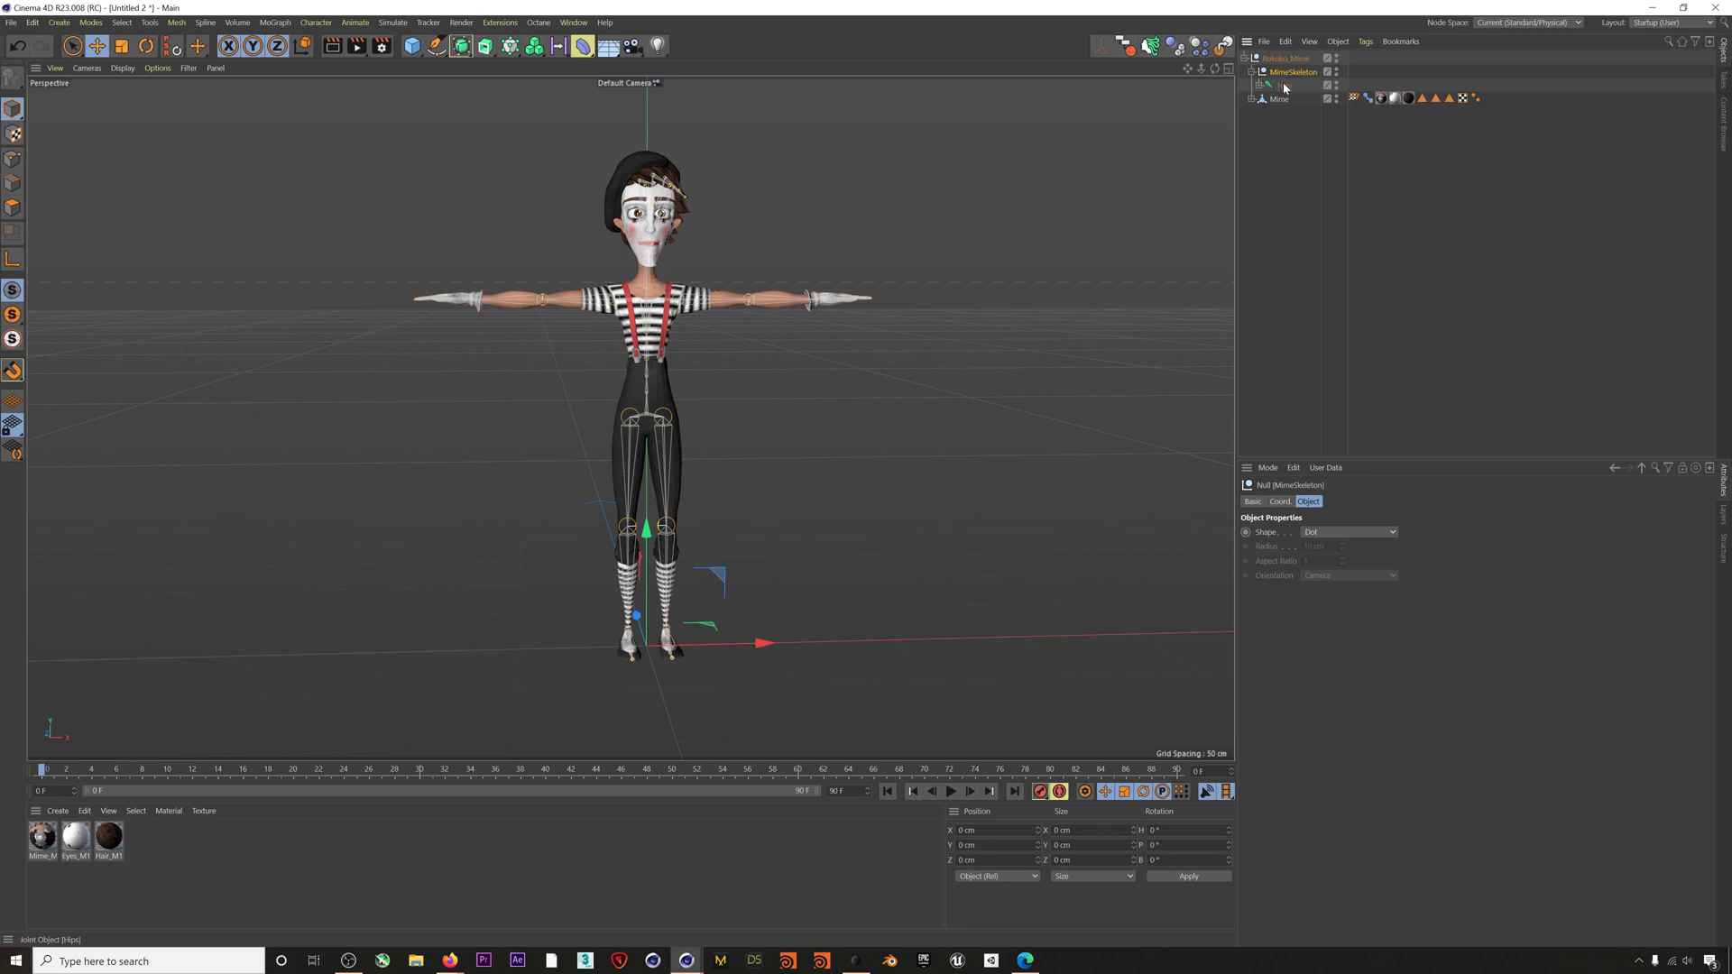
left_click(1284, 86)
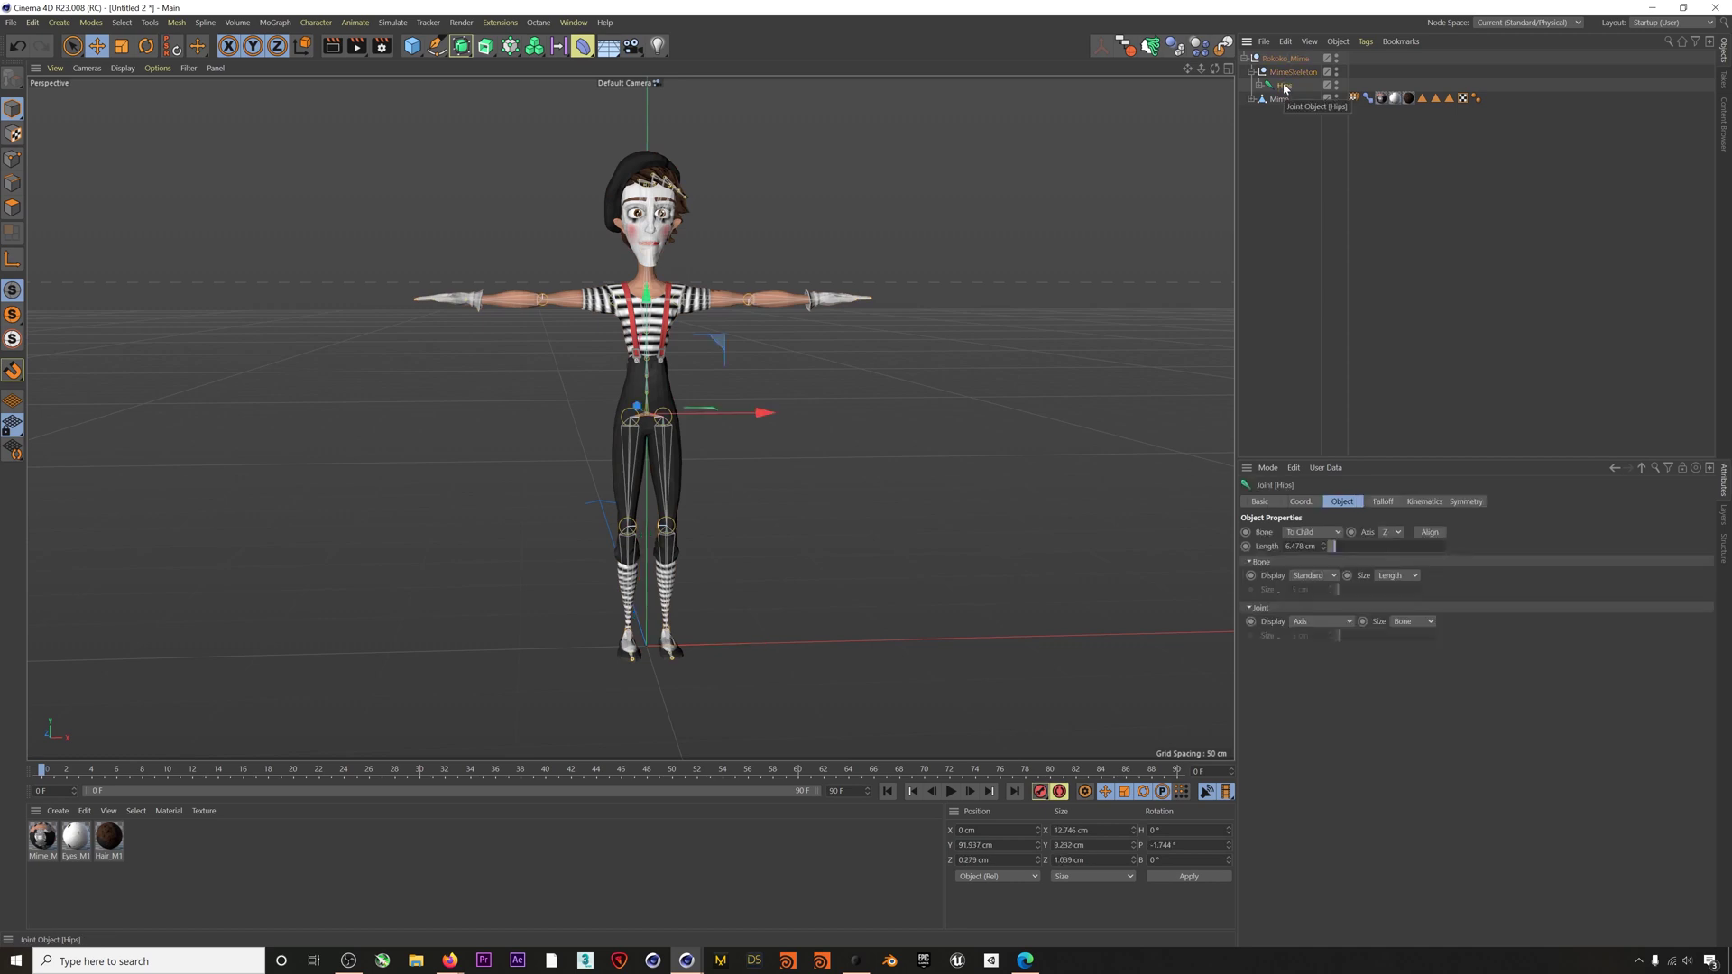
left_click(1279, 74)
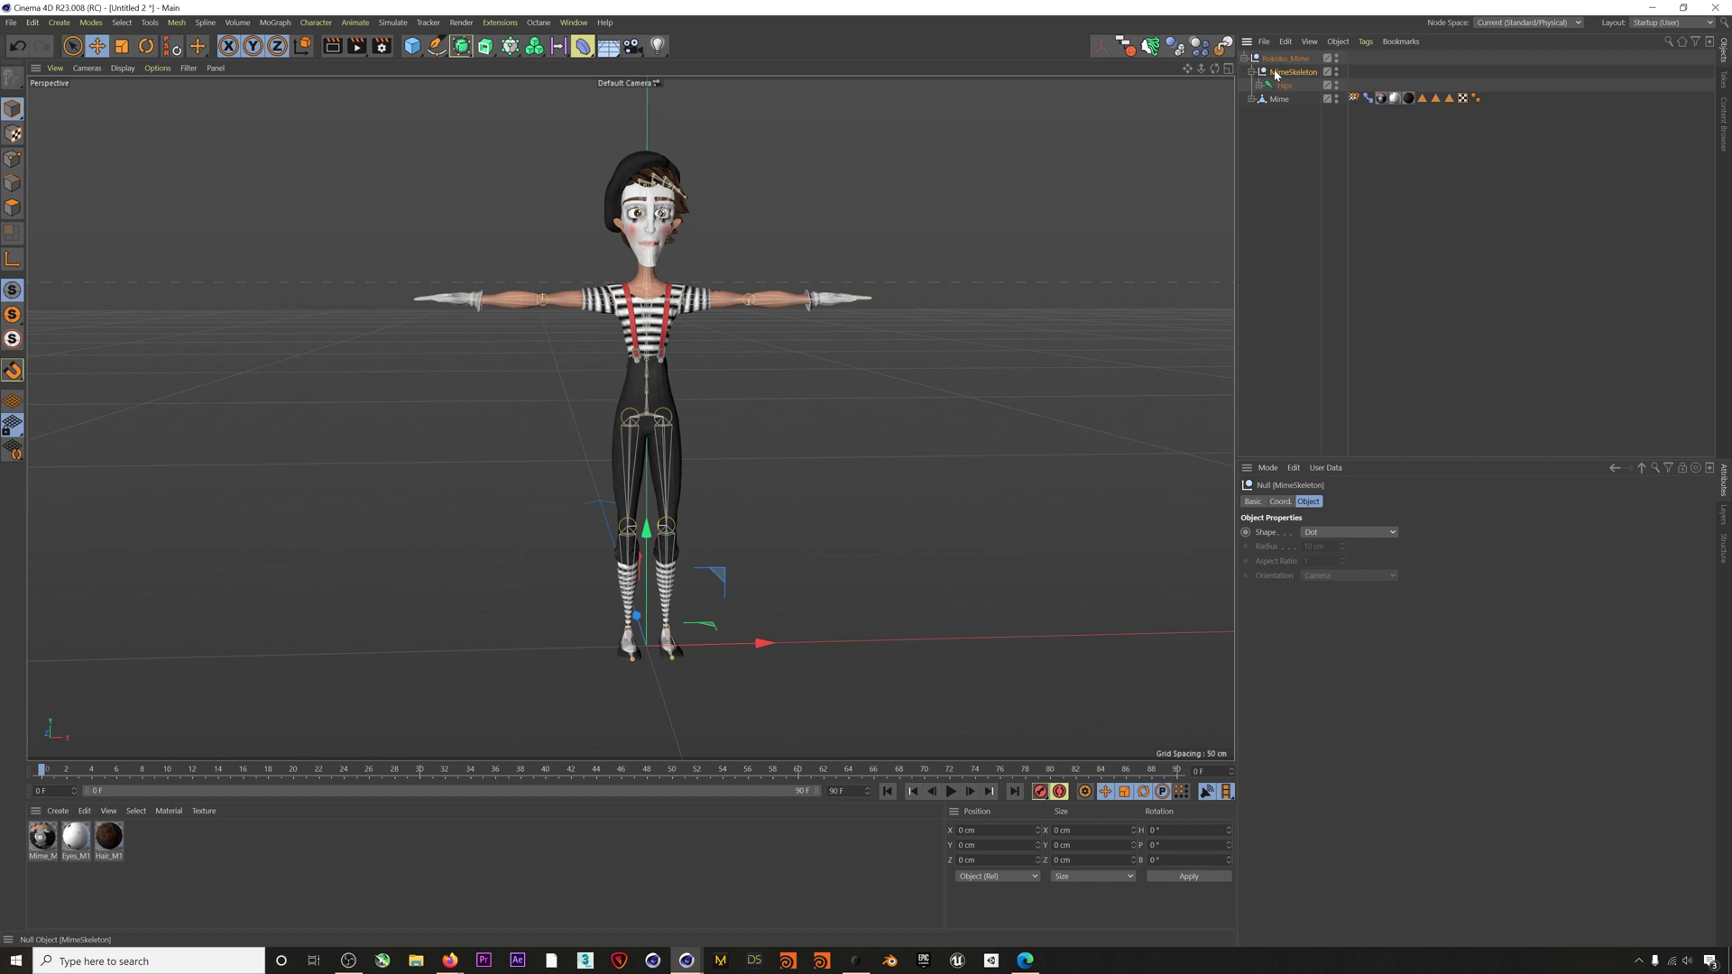
- Add a Rokoko tag to MimeSkeleton and review its Smartsuit Pro bone mapping list
right_click(1276, 75)
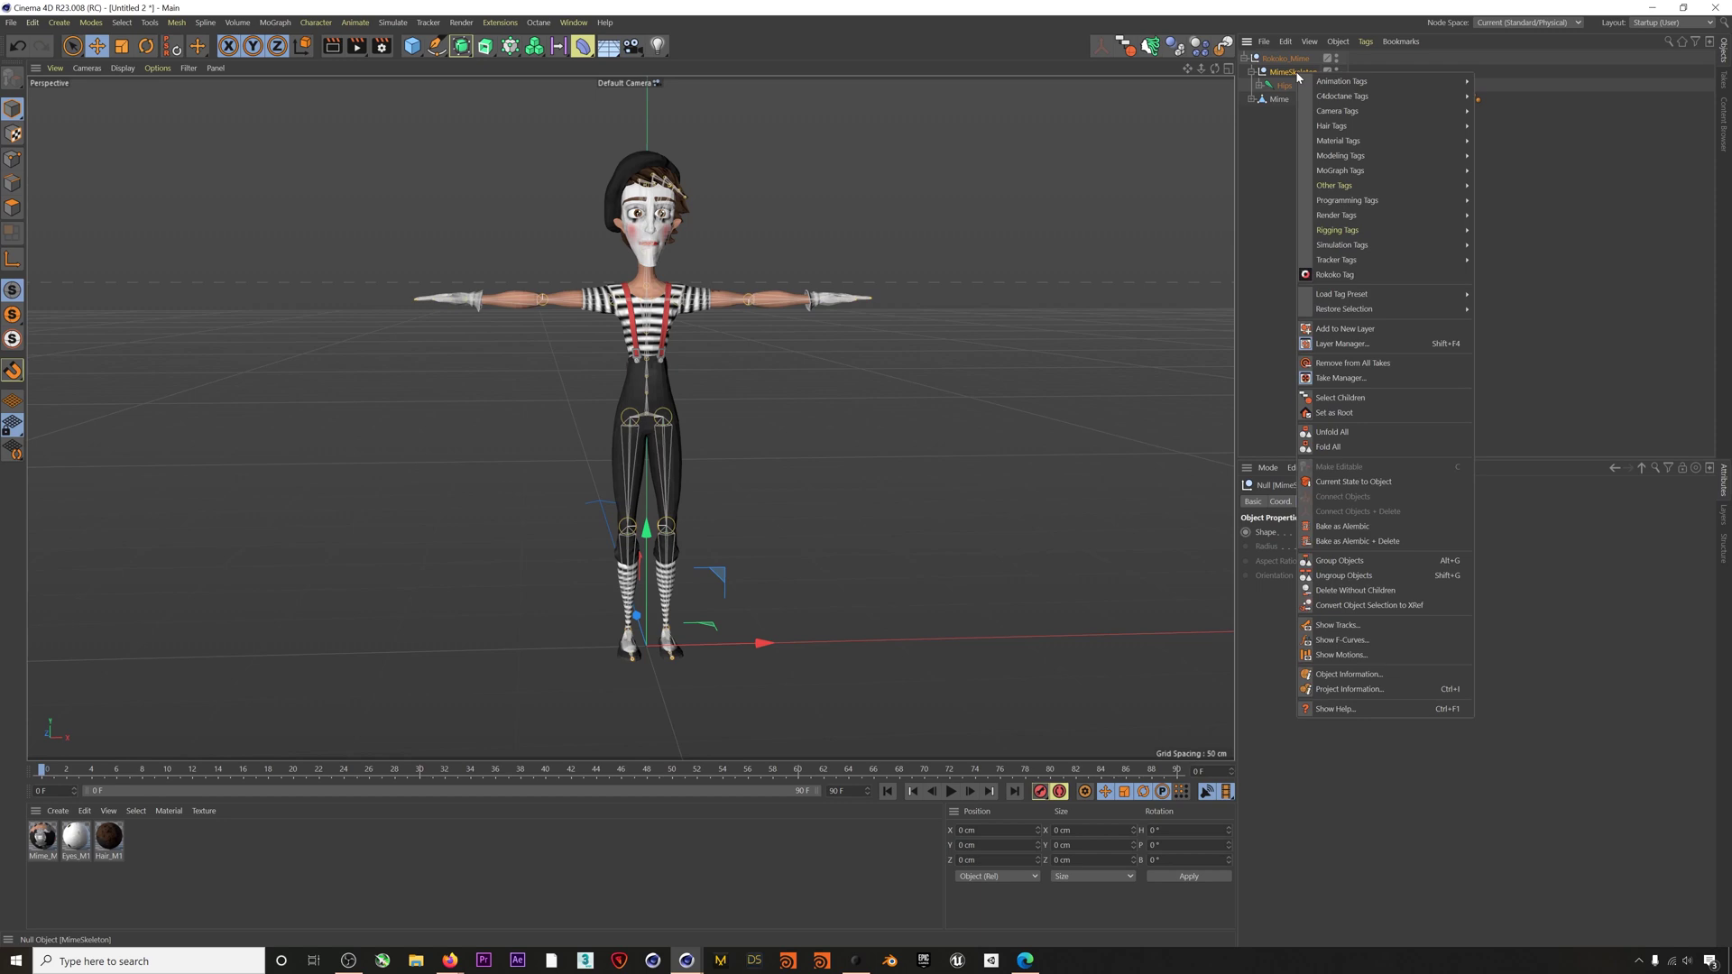
mouse_move(1340, 88)
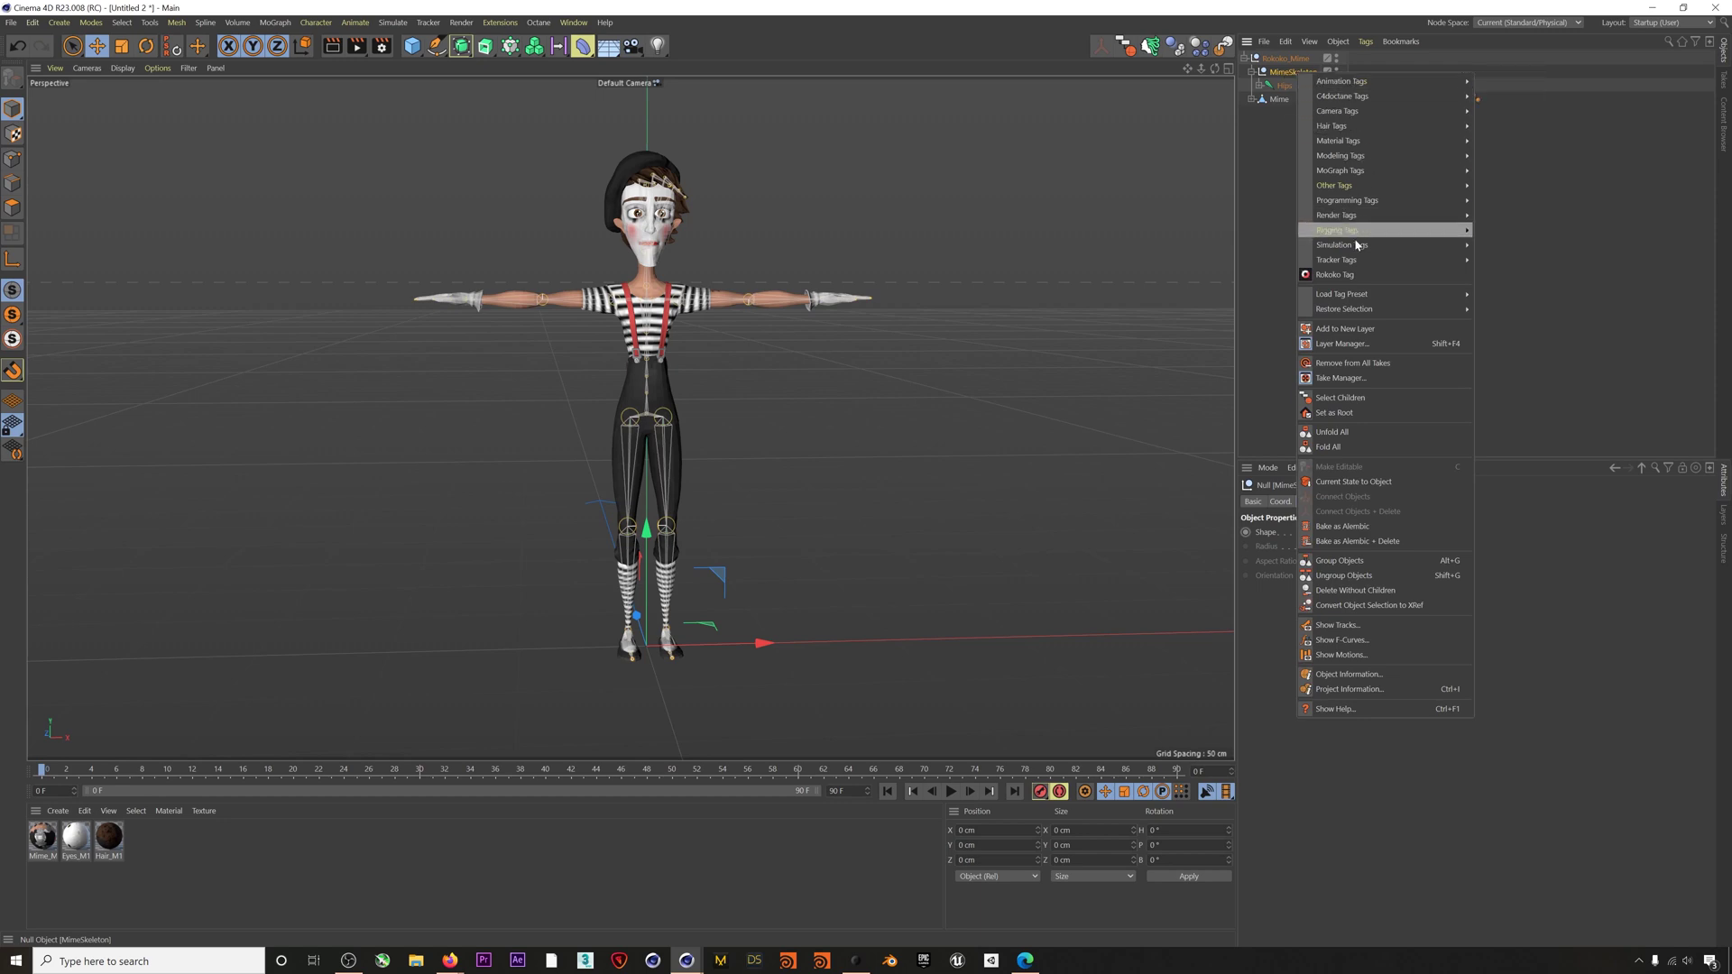
left_click(1336, 275)
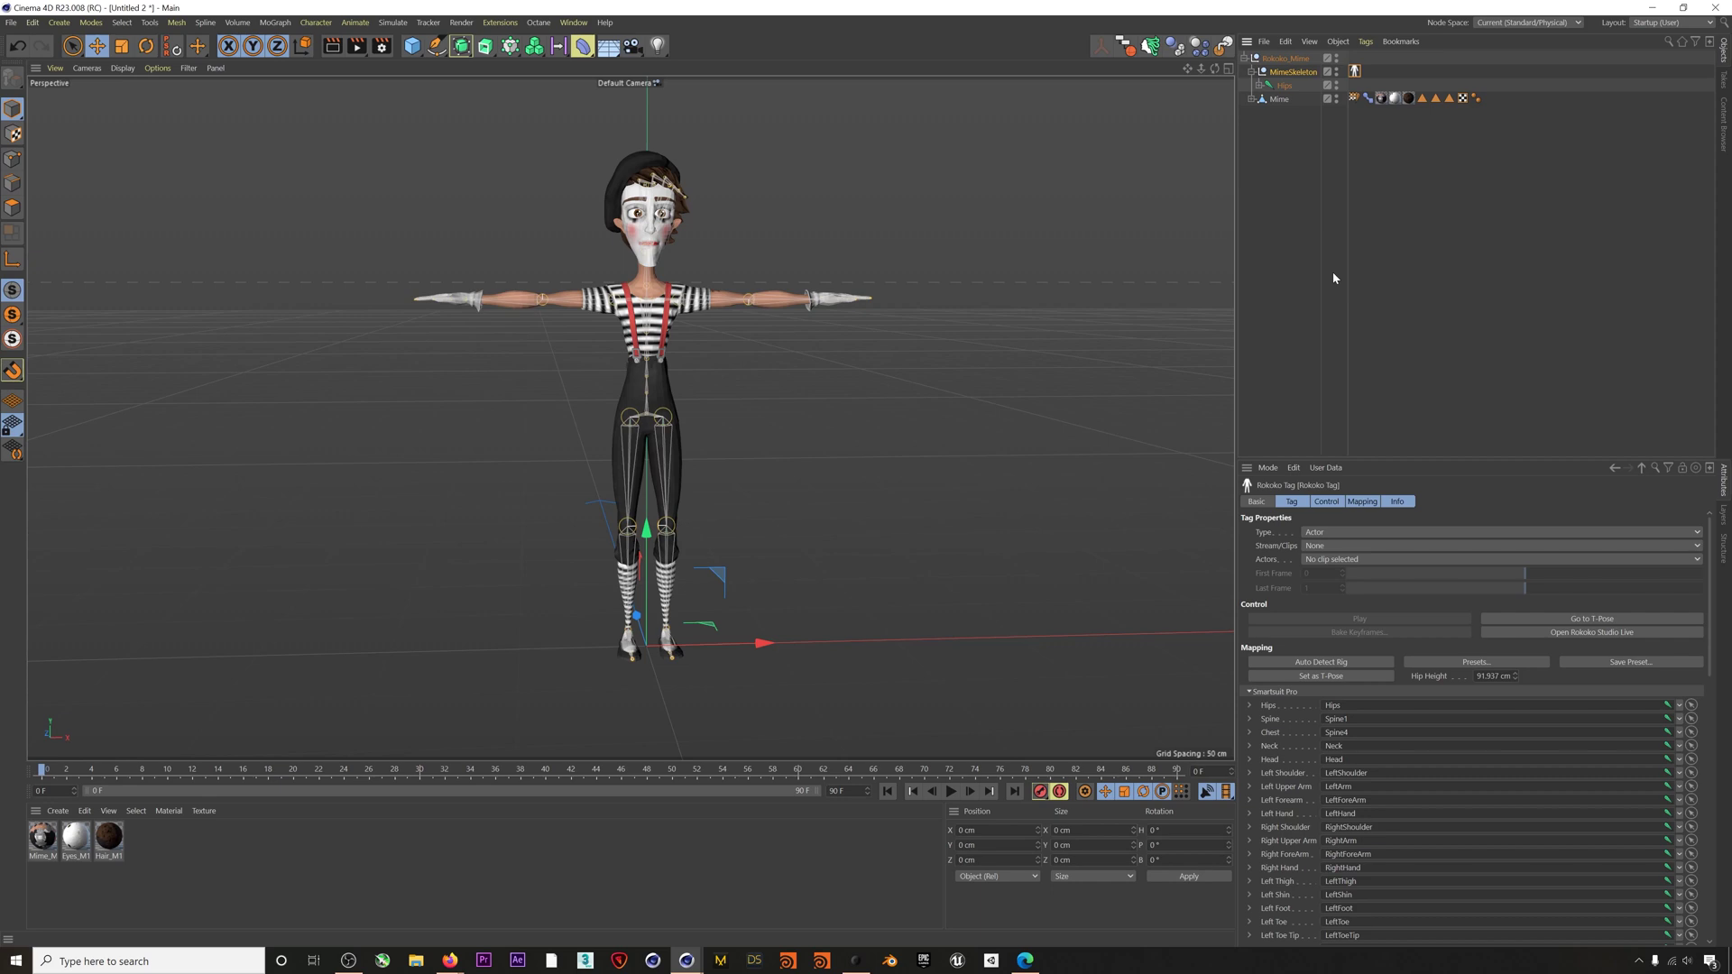
scroll(1309, 787, "down", 10)
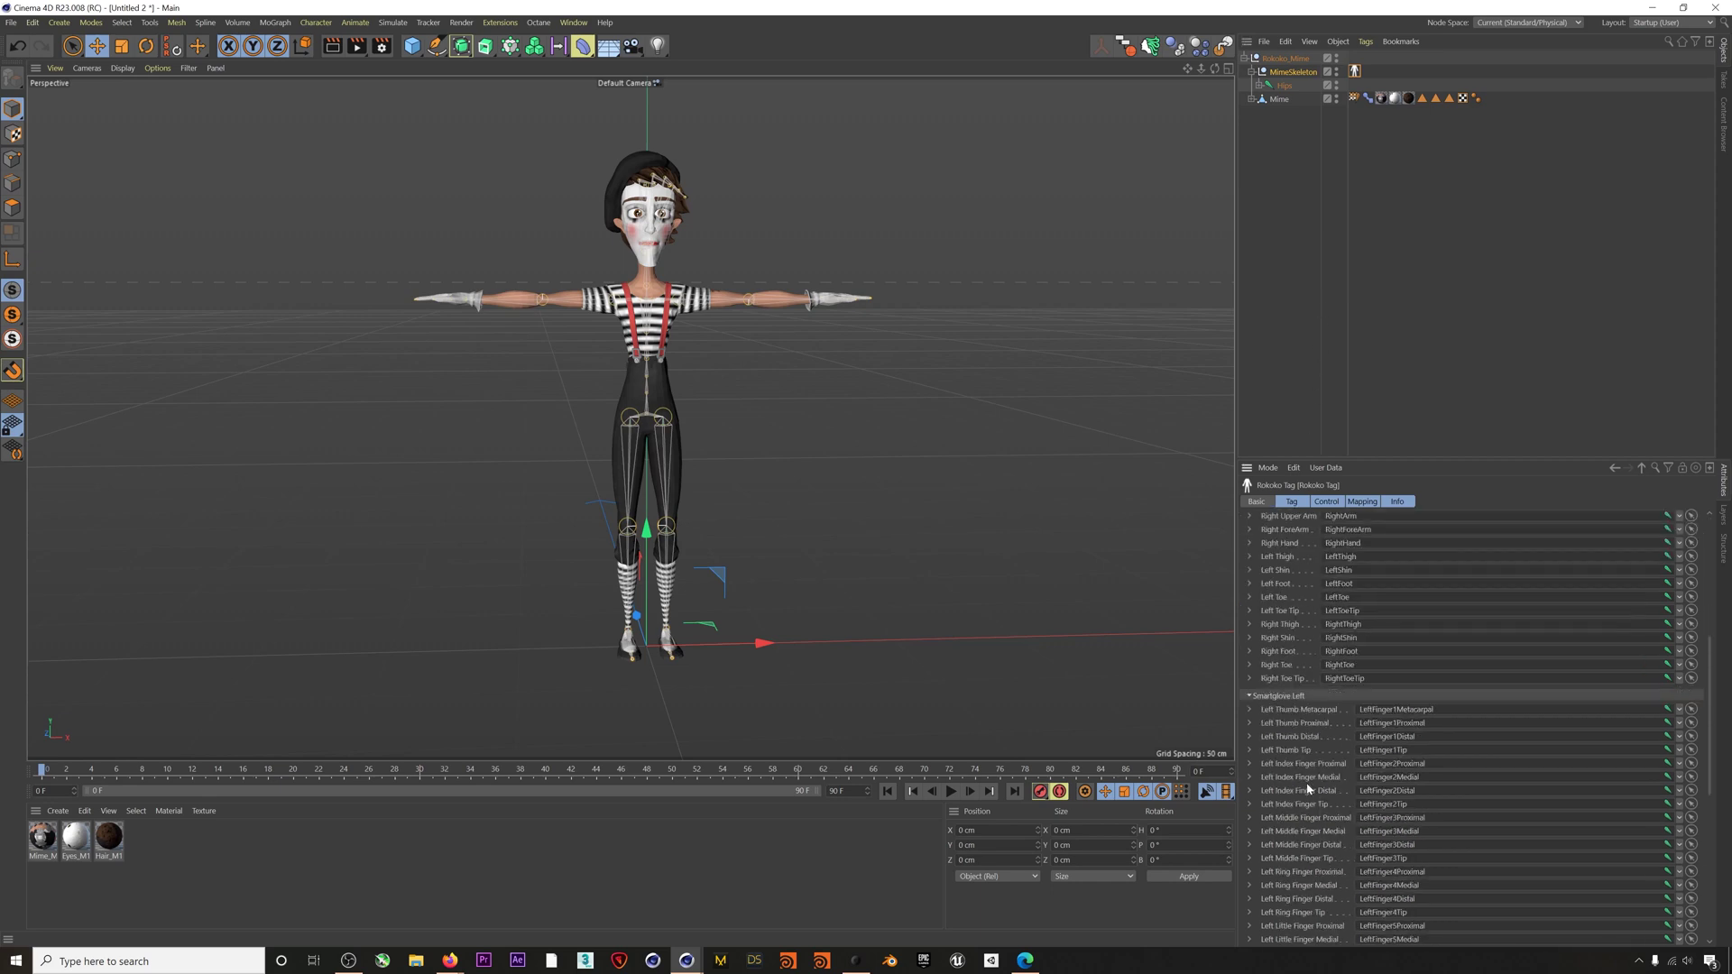
scroll(1308, 788, "up", 10)
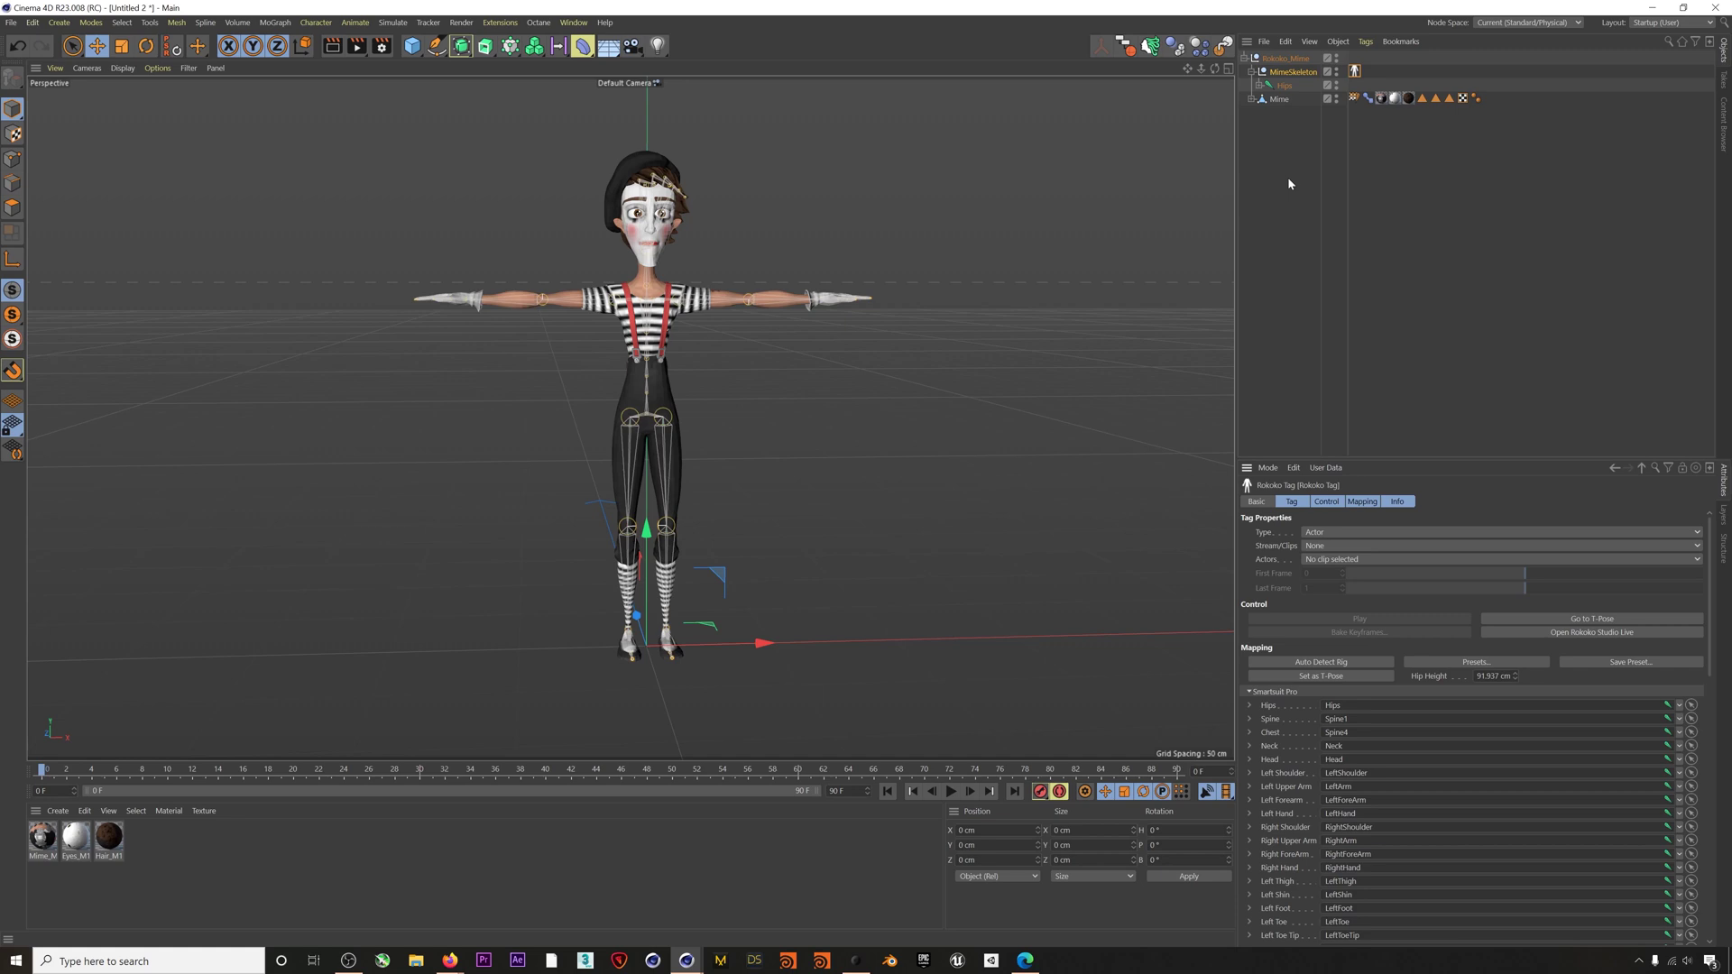
left_click(1289, 123)
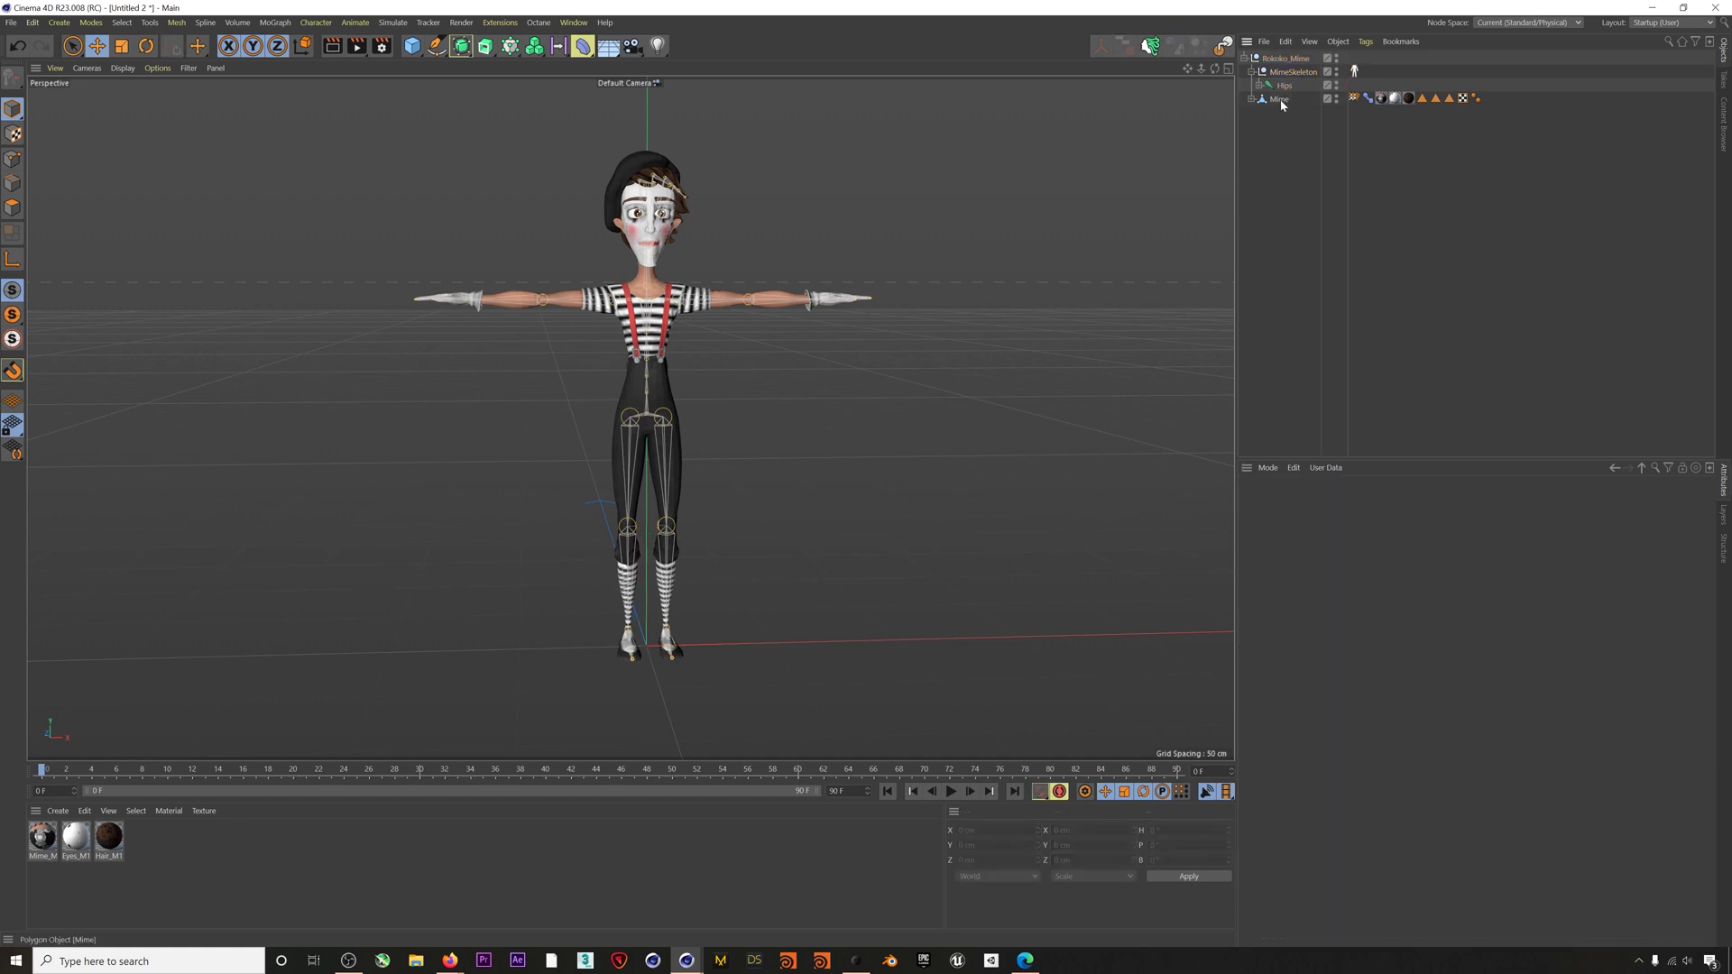
- Add a Face-type Rokoko tag to the Mime mesh, review its mapping, and open Rokoko Studio Live
left_click(1282, 102)
right_click(1286, 102)
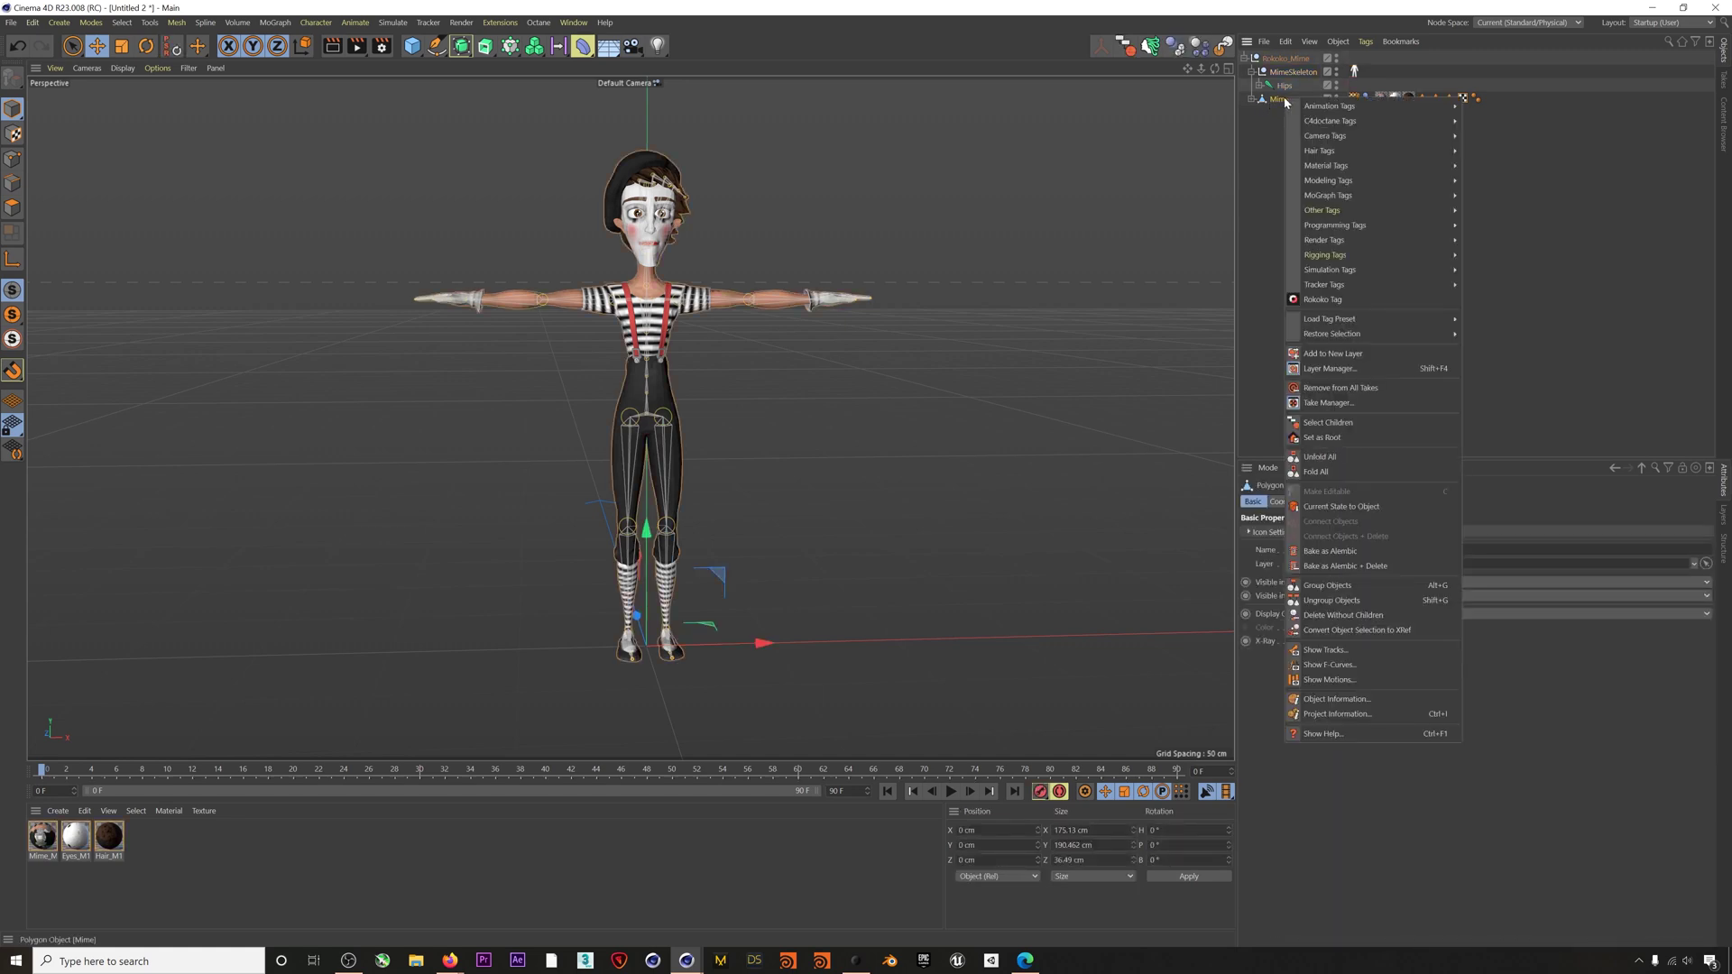
left_click(1351, 298)
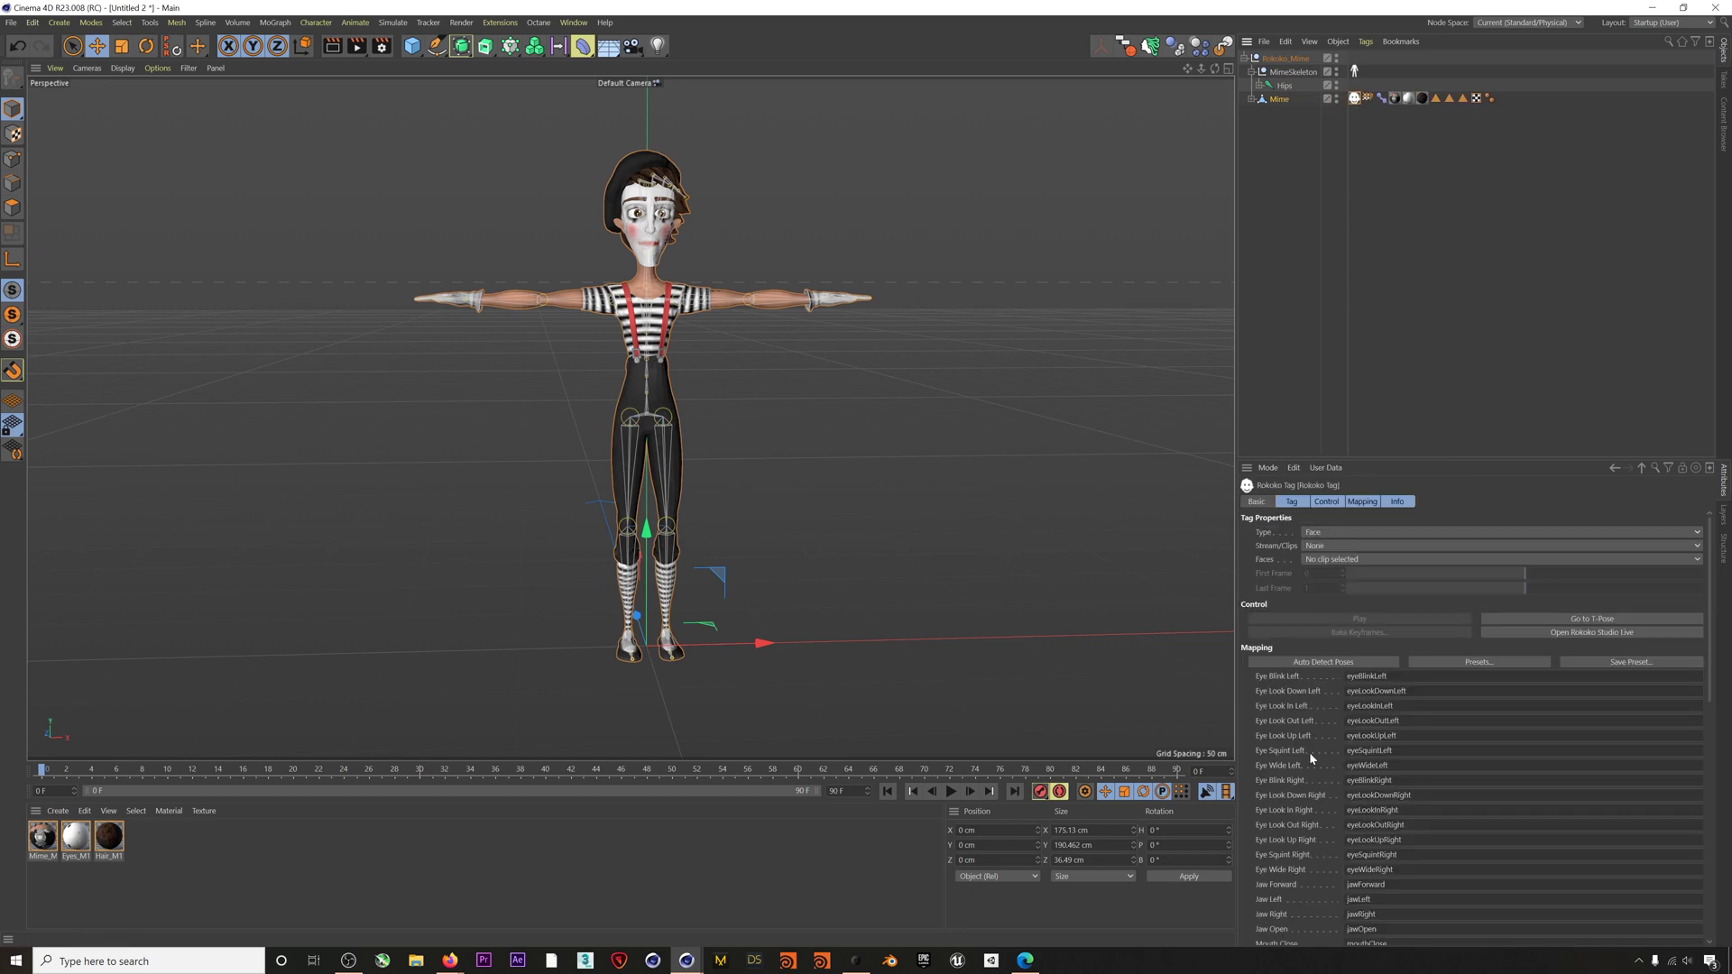
scroll(1311, 758, "down", 10)
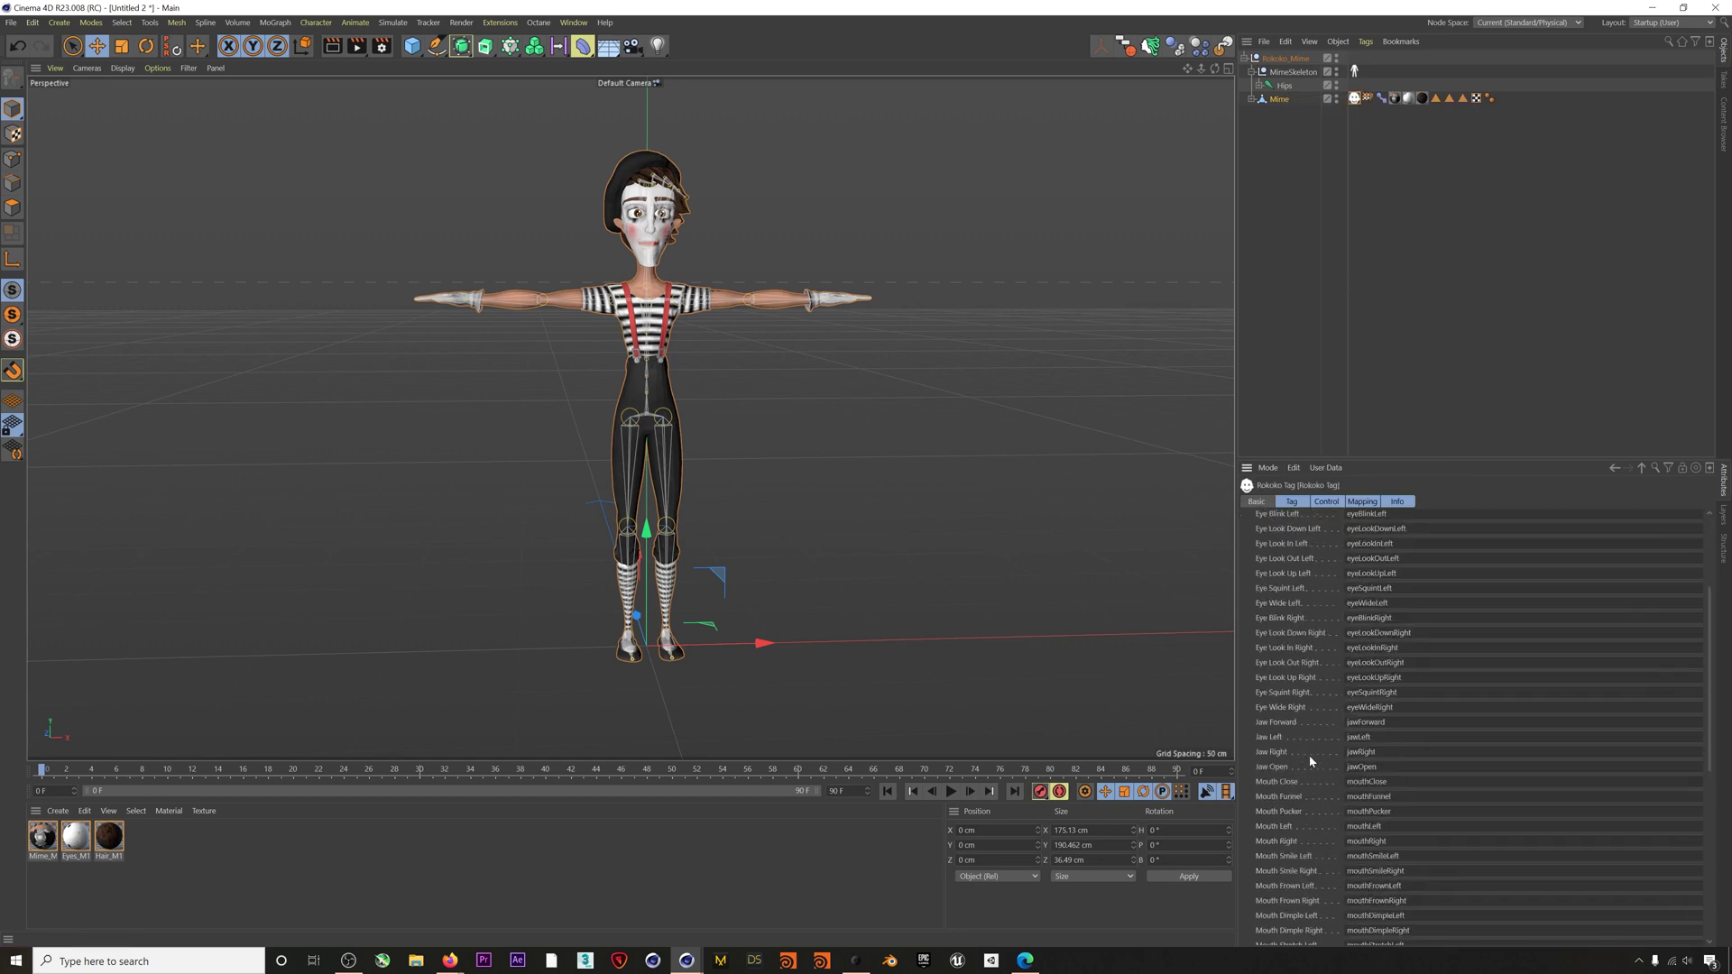
scroll(1311, 760, "up", 15)
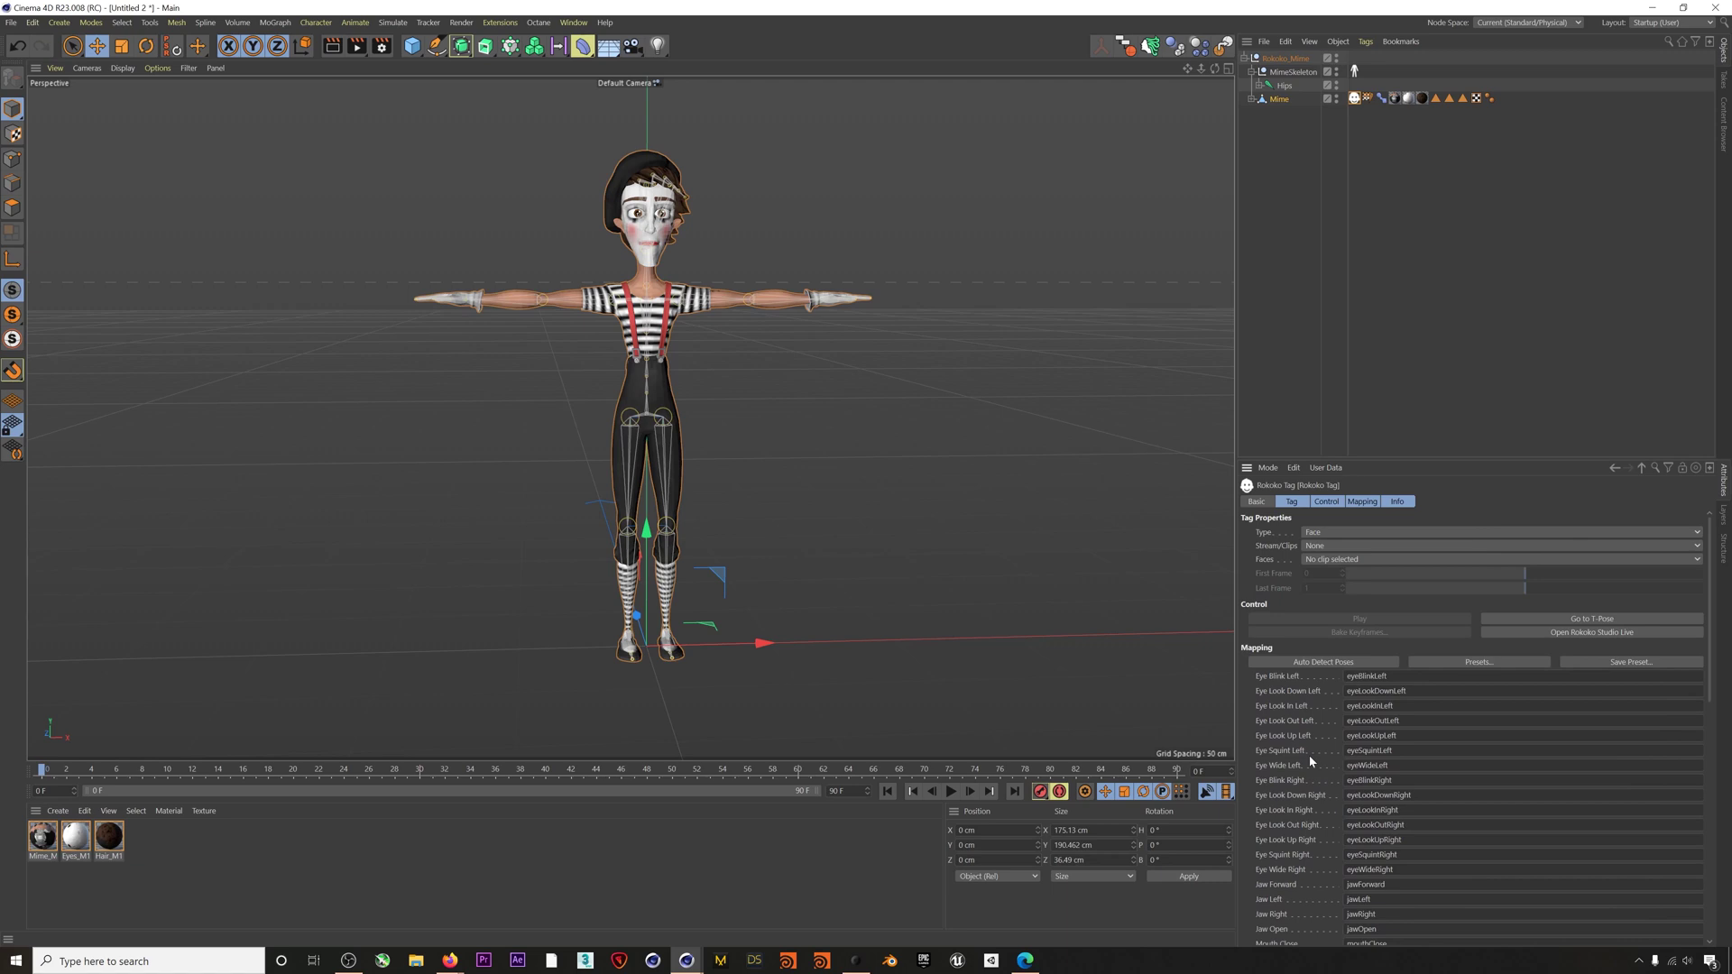
left_click(1592, 632)
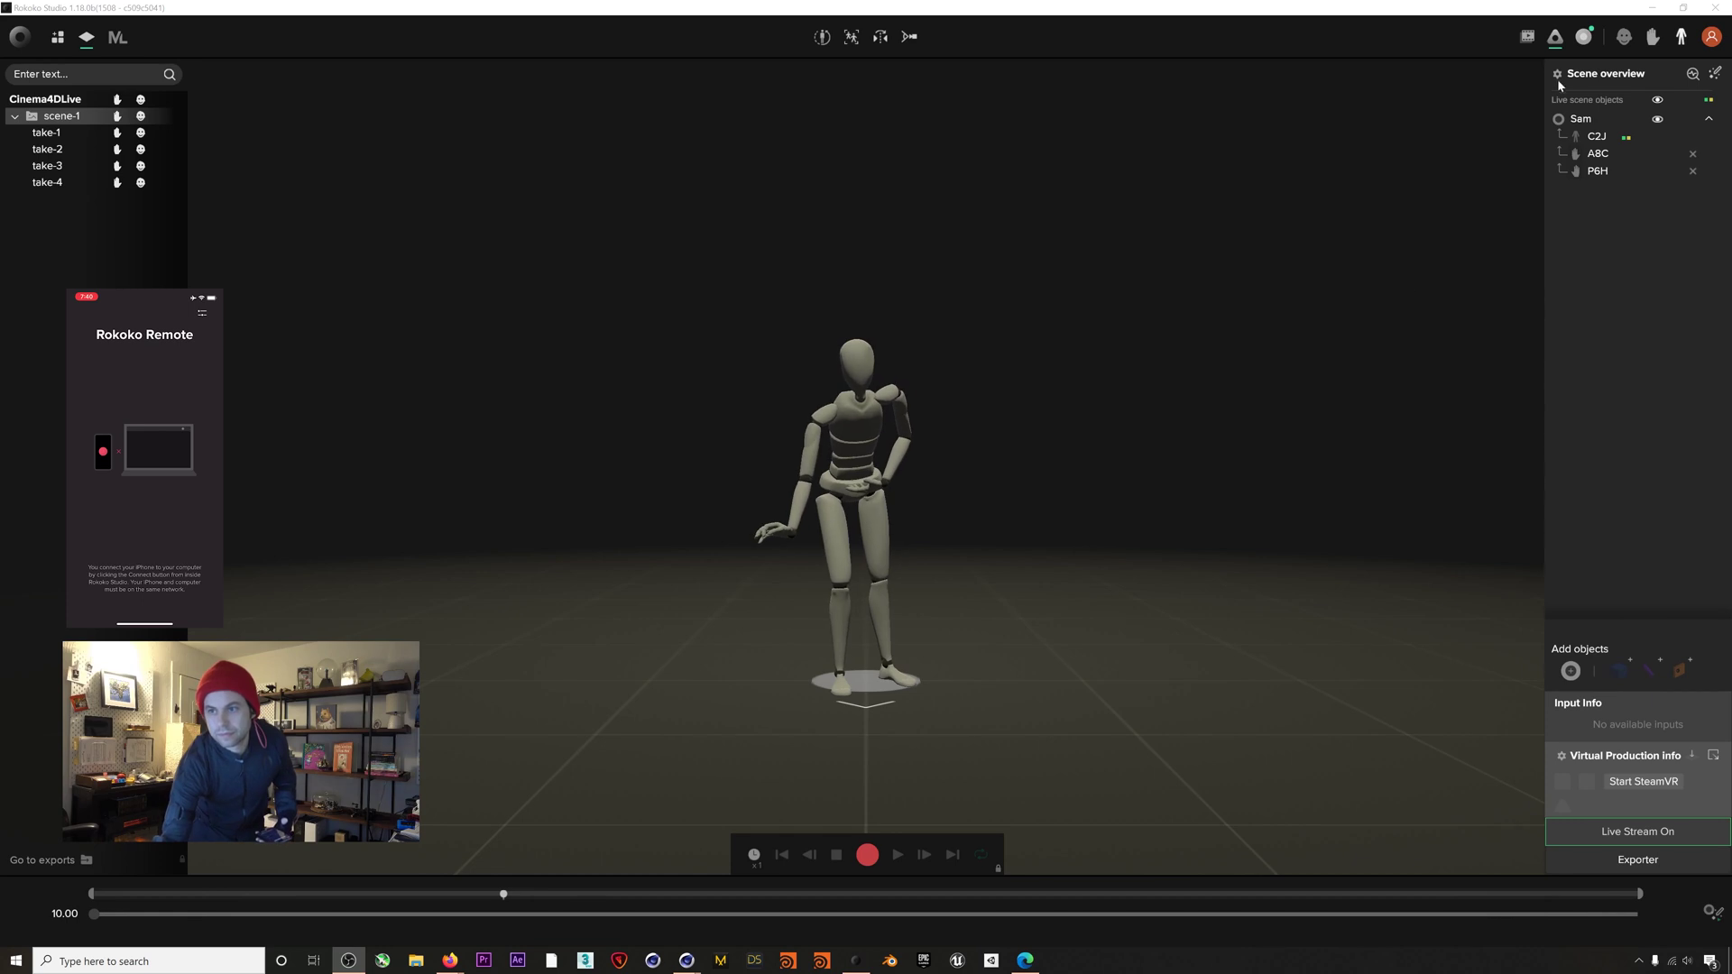
- Connect the phone for face capture, confirm Live Stream is on, and return to Cinema 4D
left_click(1588, 39)
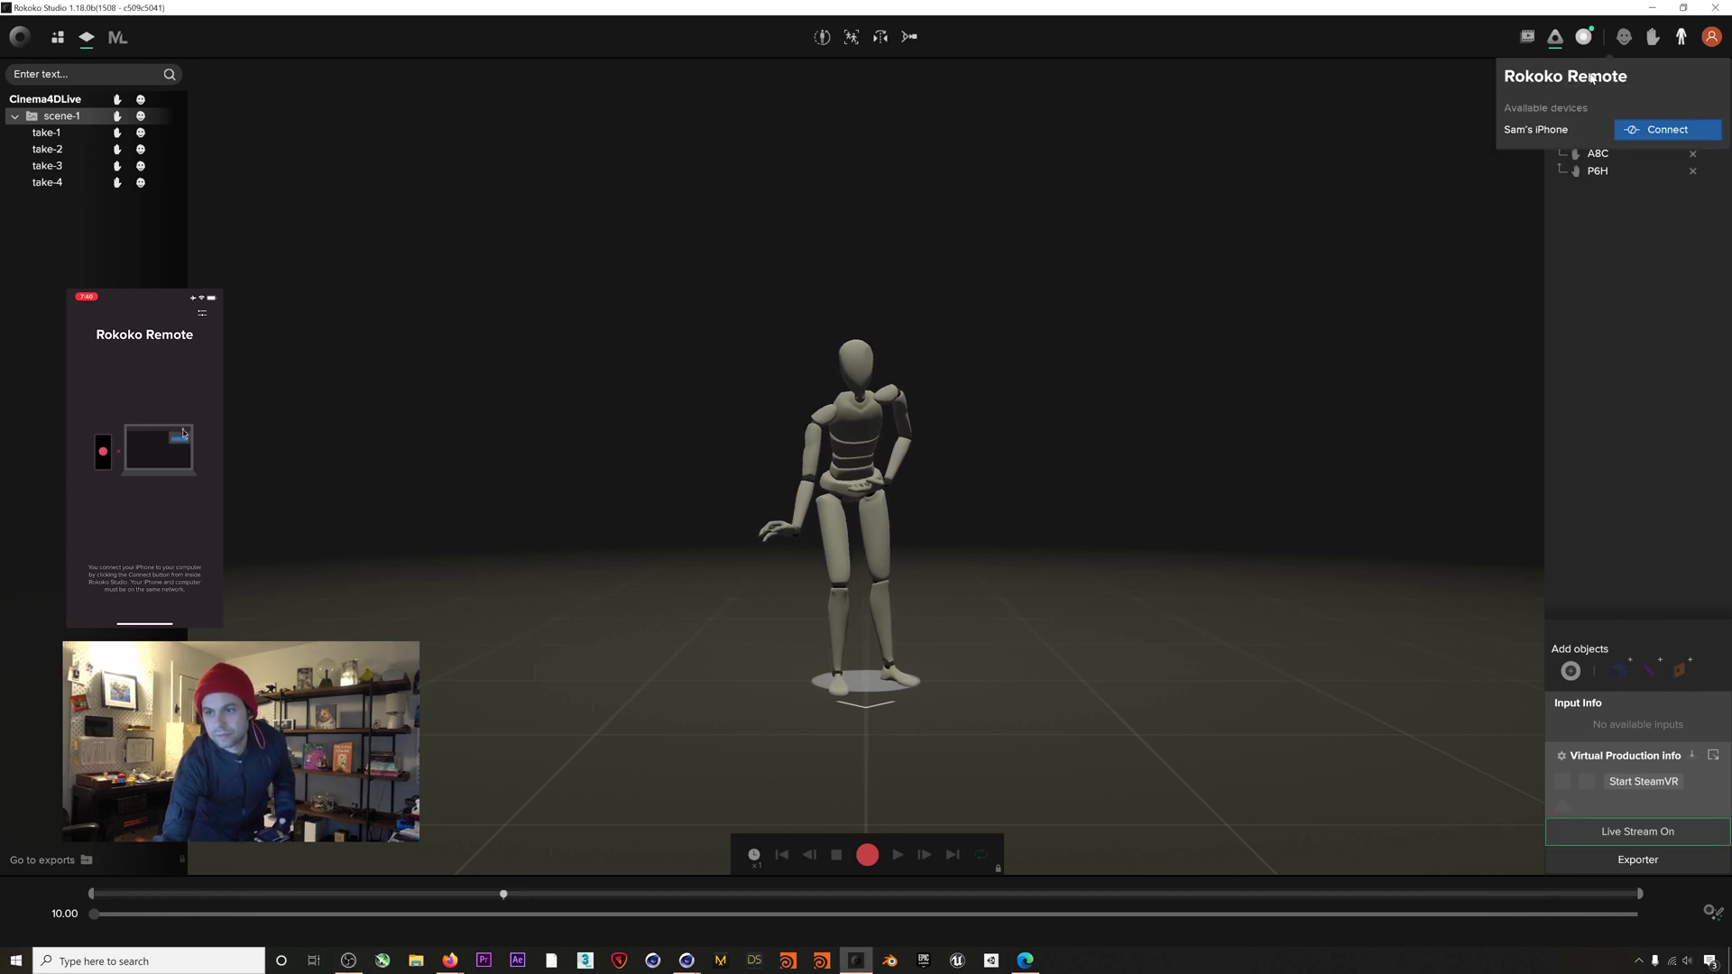
left_click(1647, 131)
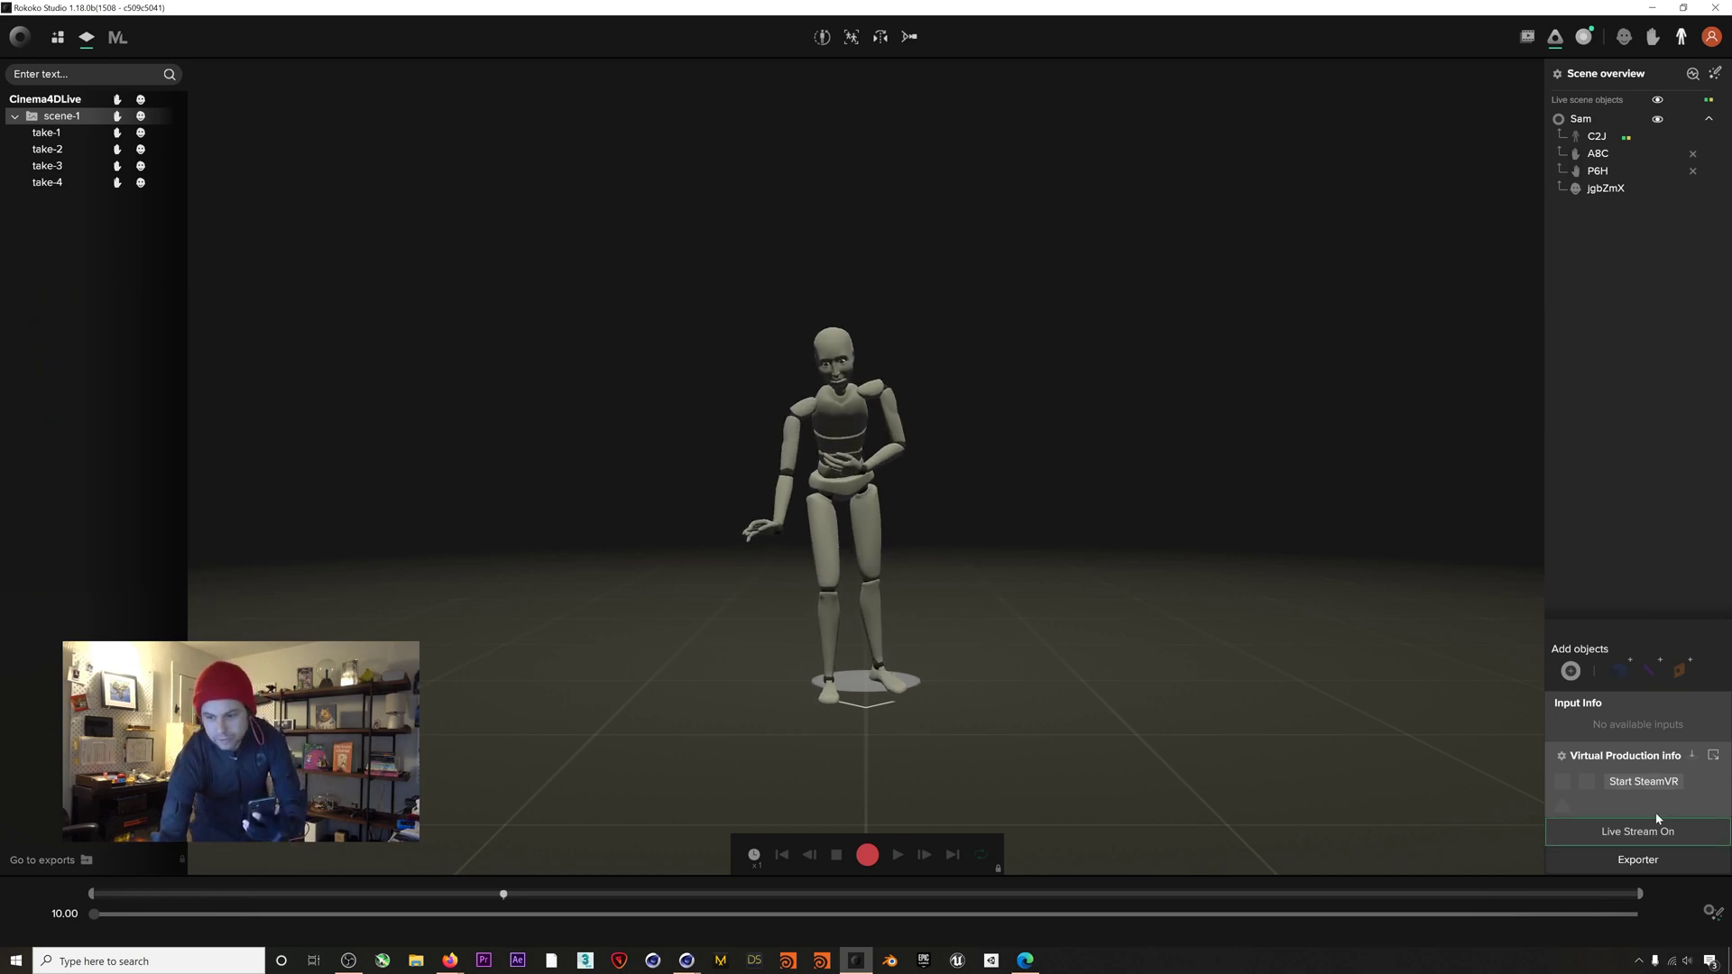
left_click(1628, 832)
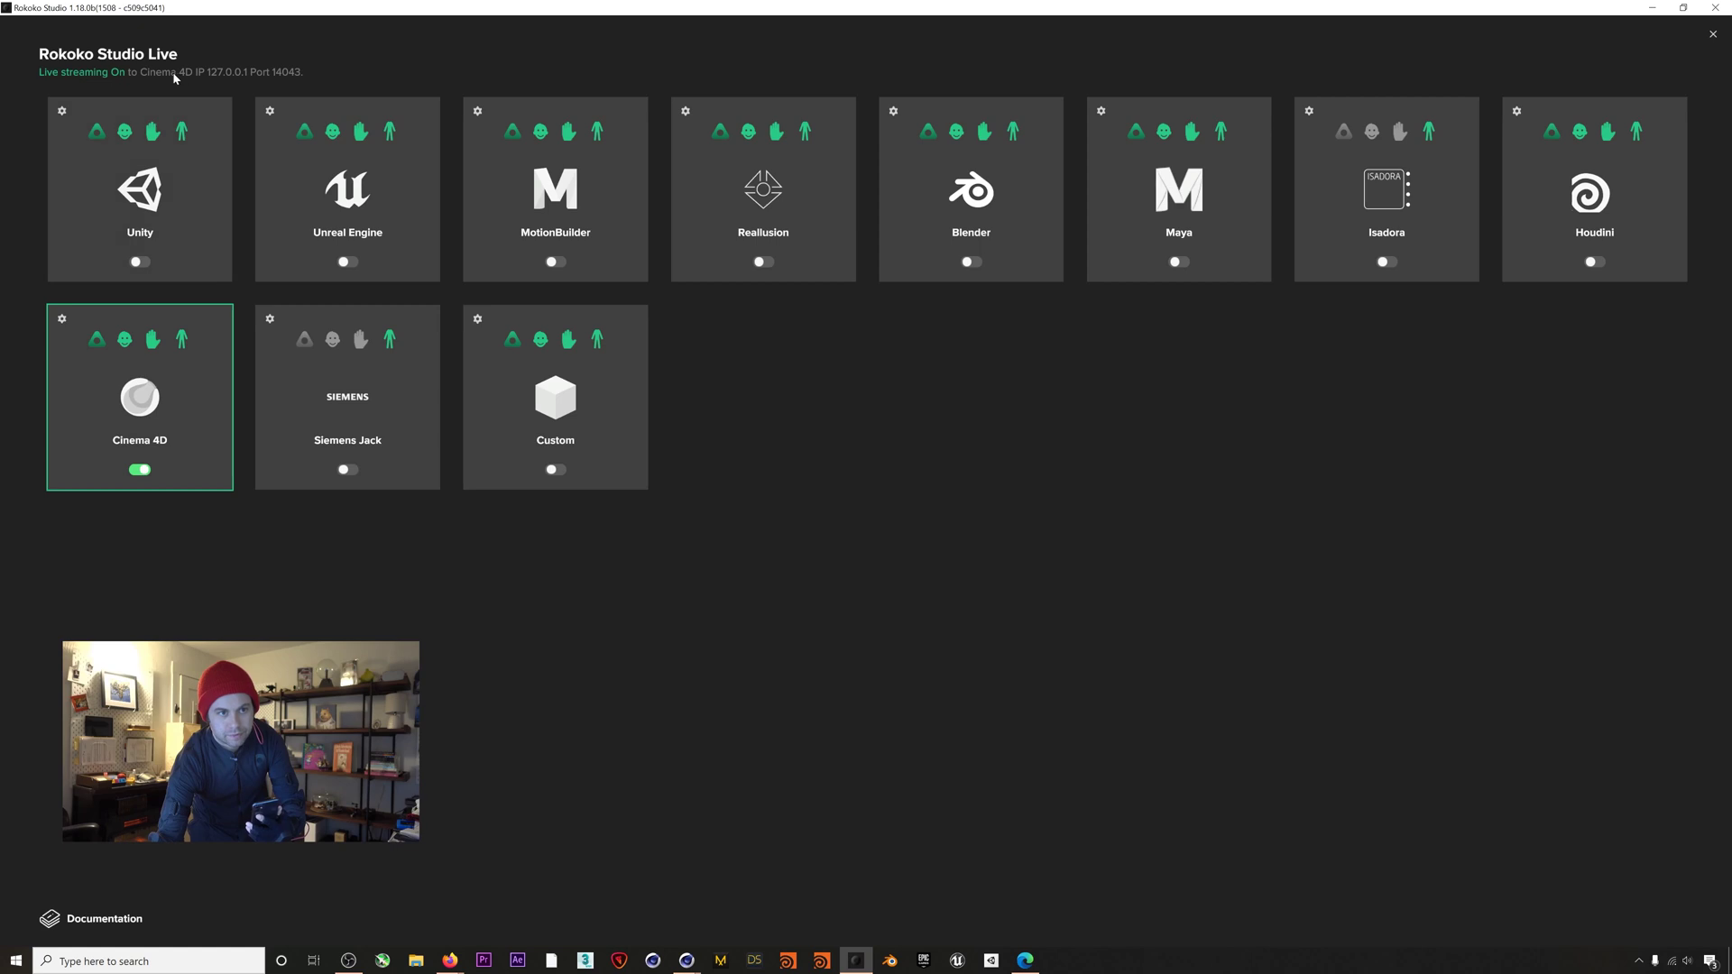
left_click(1714, 36)
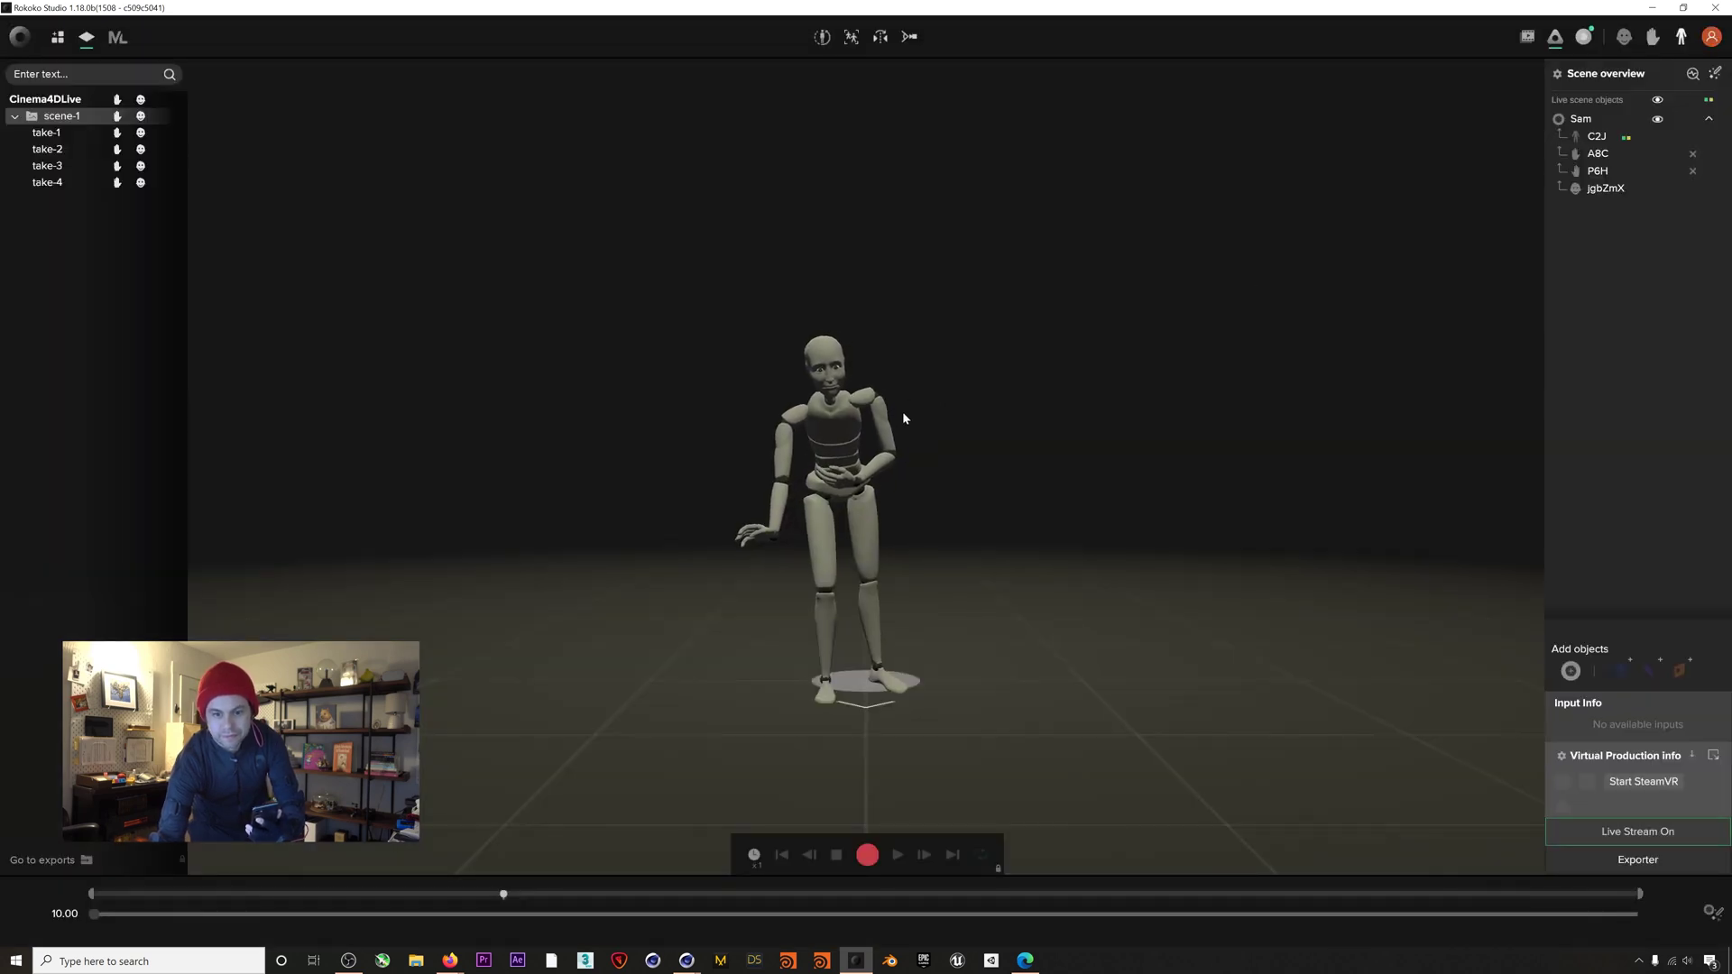
mouse_move(686, 960)
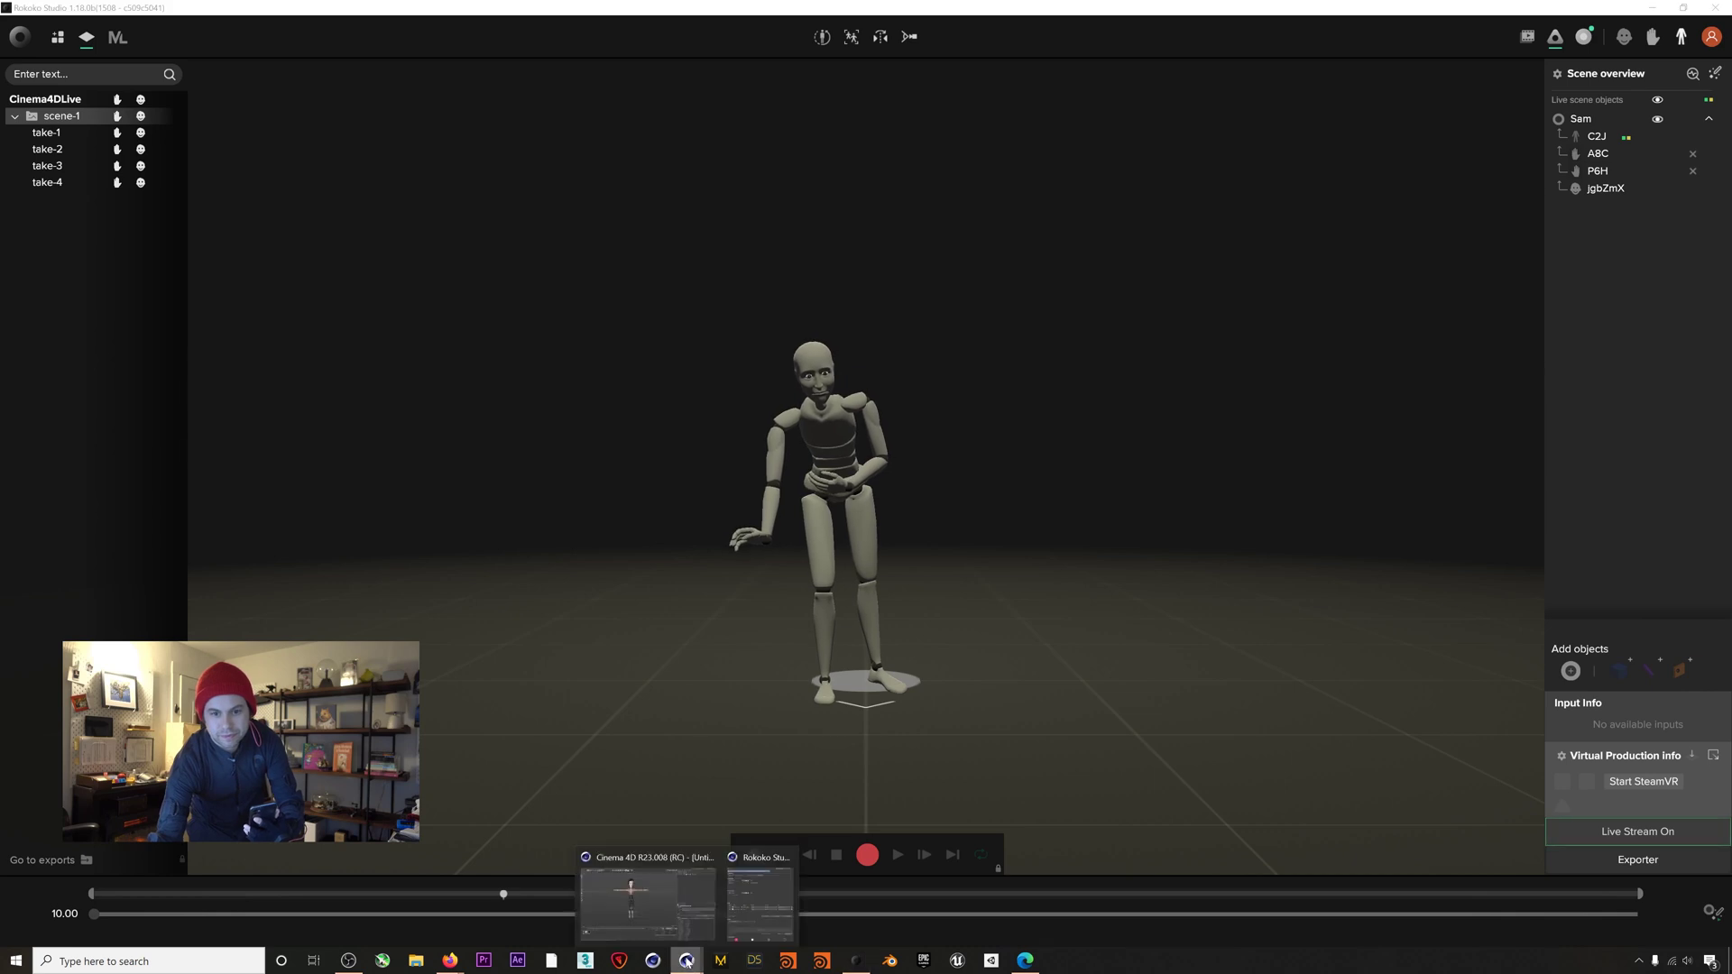
left_click(692, 913)
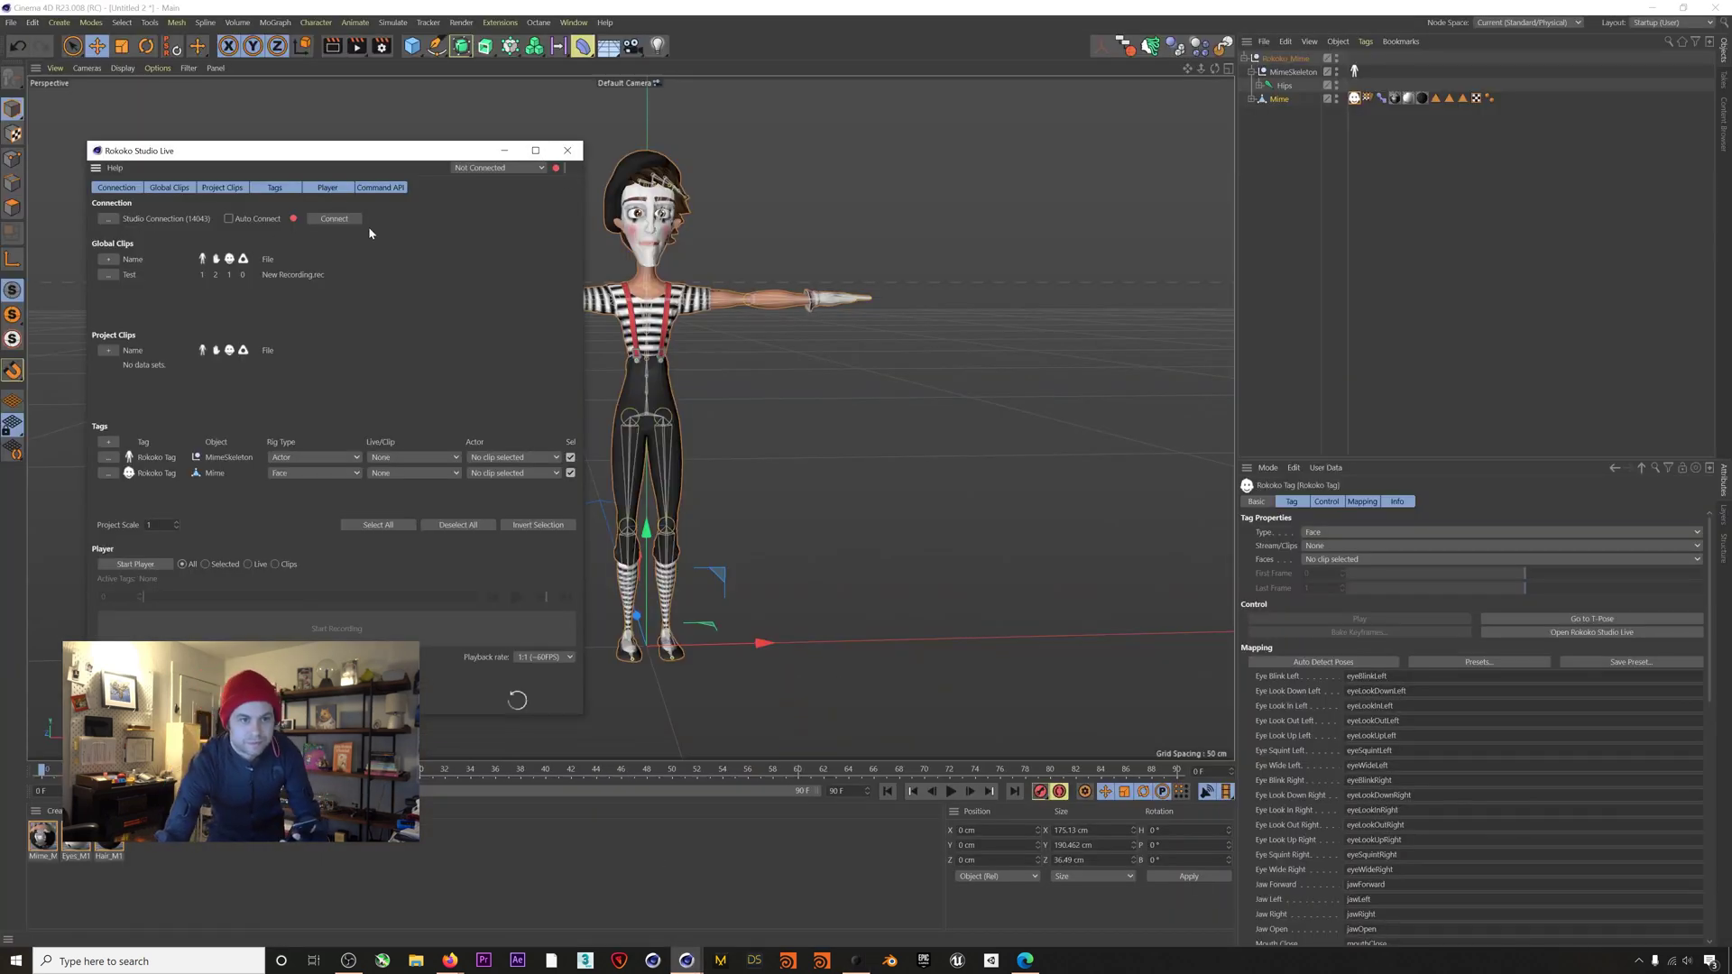
- Connect to Rokoko Studio and set both the MimeSkeleton and Mime tags to Studio Connection (1)
left_click(335, 220)
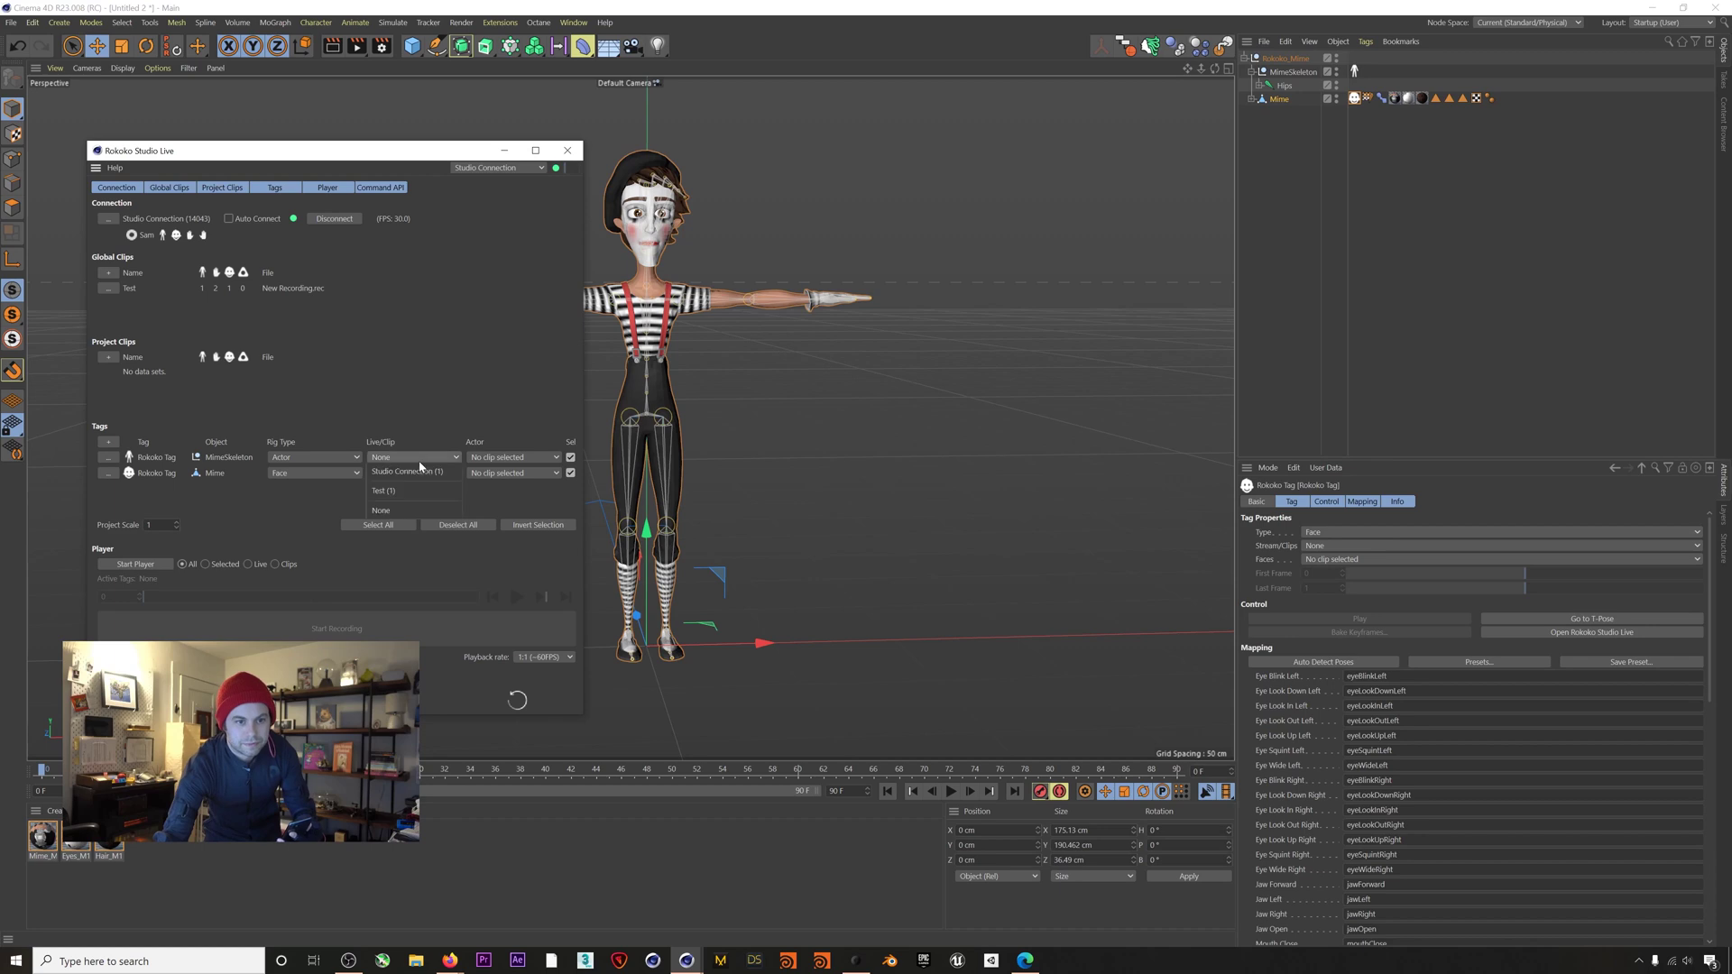
left_click(418, 470)
left_click(413, 474)
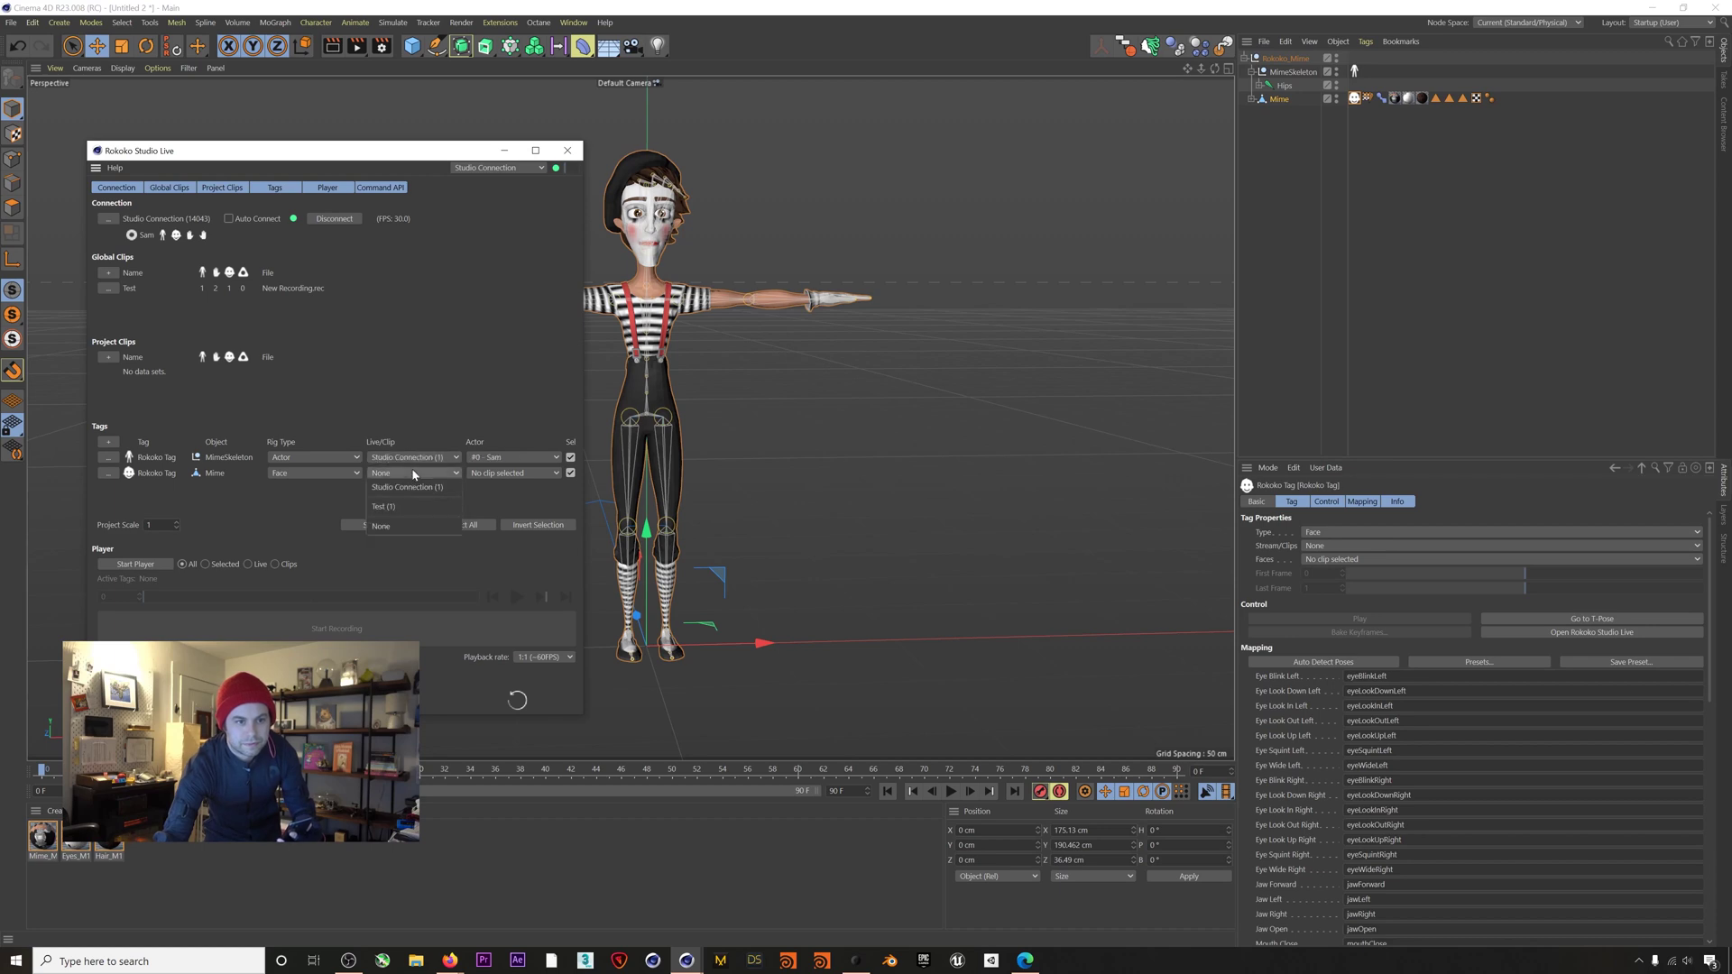
left_click(409, 488)
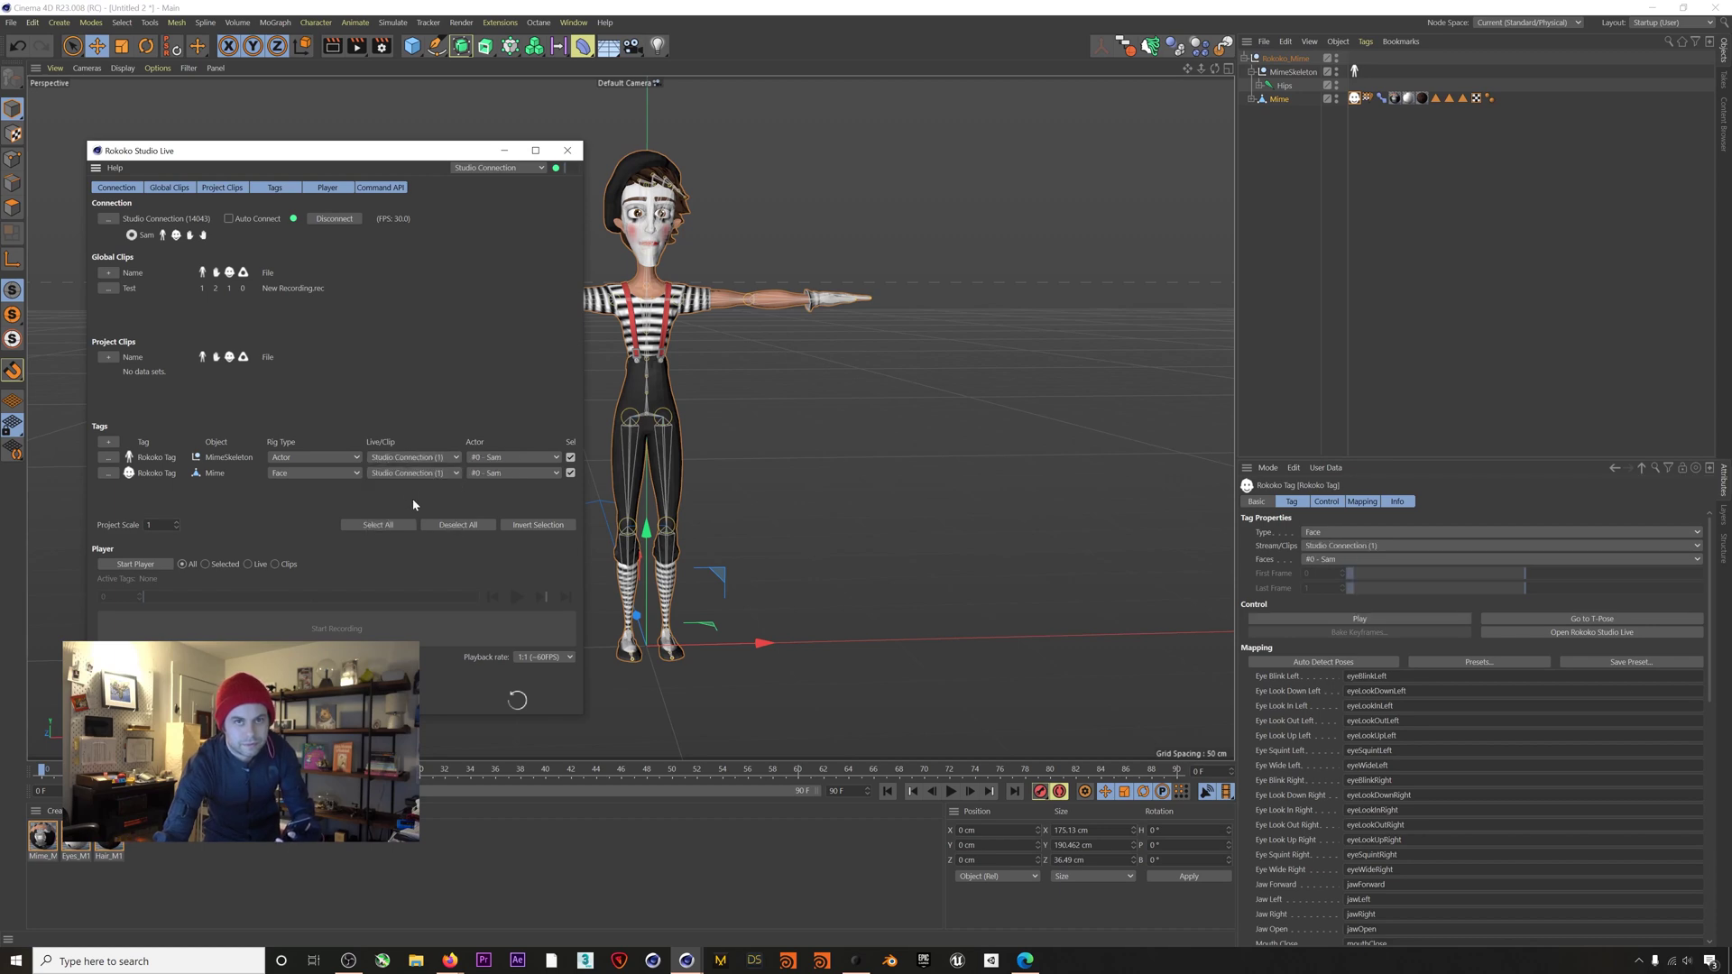
- Start the Rokoko live player and move its window beside the viewport to watch the Mime
left_click(150, 569)
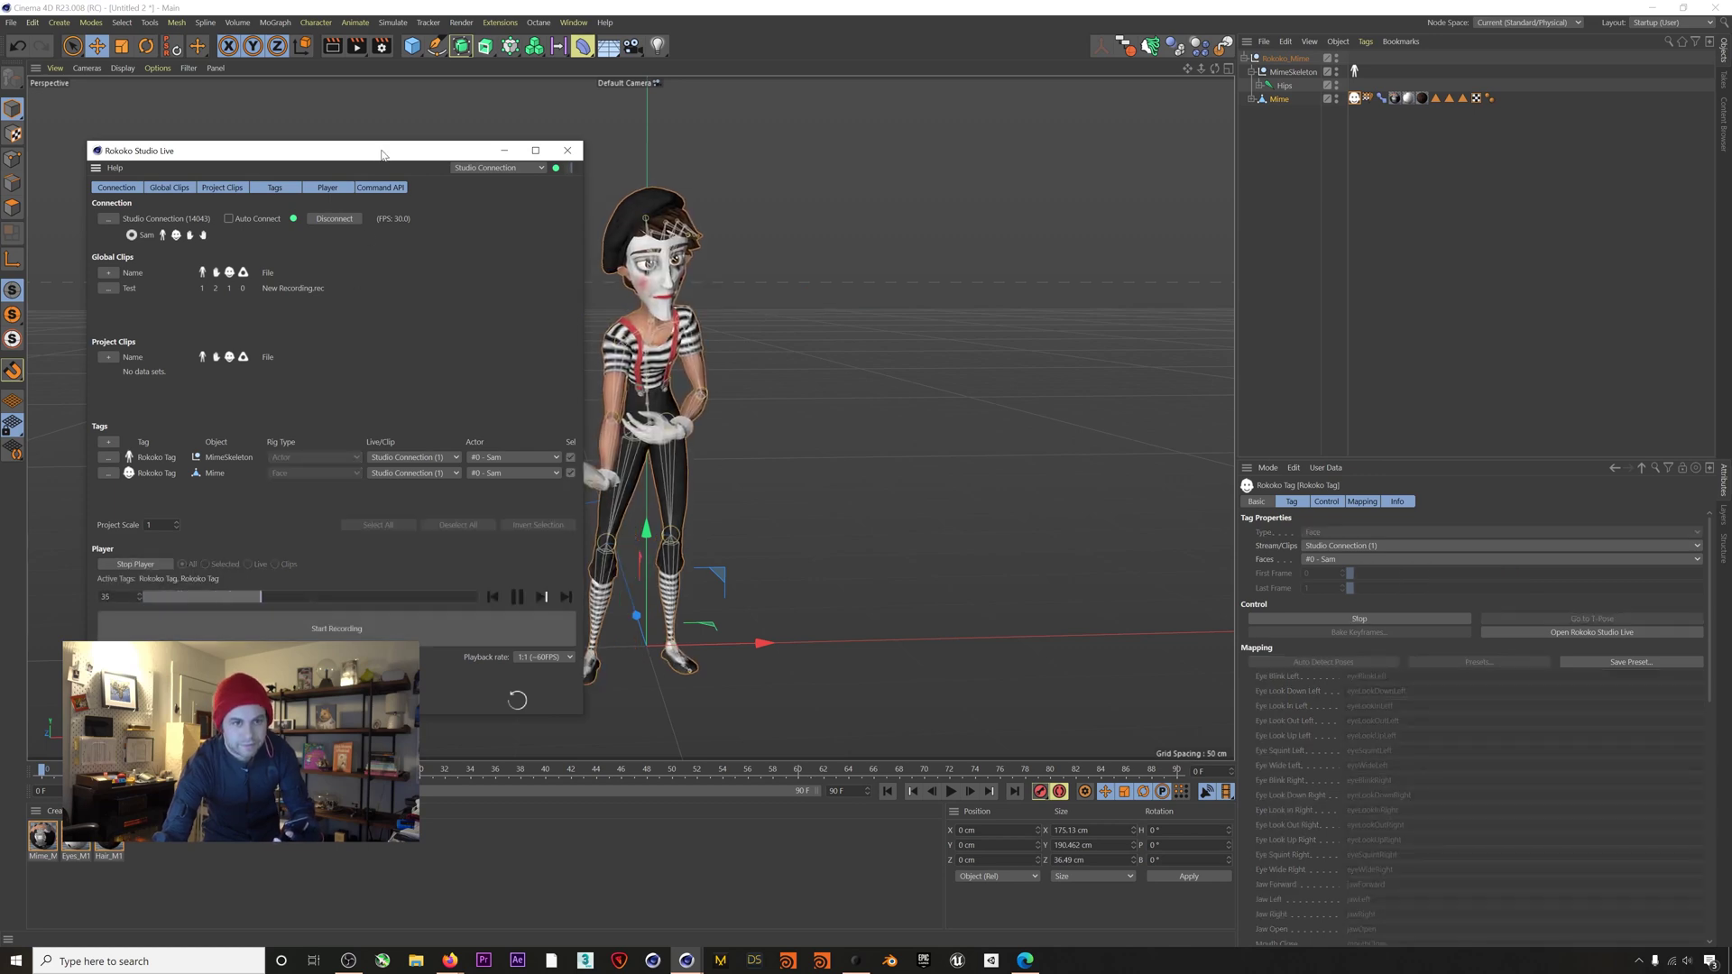
left_click_drag(383, 154, 1216, 209)
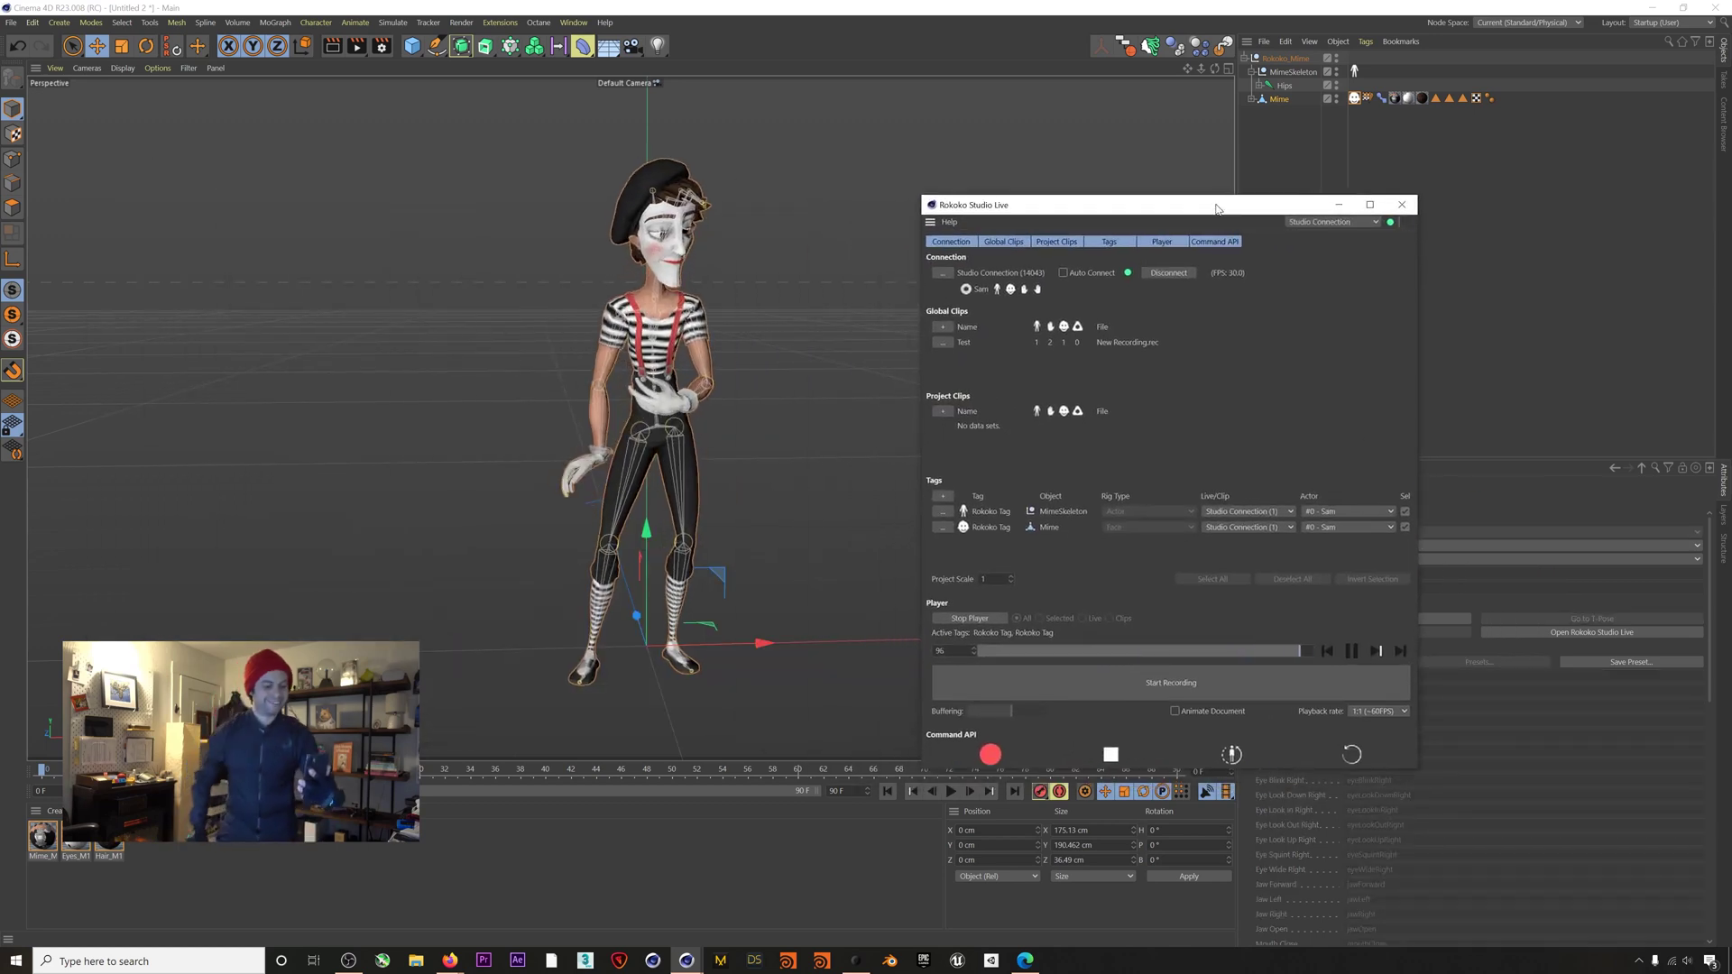